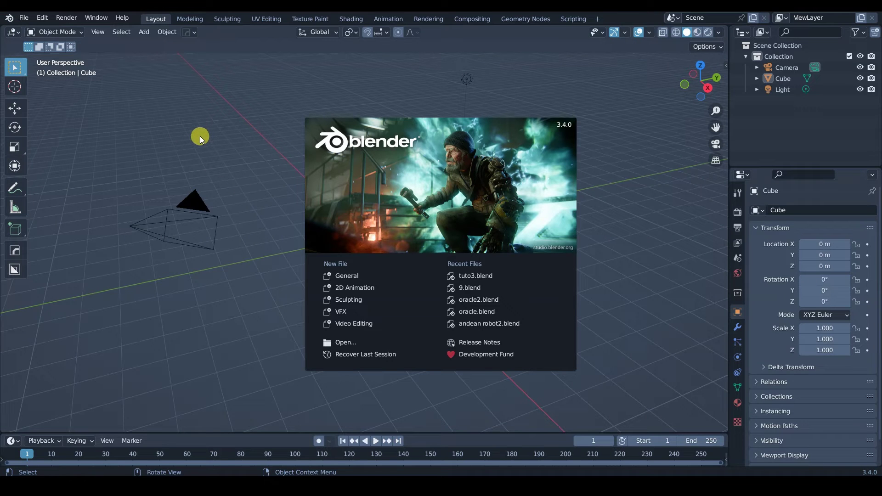
- Dismiss the splash screen, then select the default cube and delete it with X
{"action": "left_click", "coordinate": [222, 130]}
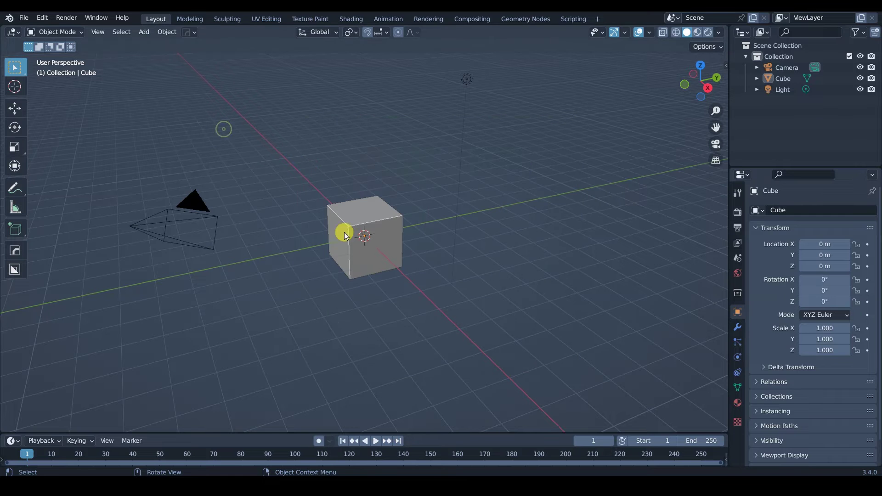
{"action": "middle_click_drag", "start_coordinate": [404, 287], "coordinate": [389, 258]}
{"action": "left_click", "coordinate": [384, 253]}
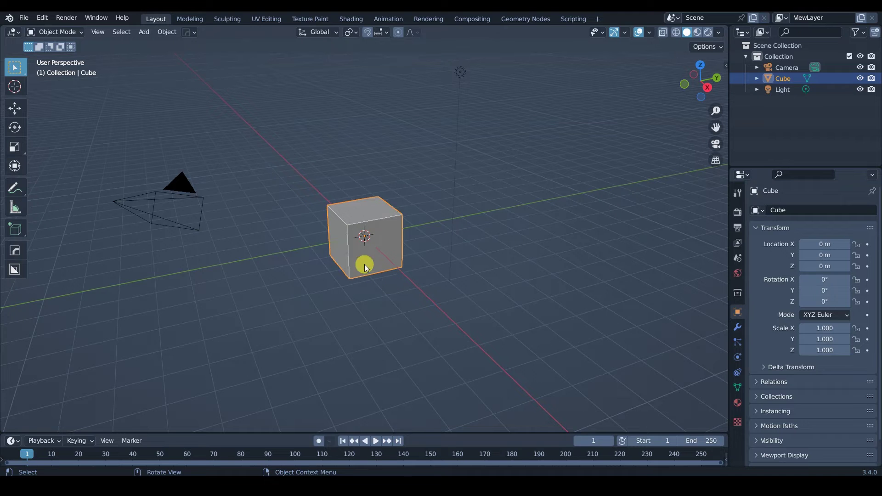
{"action": "middle_click_drag", "start_coordinate": [365, 250], "coordinate": [373, 260]}
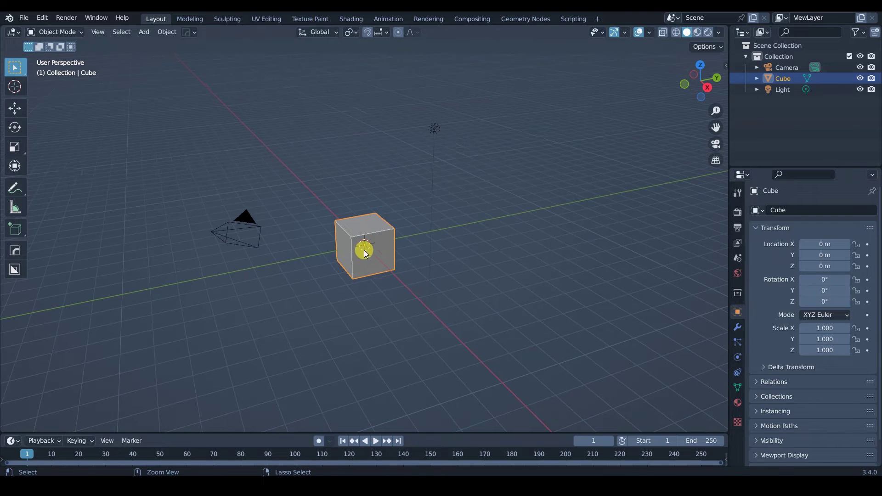
{"action": "key", "text": "x"}
{"action": "left_click", "coordinate": [382, 264]}
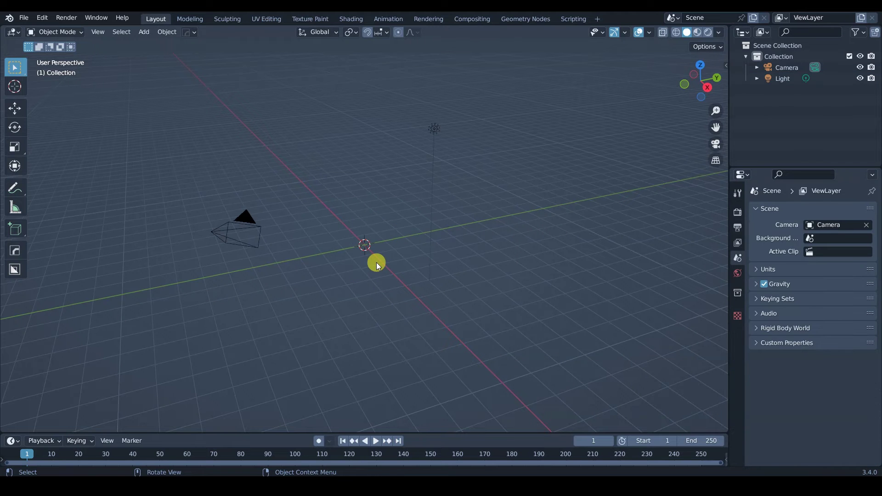
- Add a floor plane and scale it up to about 5.37
{"action": "key", "text": "shift+a"}
{"action": "mouse_move", "coordinate": [376, 259]}
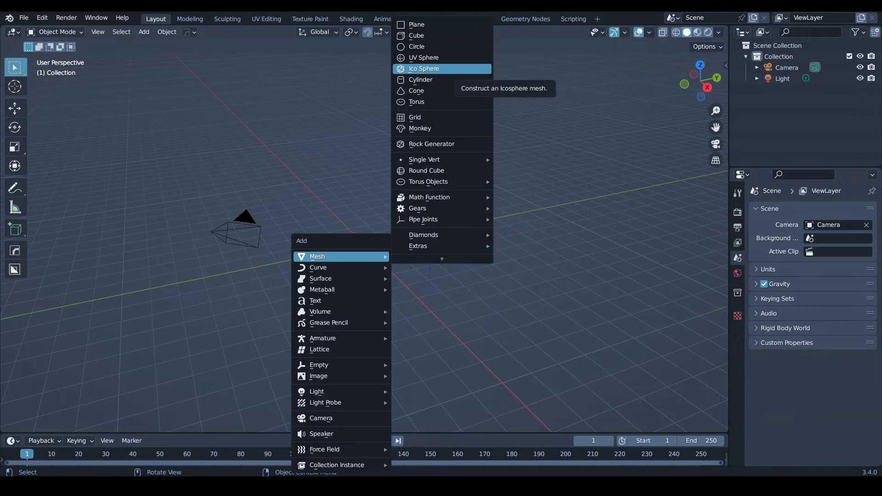
{"action": "left_click", "coordinate": [418, 23]}
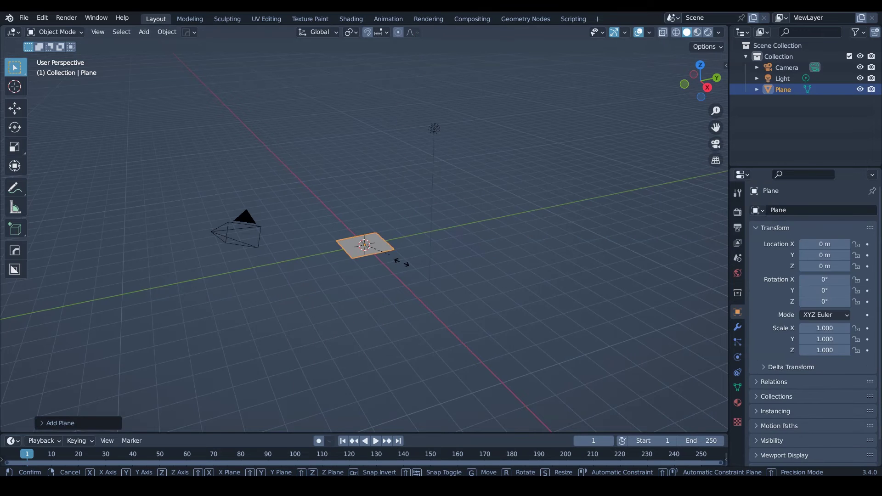
{"action": "key", "text": "s"}
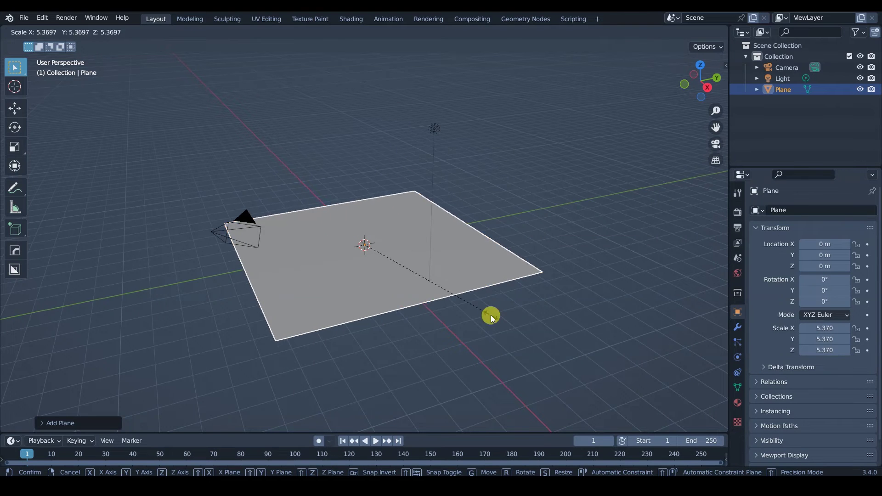
{"action": "left_click", "coordinate": [489, 315]}
- Add a Suzanne monkey head with subdivision level 2 and smooth shading
{"action": "key", "text": "shift+a"}
{"action": "mouse_move", "coordinate": [412, 274]}
{"action": "key", "text": "Up"}
{"action": "key", "text": "Up"}
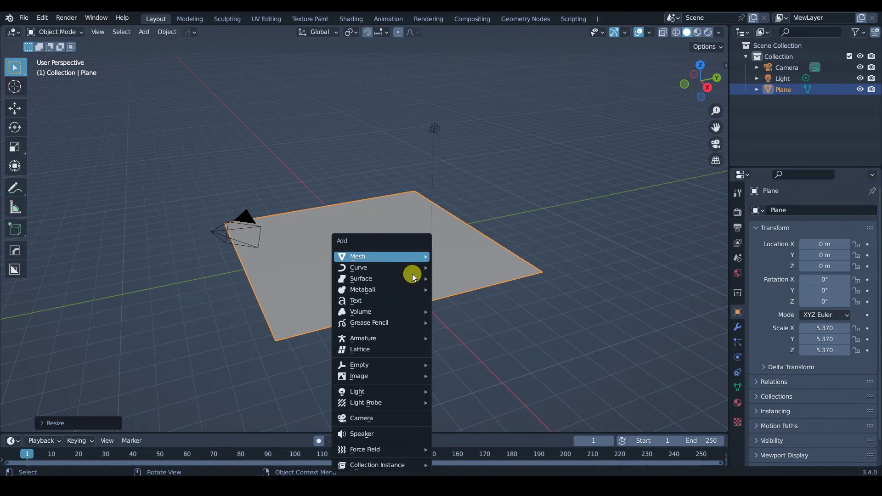
{"action": "key", "text": "Right"}
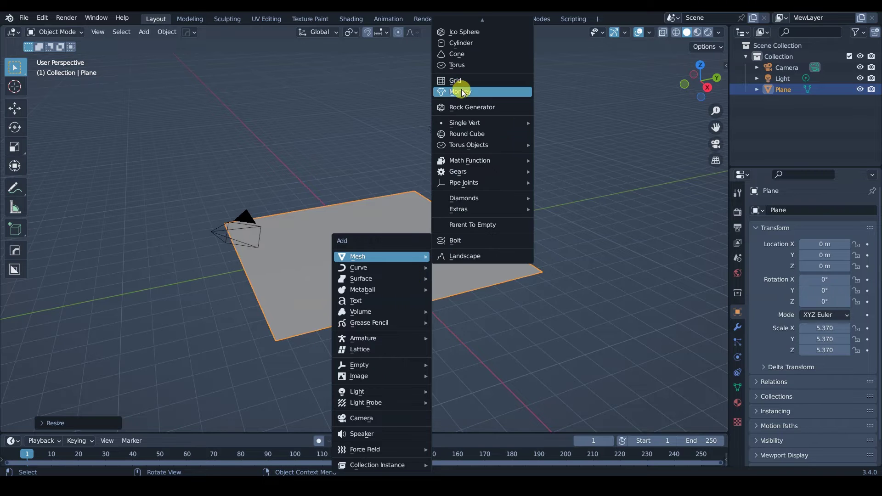
{"action": "left_click", "coordinate": [458, 90]}
{"action": "key", "text": "ctrl+2"}
{"action": "scroll", "coordinate": [348, 285], "scroll_direction": "up", "scroll_amount": 2}
{"action": "middle_click_drag", "start_coordinate": [348, 285], "coordinate": [354, 246]}
{"action": "scroll", "coordinate": [352, 253], "scroll_direction": "up", "scroll_amount": 2}
{"action": "right_click", "coordinate": [354, 223]}
{"action": "left_click", "coordinate": [354, 225]}
- From the side view, tilt Suzanne back −35.8° on X and move it into place
{"action": "key", "text": "KP_3"}
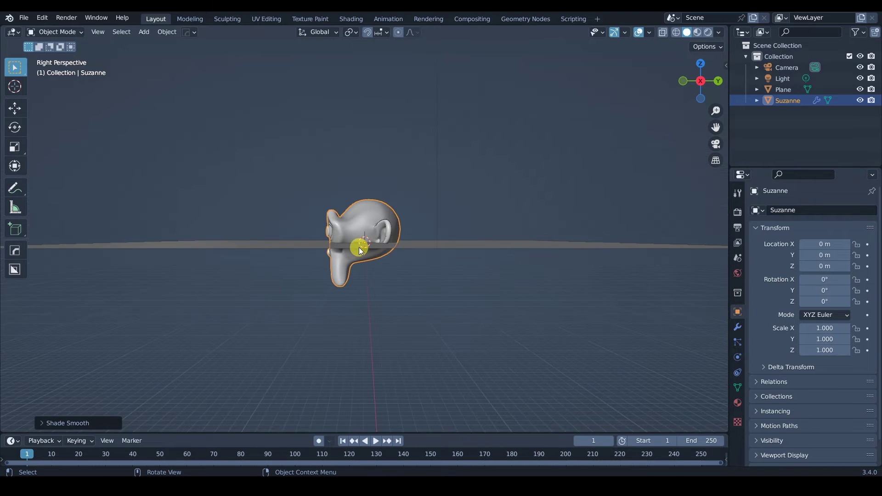
{"action": "key", "text": "r"}
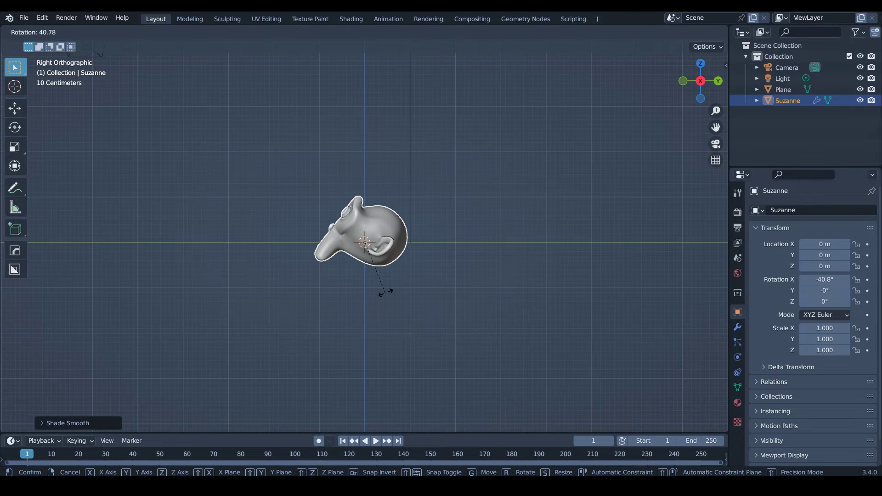
{"action": "left_click", "coordinate": [389, 291]}
{"action": "key", "text": "g"}
{"action": "left_click", "coordinate": [386, 263]}
- Lower Suzanne along Z until it rests just above the plane at 0.36609 m
{"action": "middle_click_drag", "start_coordinate": [385, 264], "coordinate": [368, 230]}
{"action": "scroll", "coordinate": [358, 266], "scroll_direction": "up", "scroll_amount": 4}
{"action": "key", "text": "g"}
{"action": "key", "text": "z"}
{"action": "left_click", "coordinate": [374, 248]}
{"action": "middle_click_drag", "start_coordinate": [374, 248], "coordinate": [511, 266]}
{"action": "key", "text": "g"}
{"action": "key", "text": "z"}
{"action": "left_click", "coordinate": [367, 279]}
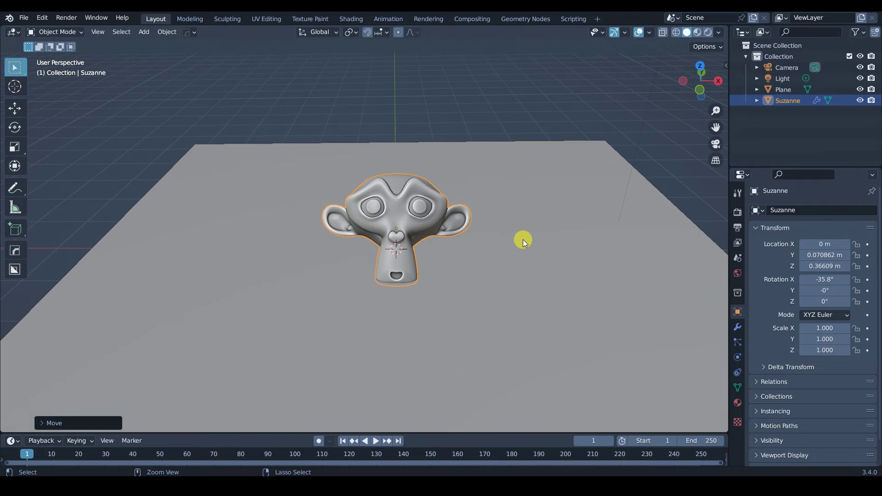
- Move and rotate the camera to about X 0.441, Y −7.515, Z 4.242, framing Suzanne centrally
{"action": "key", "text": "ctrl+alt+KP_0"}
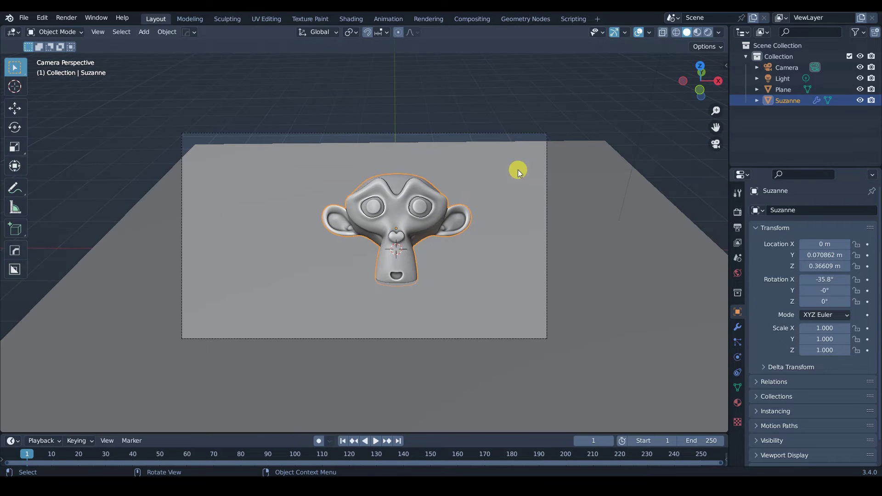
{"action": "left_click", "coordinate": [411, 135]}
{"action": "key", "text": "g"}
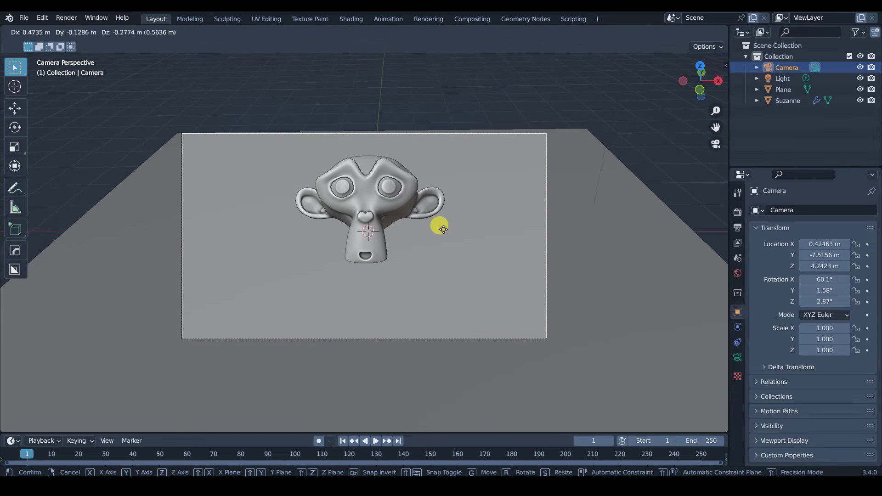
{"action": "left_click", "coordinate": [461, 229]}
{"action": "key", "text": "r"}
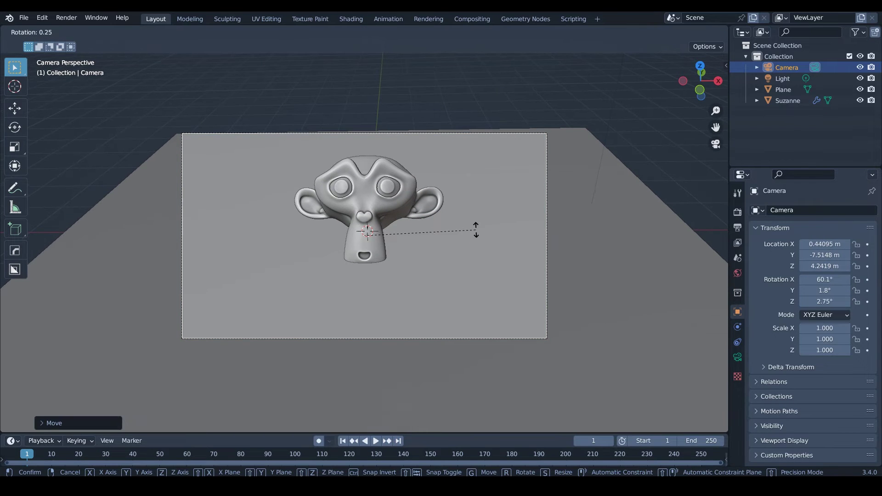
{"action": "left_click", "coordinate": [482, 223]}
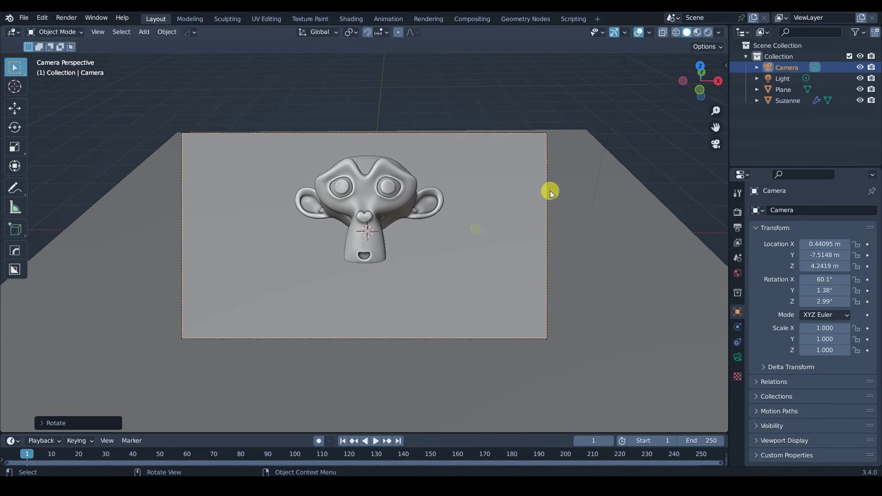
{"action": "left_click", "coordinate": [610, 125]}
{"action": "middle_click_drag", "start_coordinate": [569, 193], "coordinate": [610, 179]}
{"action": "scroll", "coordinate": [585, 117], "scroll_direction": "down", "scroll_amount": 6}
- Set the render engine to Cycles
{"action": "left_click", "coordinate": [737, 212]}
{"action": "left_click", "coordinate": [823, 211]}
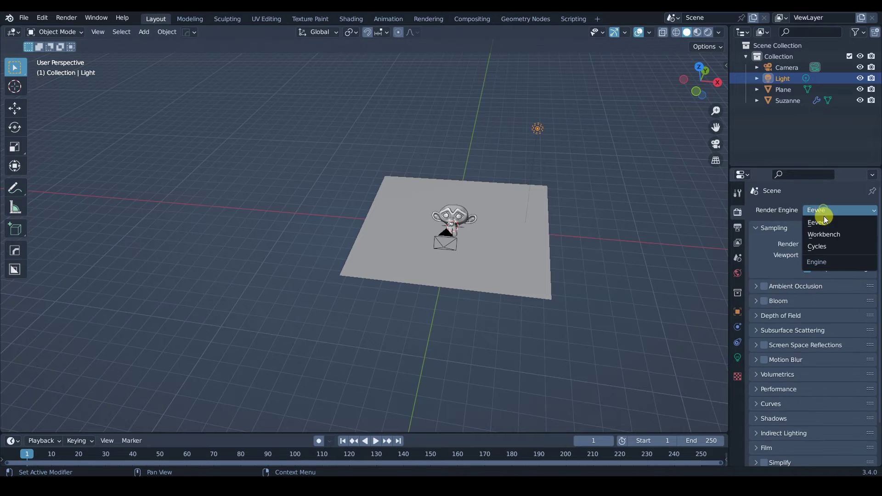
{"action": "left_click", "coordinate": [822, 247]}
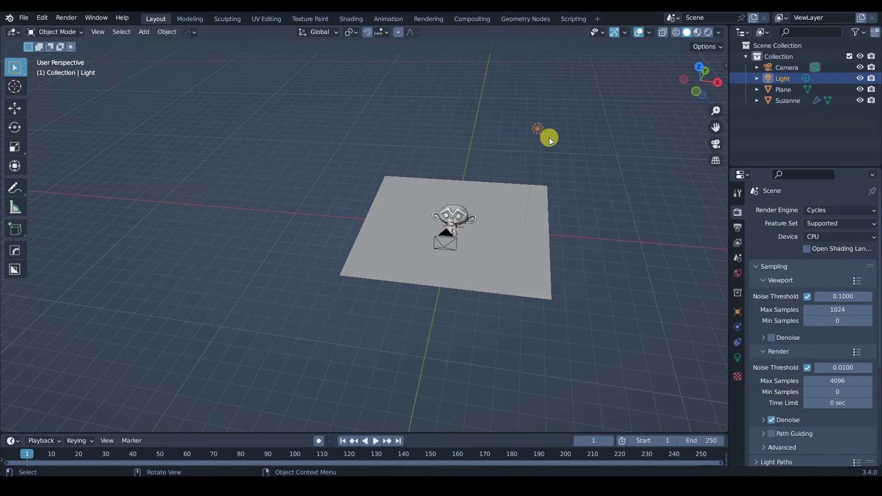
- Make the light a 1000 W Area light, then re-aim and reposition it toward Suzanne
{"action": "key", "text": "g"}
{"action": "left_click", "coordinate": [420, 187]}
{"action": "middle_click_drag", "start_coordinate": [419, 187], "coordinate": [483, 219]}
{"action": "left_click", "coordinate": [737, 357]}
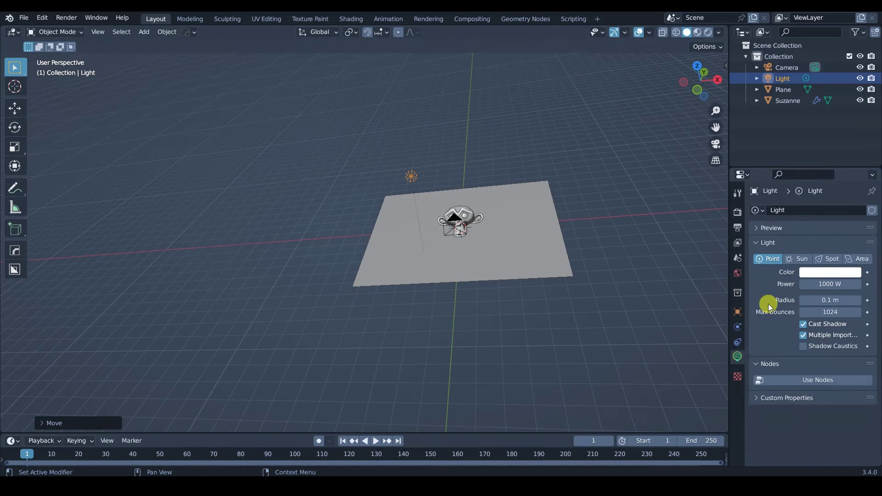
{"action": "left_click", "coordinate": [851, 259]}
{"action": "key", "text": "r"}
{"action": "key", "text": "r"}
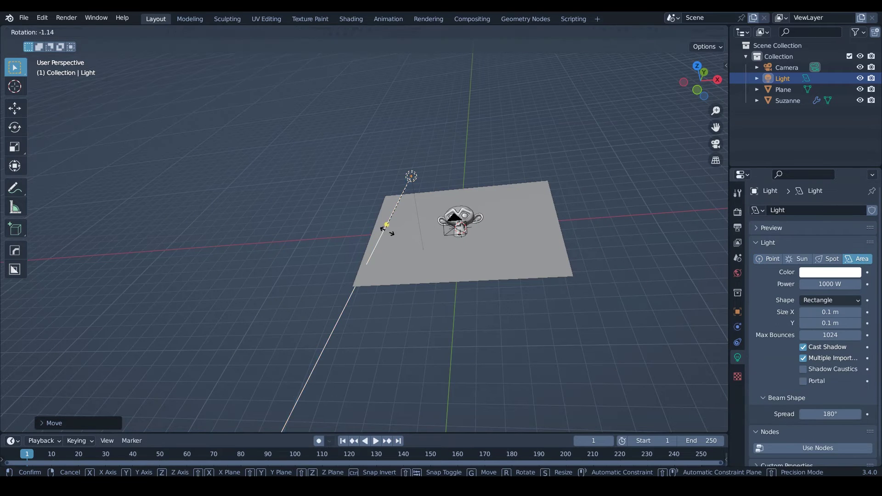
{"action": "left_click", "coordinate": [521, 211]}
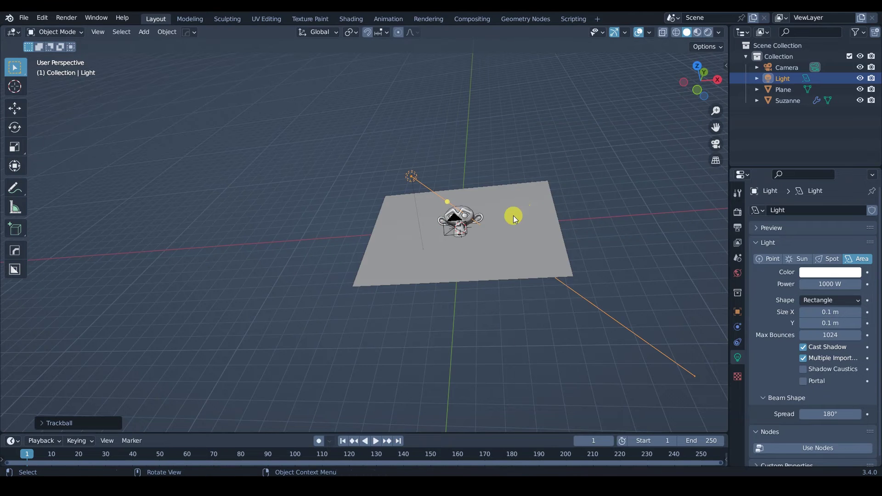
{"action": "key", "text": "KP_7"}
{"action": "key", "text": "g"}
{"action": "left_click", "coordinate": [427, 227]}
{"action": "key", "text": "KP_0"}
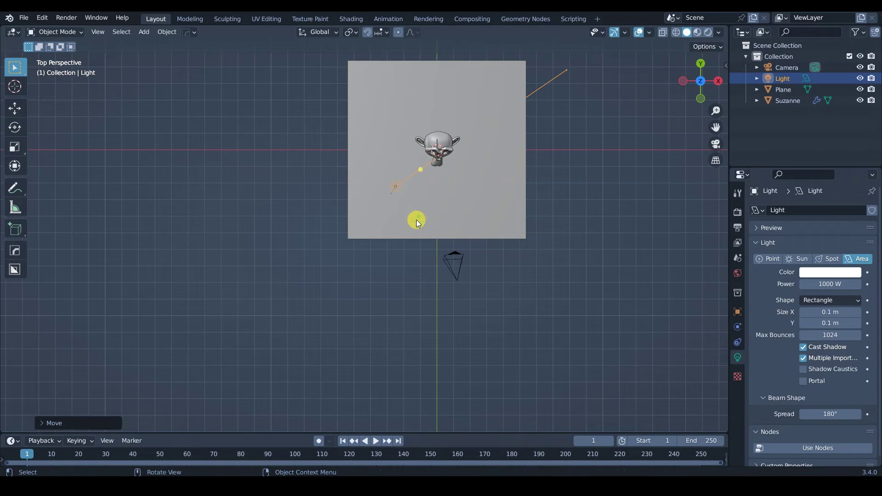
- Show the rendered camera view, centred, with the preview limited to the camera frame
{"action": "key", "text": "z"}
{"action": "left_click", "coordinate": [519, 166]}
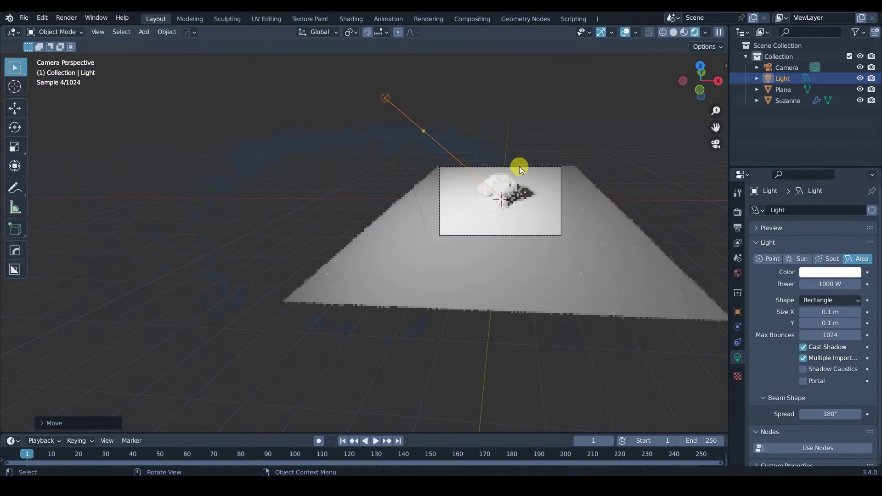
{"action": "middle_click_drag", "start_coordinate": [519, 166], "coordinate": [456, 208], "text": "shift"}
{"action": "scroll", "coordinate": [468, 248], "scroll_direction": "up", "scroll_amount": 2}
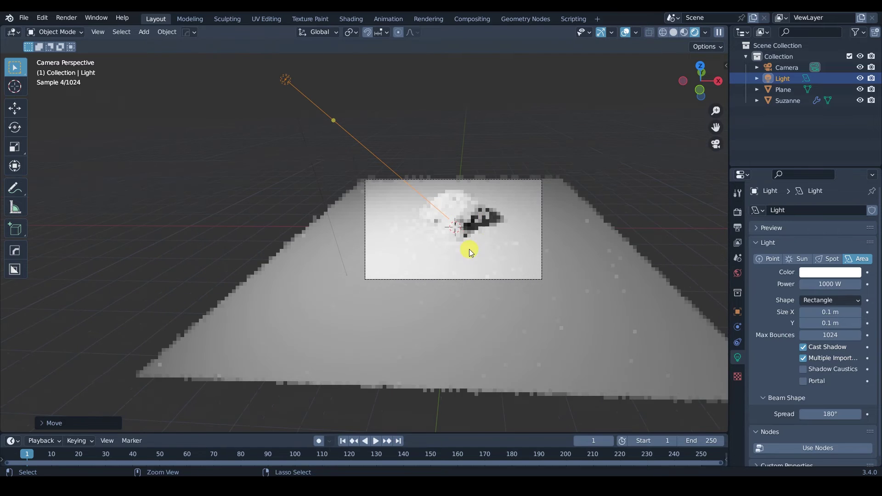
{"action": "left_click", "coordinate": [737, 212]}
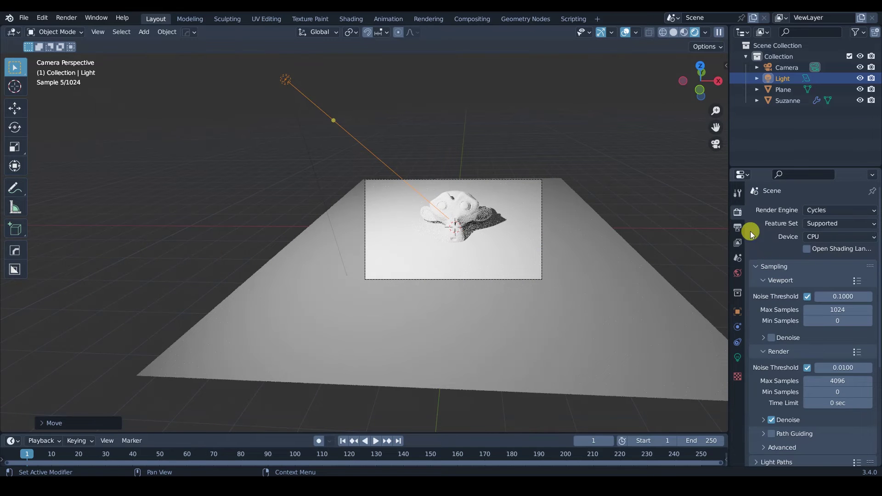
{"action": "left_click", "coordinate": [737, 227]}
{"action": "left_click", "coordinate": [807, 284]}
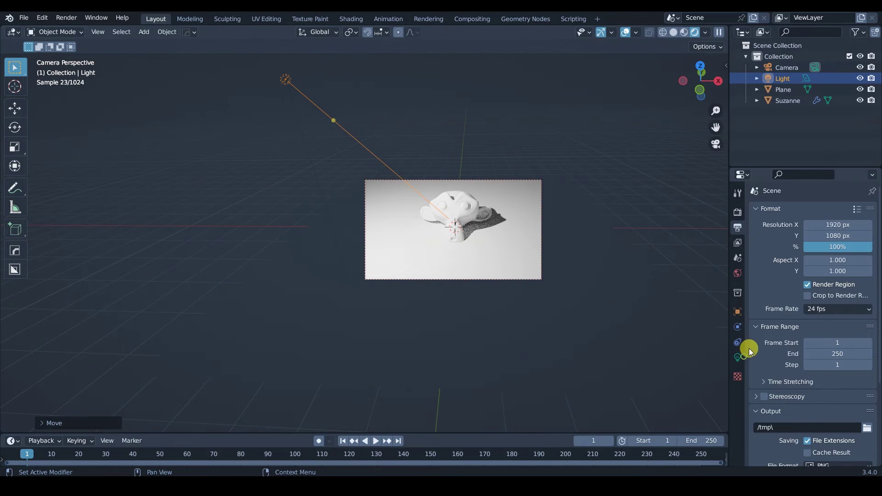
- Set the Area light's power to 200 W
{"action": "left_click", "coordinate": [737, 357]}
{"action": "left_click", "coordinate": [822, 284]}
{"action": "type", "text": "200"}
{"action": "key", "text": "Return"}
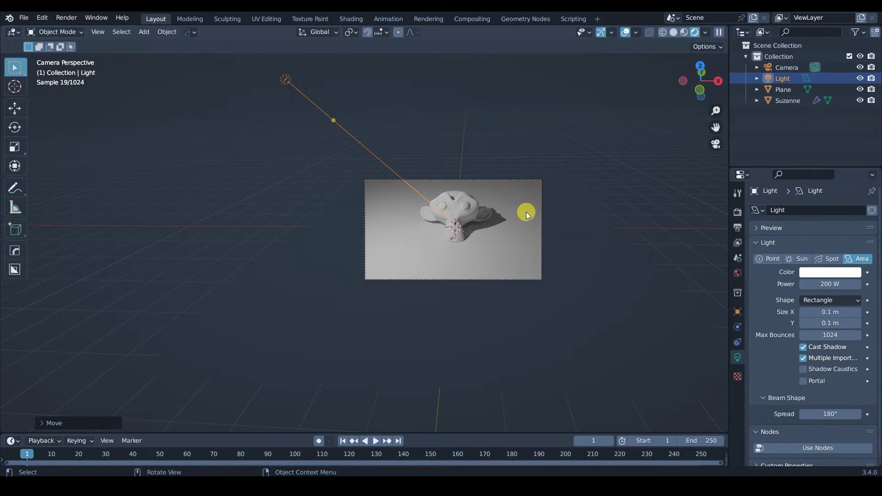
{"action": "scroll", "coordinate": [502, 236], "scroll_direction": "up", "scroll_amount": 2}
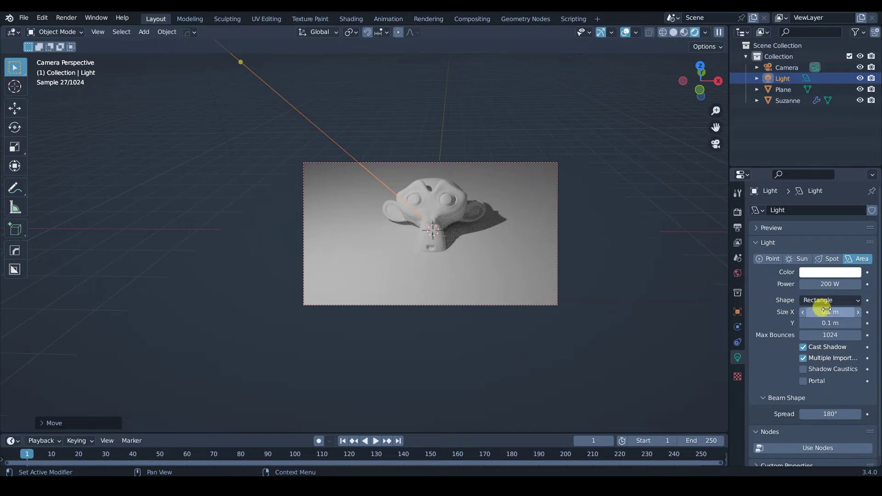
{"action": "left_click", "coordinate": [854, 259]}
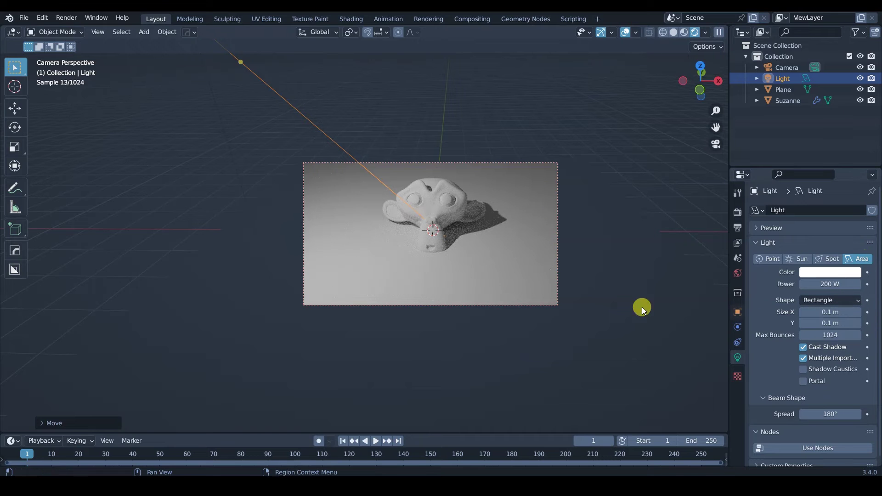
- Re-aim the light and move it to the left, then reselect it to review its settings
{"action": "key", "text": "r"}
{"action": "key", "text": "r"}
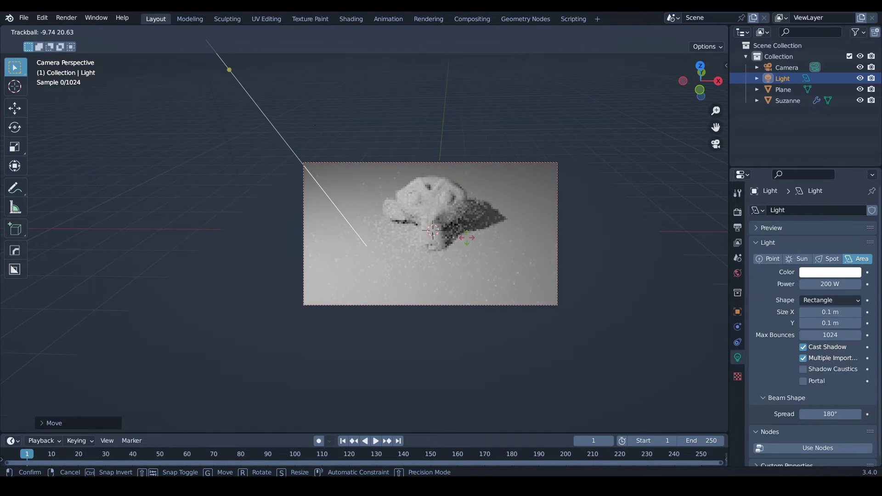
{"action": "key", "text": "Return"}
{"action": "key", "text": "g"}
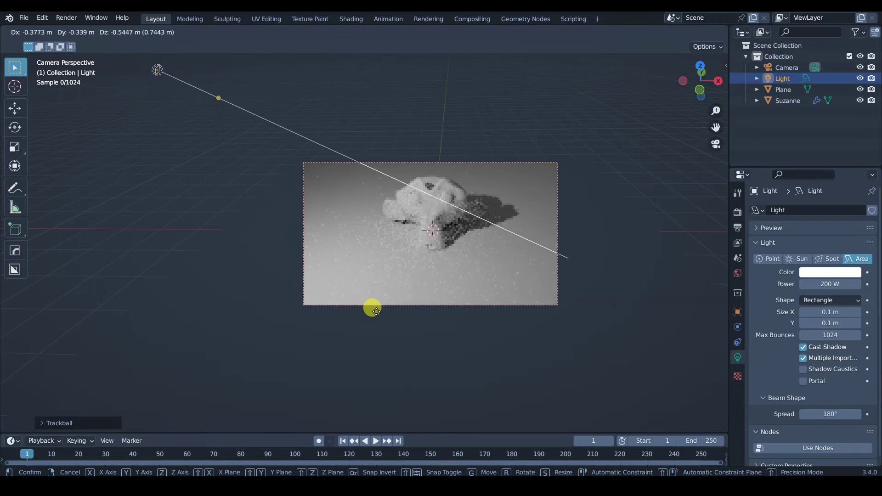
{"action": "left_click", "coordinate": [361, 319]}
{"action": "left_click", "coordinate": [455, 286]}
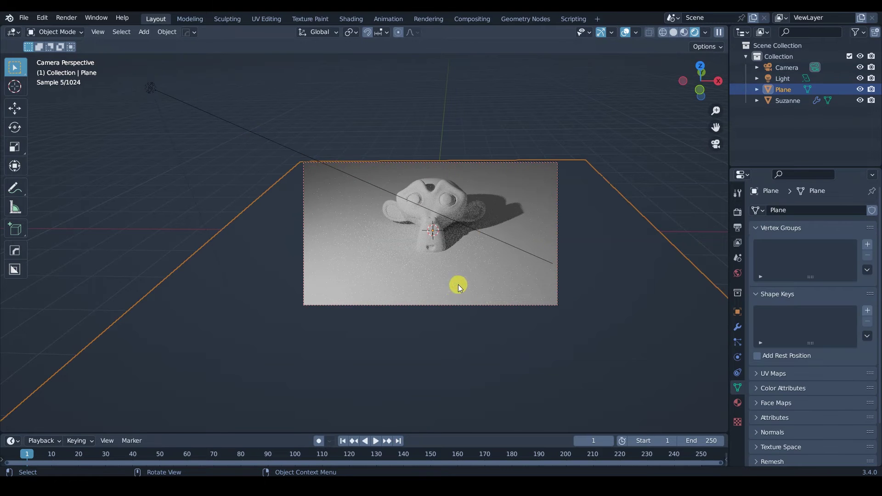
{"action": "left_click", "coordinate": [483, 233]}
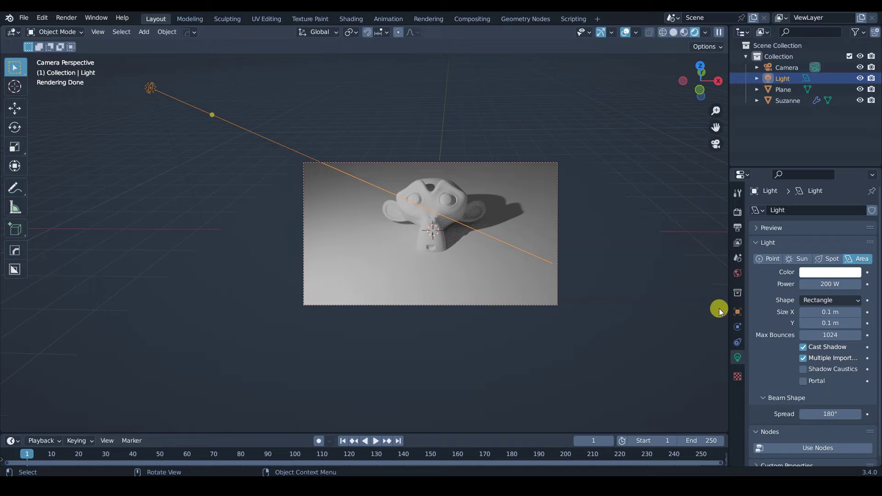
- Give the floor plane a new material named 'floor' with a red base colour
{"action": "left_click", "coordinate": [524, 280]}
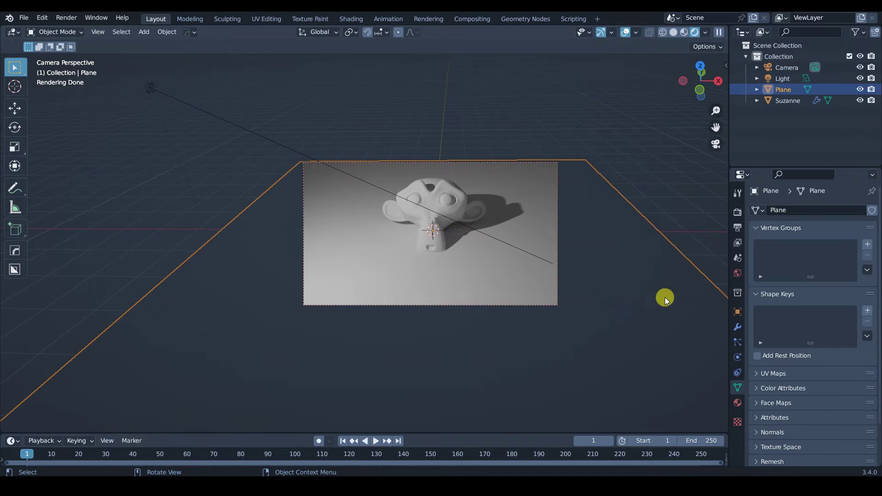
{"action": "left_click", "coordinate": [737, 403]}
{"action": "left_click", "coordinate": [825, 256]}
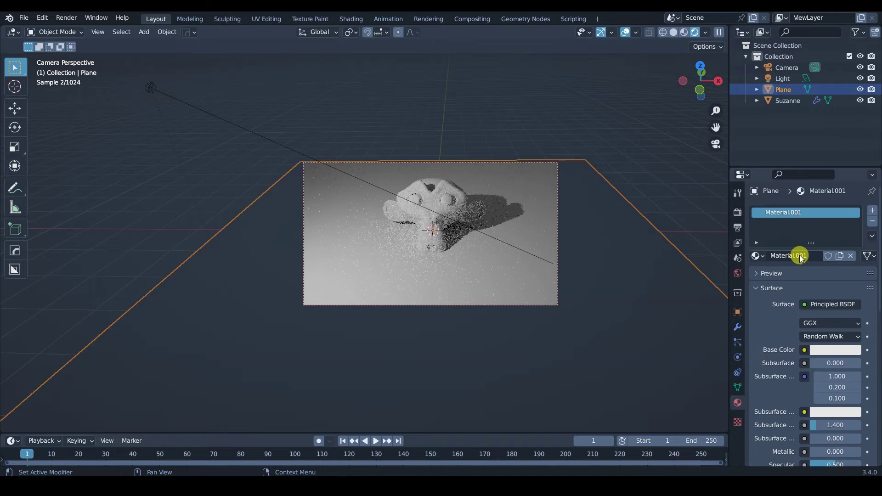
{"action": "left_click", "coordinate": [798, 255]}
{"action": "type", "text": "floor"}
{"action": "key", "text": "Return"}
{"action": "left_click", "coordinate": [826, 349]}
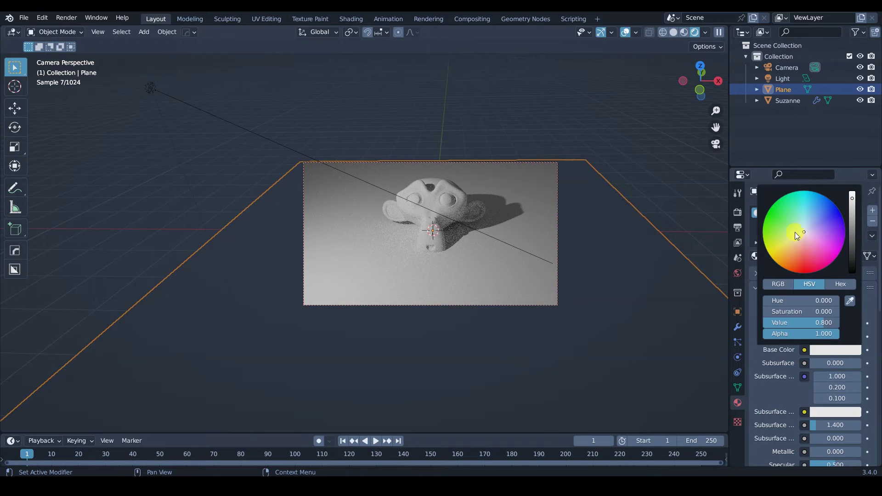
{"action": "left_click", "coordinate": [806, 270]}
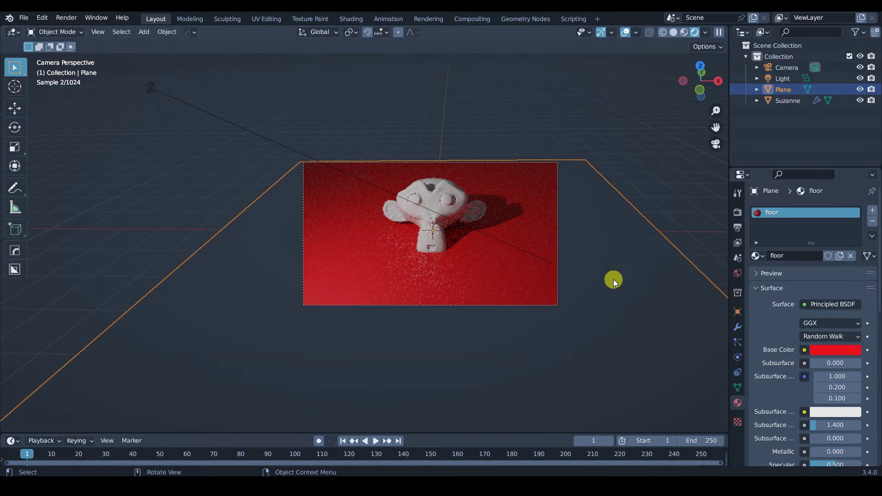
- Move Suzanne along Y slightly toward the camera
{"action": "left_click", "coordinate": [448, 203]}
{"action": "key", "text": "g"}
{"action": "key", "text": "y"}
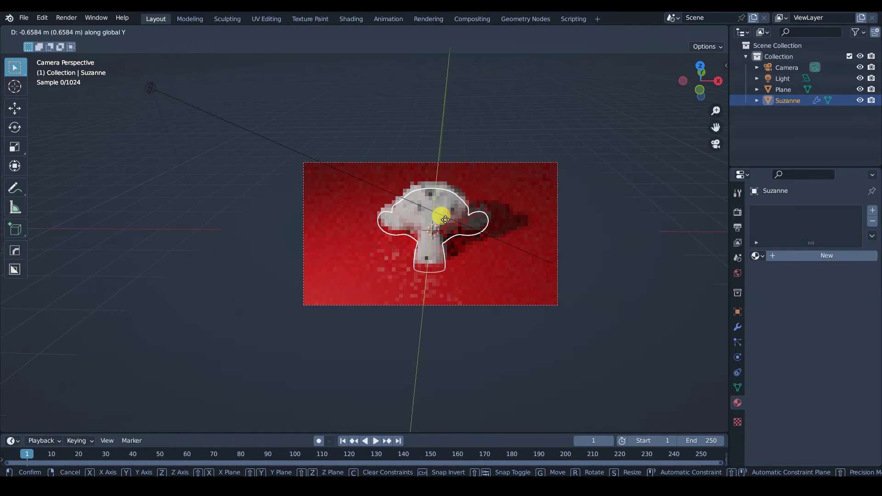
{"action": "left_click", "coordinate": [451, 241]}
{"action": "key", "text": "alt+a"}
{"action": "scroll", "coordinate": [459, 271], "scroll_direction": "up", "scroll_amount": 2}
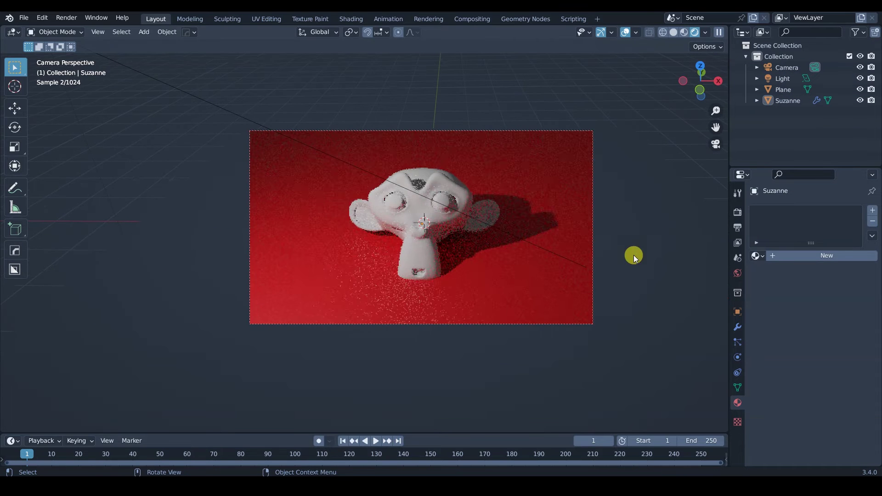
{"action": "left_click", "coordinate": [522, 261]}
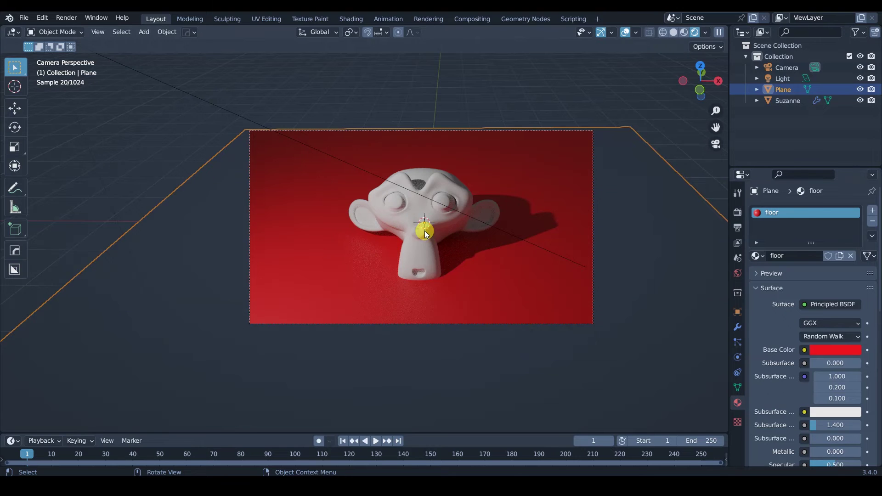
{"action": "scroll", "coordinate": [428, 233], "scroll_direction": "up", "scroll_amount": 2}
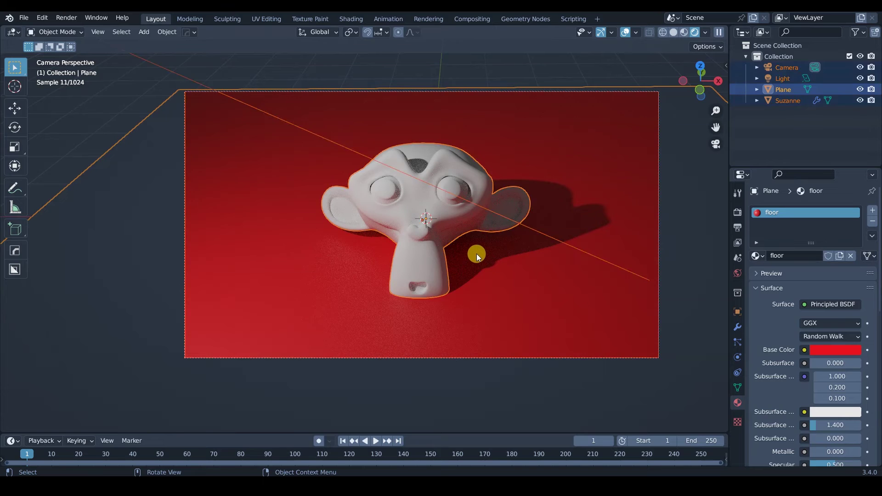
{"action": "key", "text": "alt+a"}
{"action": "scroll", "coordinate": [476, 265], "scroll_direction": "down", "scroll_amount": 2}
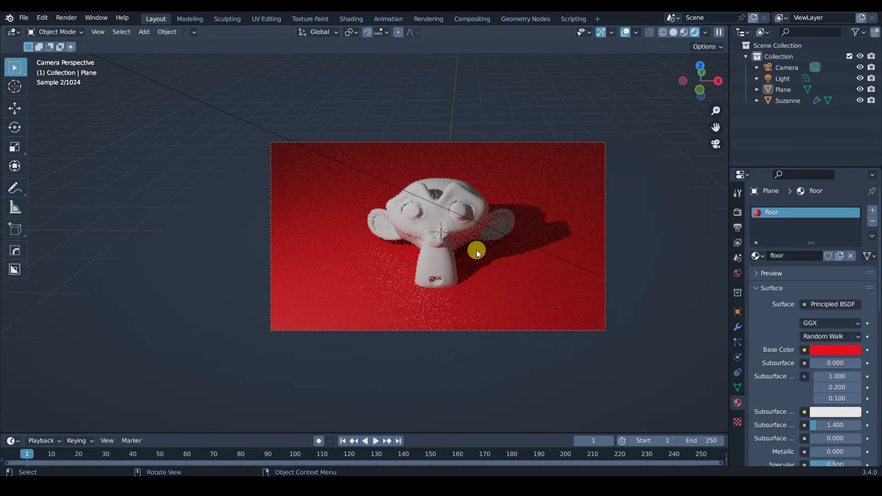
- Switch the viewport to Solid shading and collapse the Collection in the Outliner
{"action": "key", "text": "z"}
{"action": "left_click", "coordinate": [542, 253]}
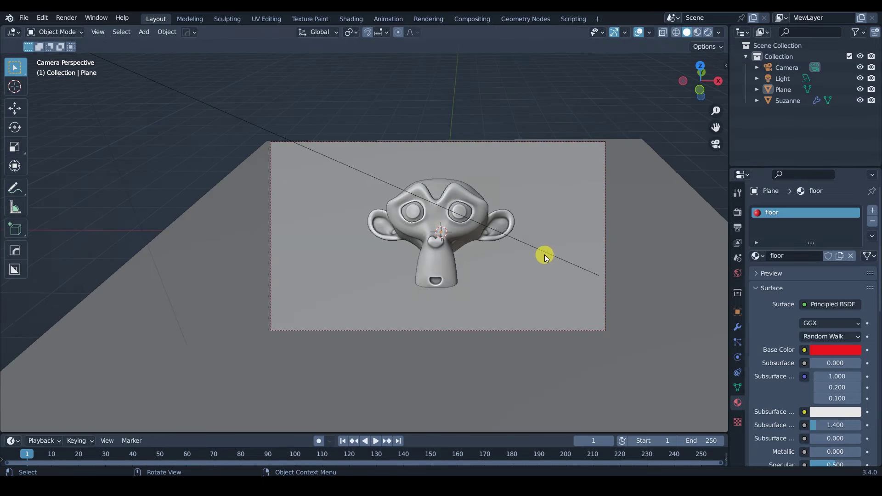
{"action": "middle_click_drag", "start_coordinate": [494, 258], "coordinate": [454, 257], "text": "shift"}
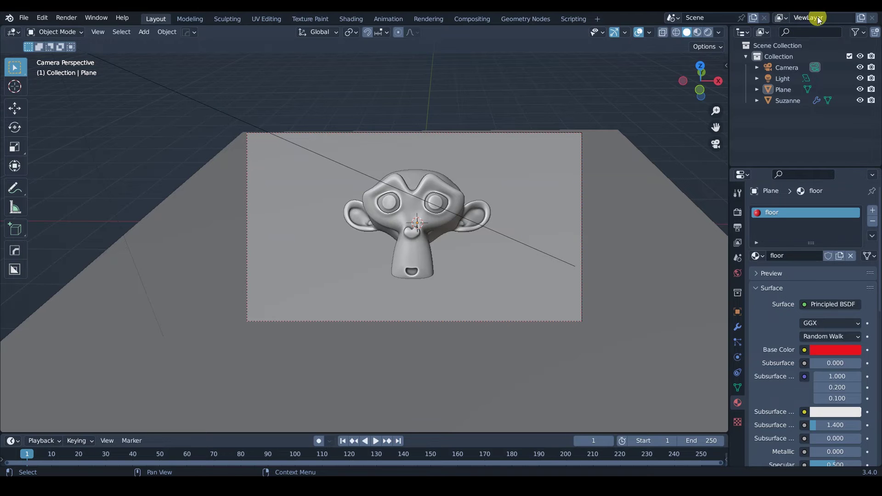
{"action": "left_click", "coordinate": [745, 56]}
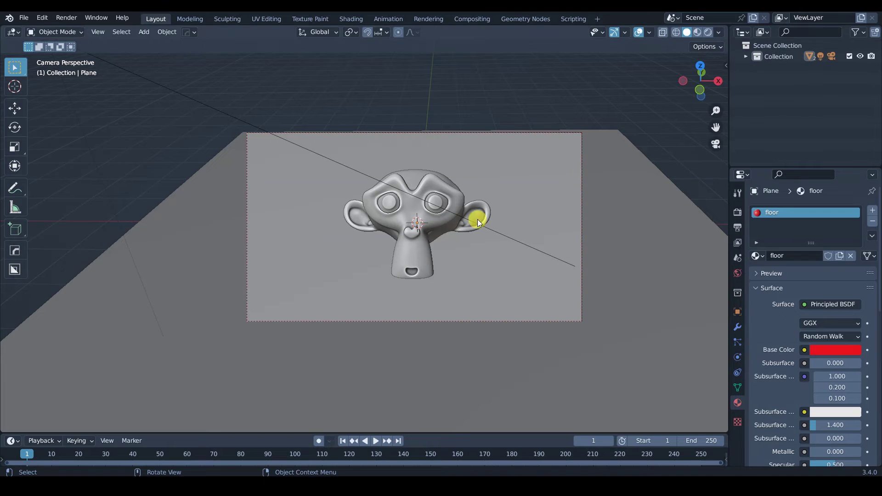
- Move Suzanne into a new collection named 'monkey'
{"action": "left_click", "coordinate": [433, 184]}
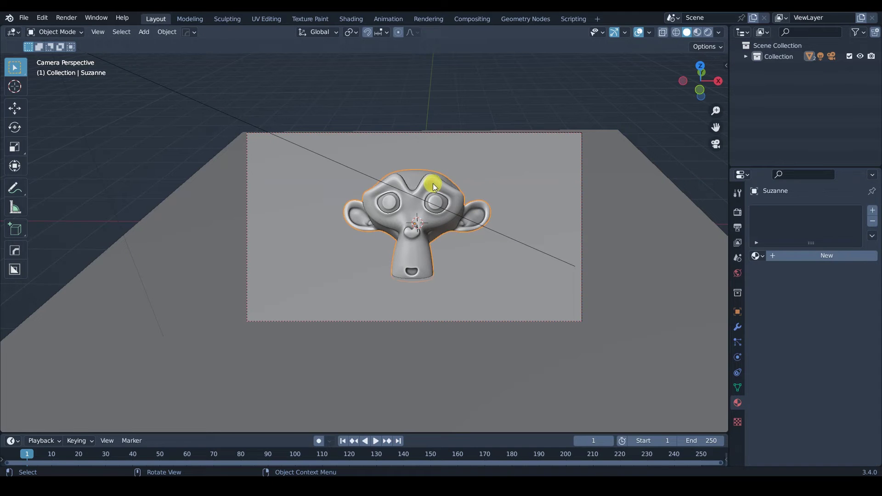
{"action": "key", "text": "g"}
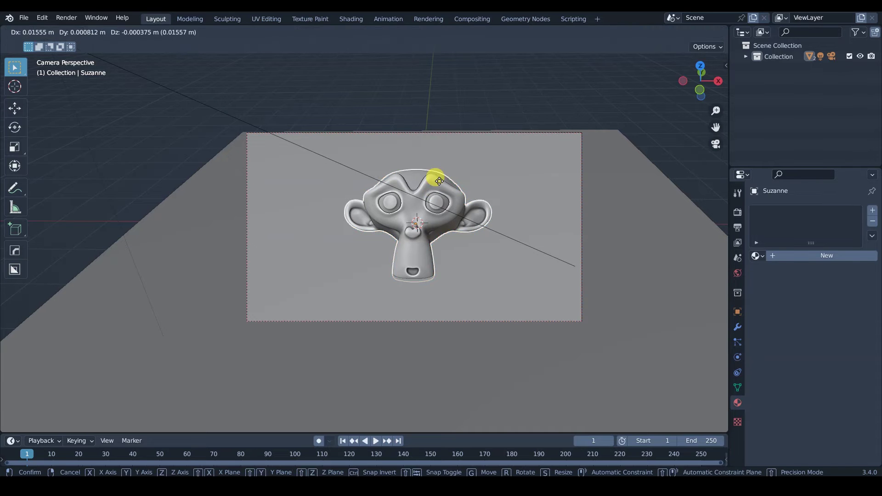
{"action": "key", "text": "Escape"}
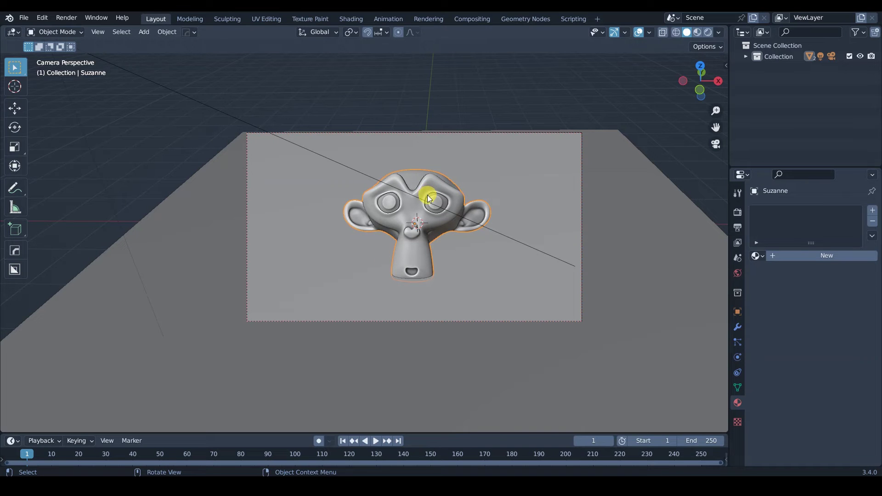
{"action": "key", "text": "m"}
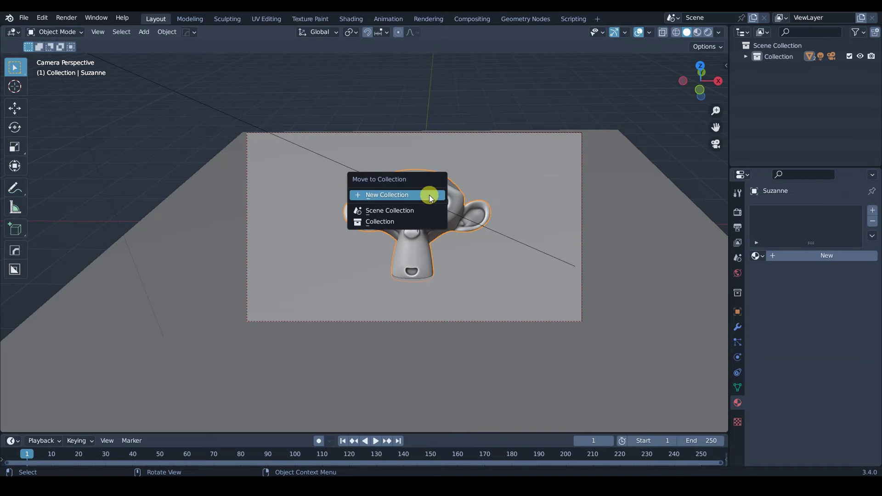
{"action": "left_click", "coordinate": [392, 197]}
{"action": "type", "text": "monkey"}
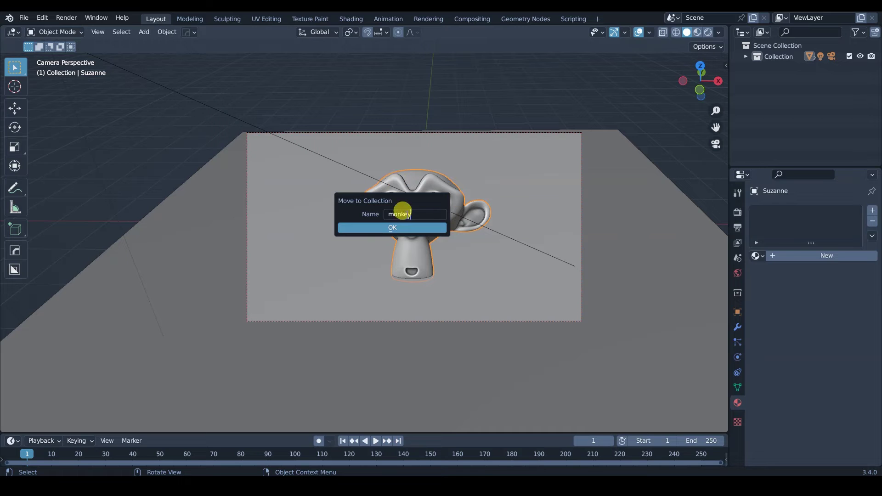
{"action": "left_click", "coordinate": [385, 226]}
- Move the floor plane into a new collection named 'floor', then collapse both collections
{"action": "left_click", "coordinate": [521, 169]}
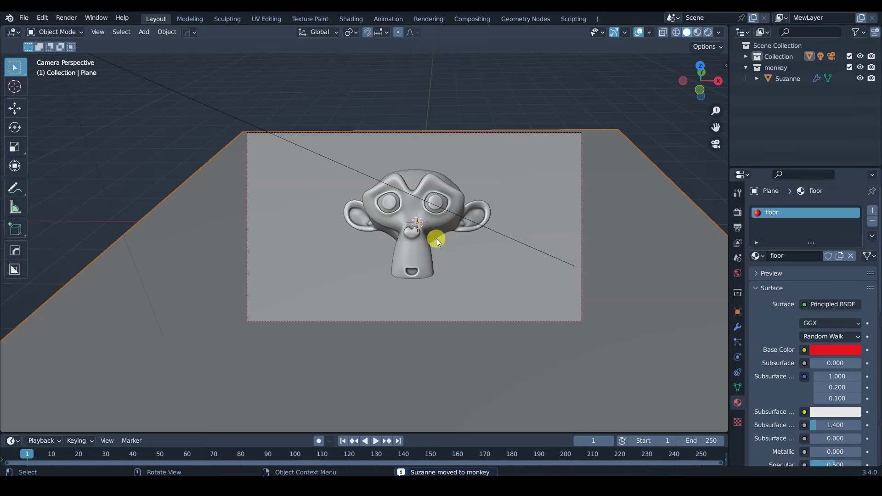
{"action": "key", "text": "m"}
{"action": "left_click", "coordinate": [407, 240]}
{"action": "type", "text": "floor"}
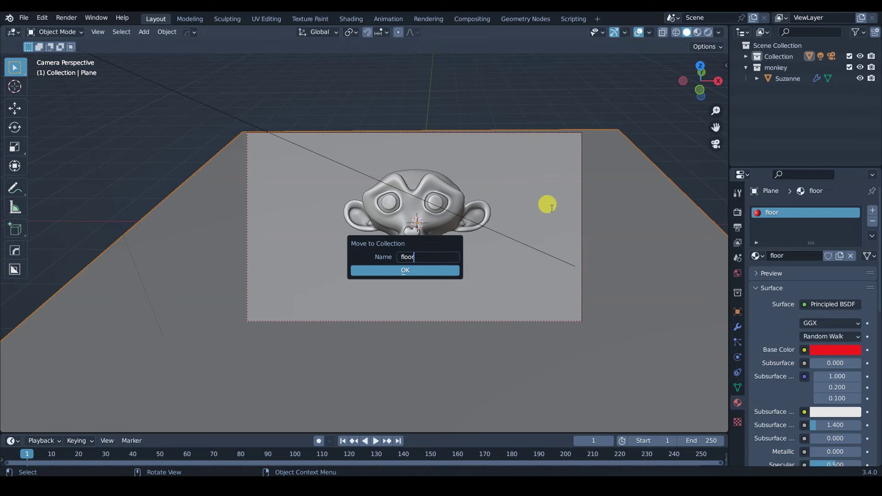
{"action": "left_click", "coordinate": [425, 271]}
{"action": "key", "text": "ctrl"}
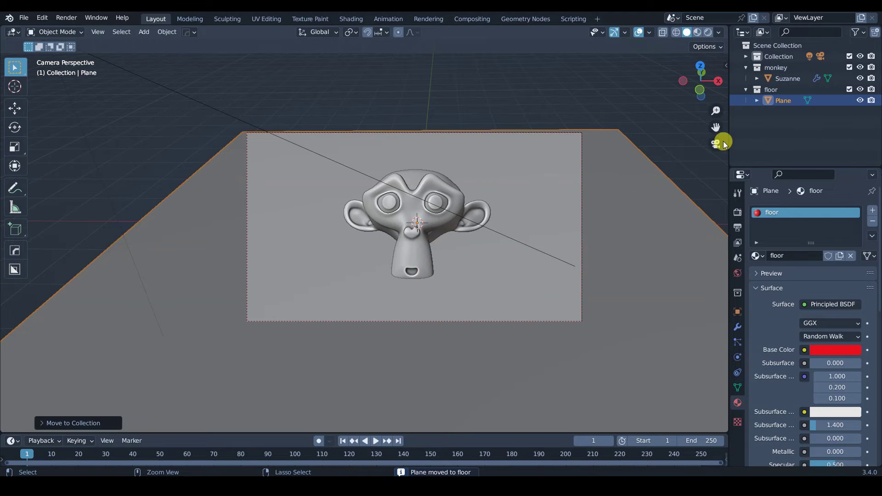
{"action": "left_click", "coordinate": [744, 67]}
{"action": "left_click", "coordinate": [745, 78]}
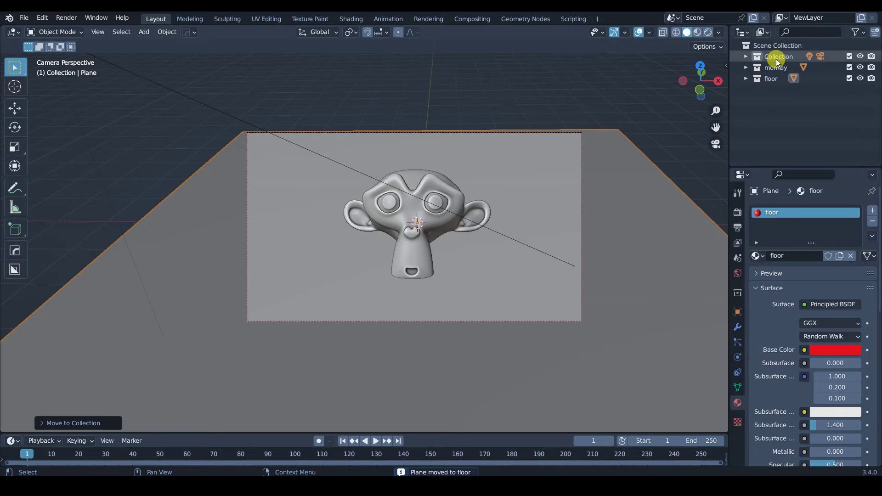
{"action": "left_click", "coordinate": [774, 59]}
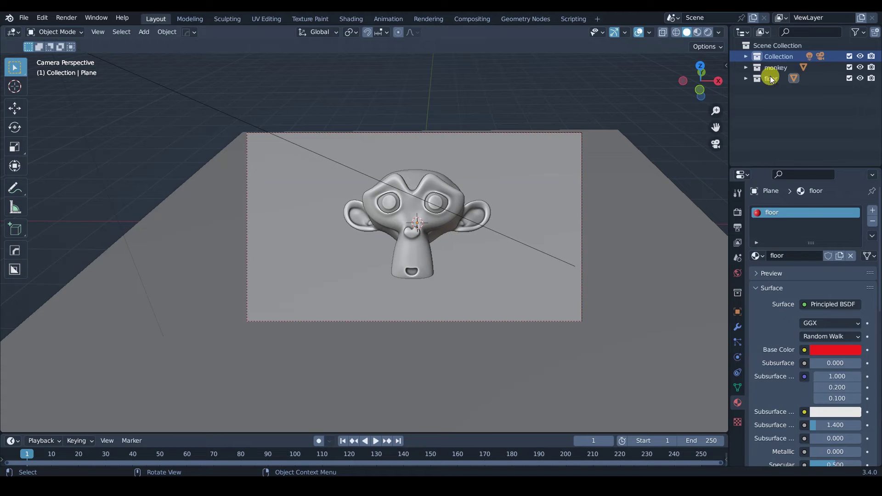
{"action": "left_click", "coordinate": [745, 57]}
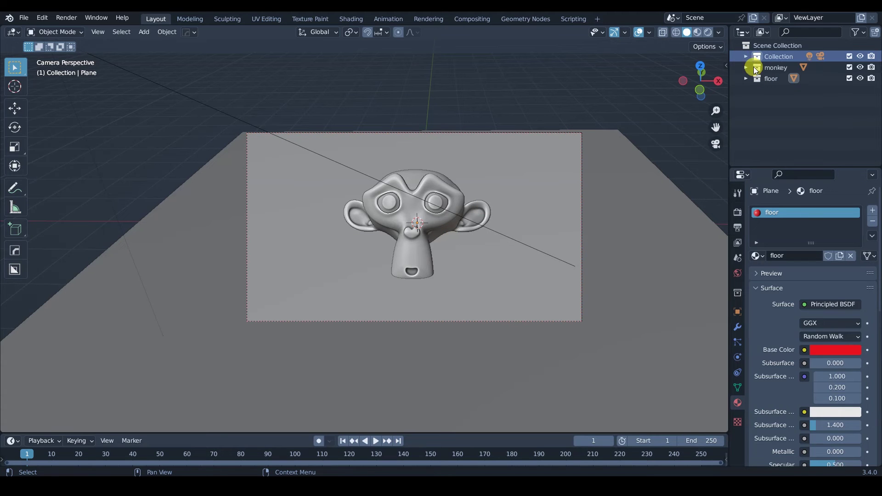
{"action": "left_click", "coordinate": [744, 56]}
{"action": "left_click", "coordinate": [774, 69]}
{"action": "left_click", "coordinate": [859, 67]}
{"action": "left_click", "coordinate": [859, 67]}
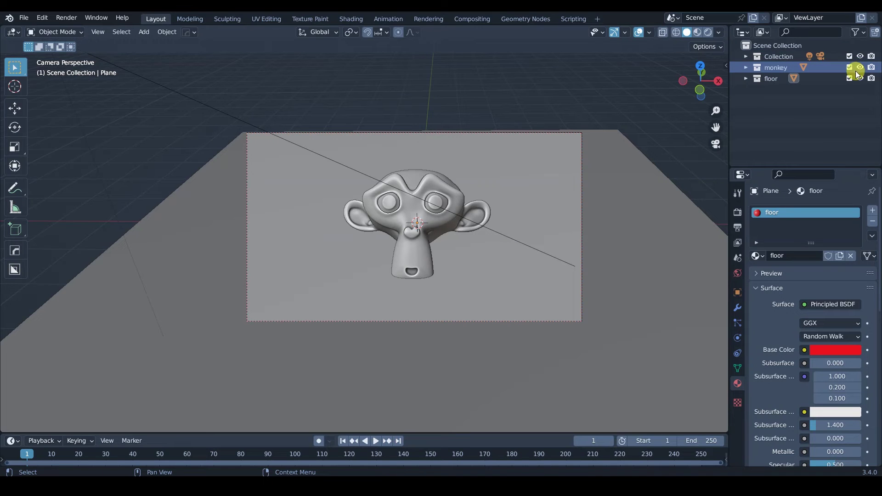
{"action": "left_click", "coordinate": [858, 78]}
{"action": "left_click", "coordinate": [859, 78]}
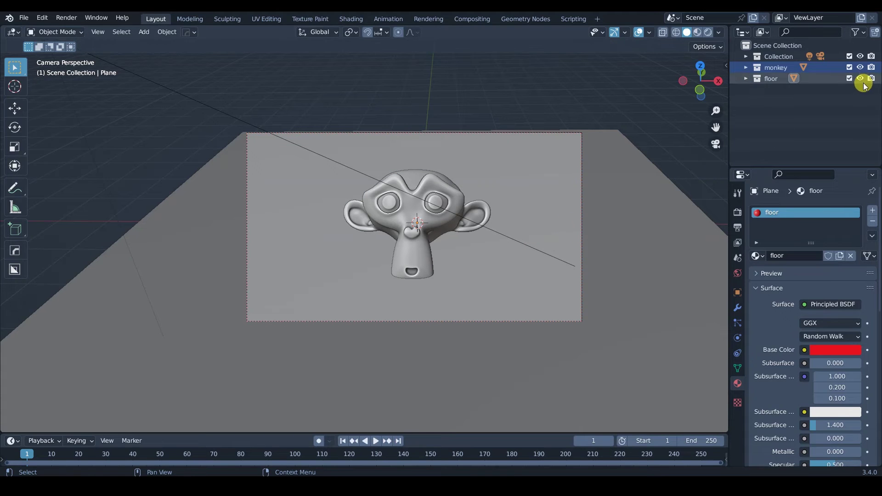
{"action": "key", "text": "z"}
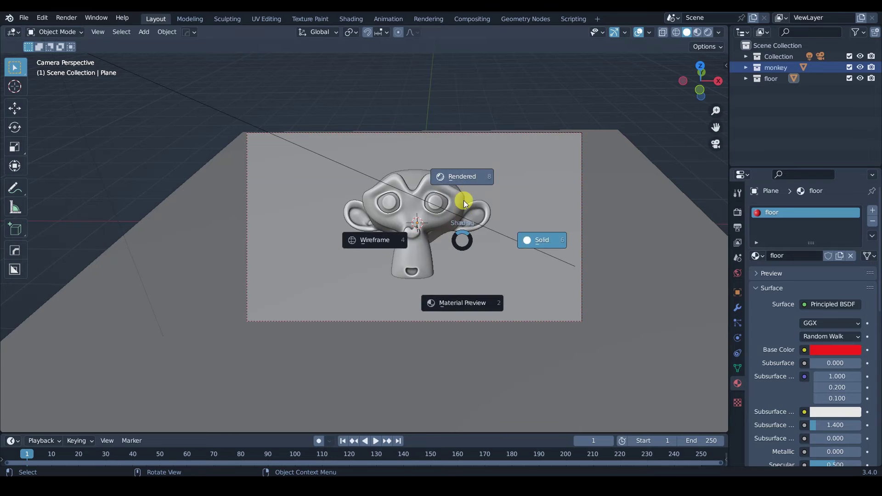
{"action": "left_click", "coordinate": [464, 187]}
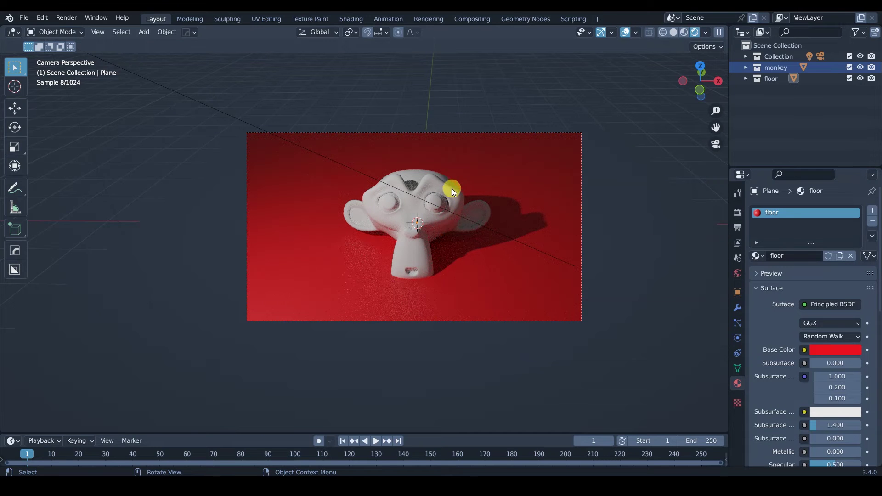
{"action": "left_click", "coordinate": [452, 192]}
{"action": "key", "text": "g"}
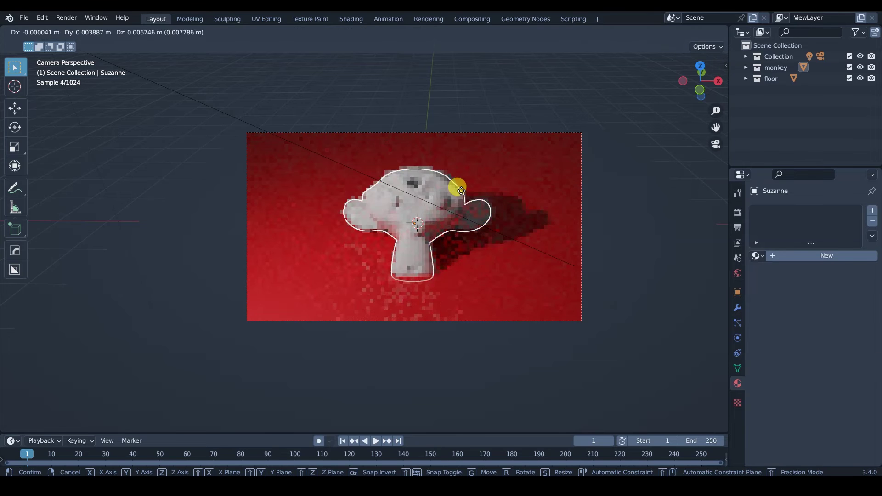
{"action": "key", "text": "Escape"}
{"action": "left_click", "coordinate": [518, 195]}
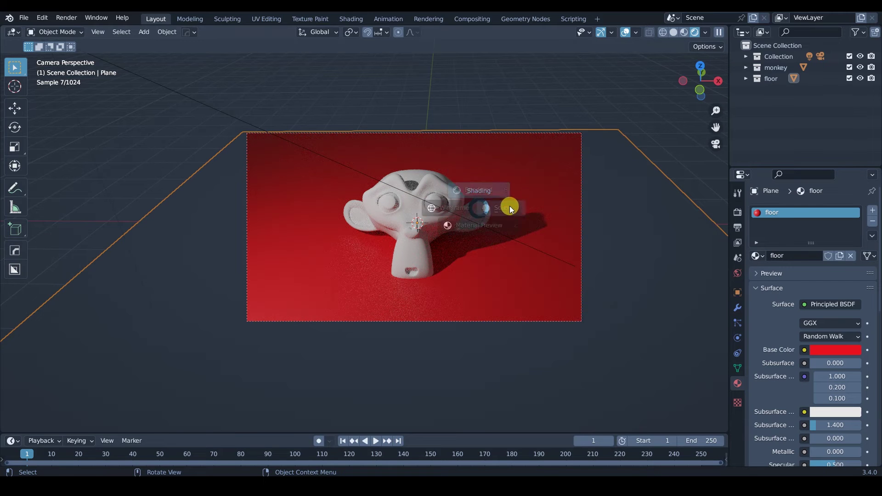
{"action": "key", "text": "z"}
{"action": "left_click", "coordinate": [527, 211]}
{"action": "left_click", "coordinate": [449, 189]}
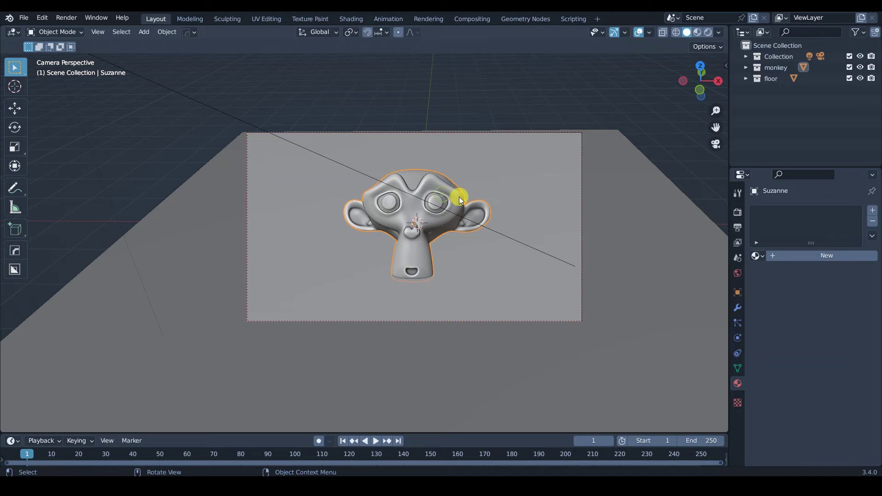
{"action": "left_click", "coordinate": [505, 195]}
{"action": "left_click", "coordinate": [439, 192]}
{"action": "left_click", "coordinate": [507, 201]}
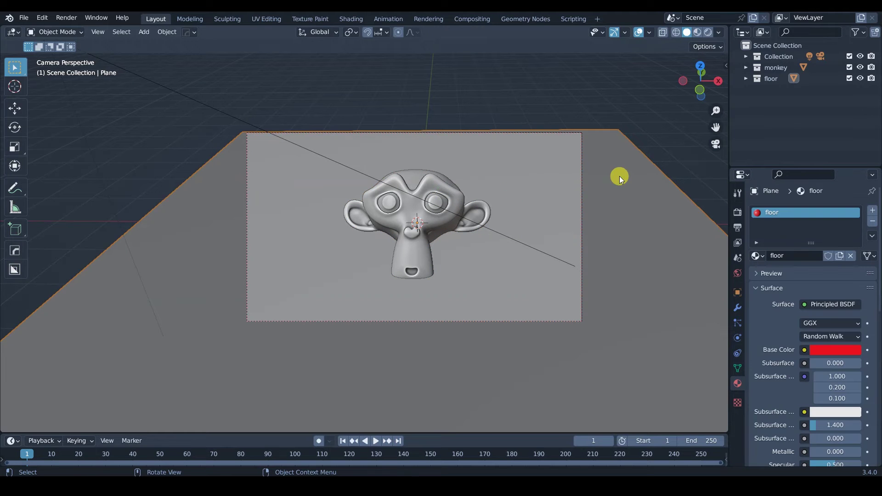
{"action": "key", "text": "z"}
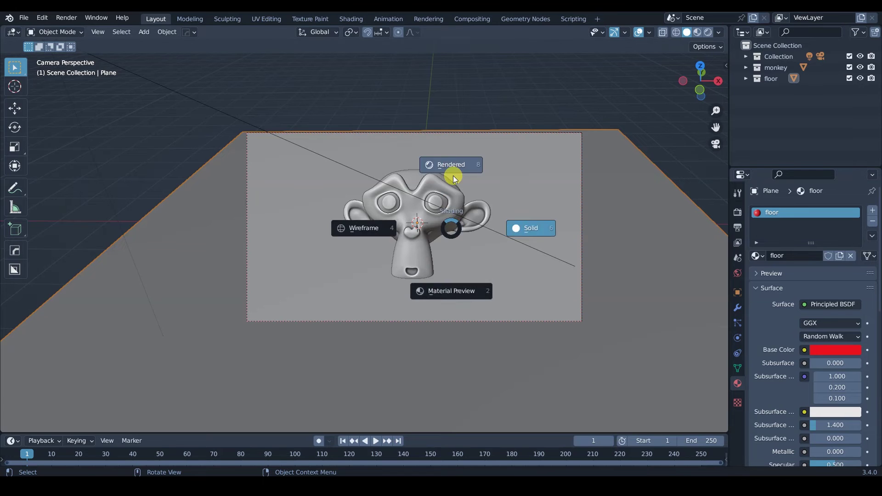
- Switch the viewport to Rendered shading and select the floor plane
{"action": "left_click", "coordinate": [453, 171]}
{"action": "key", "text": "alt+a"}
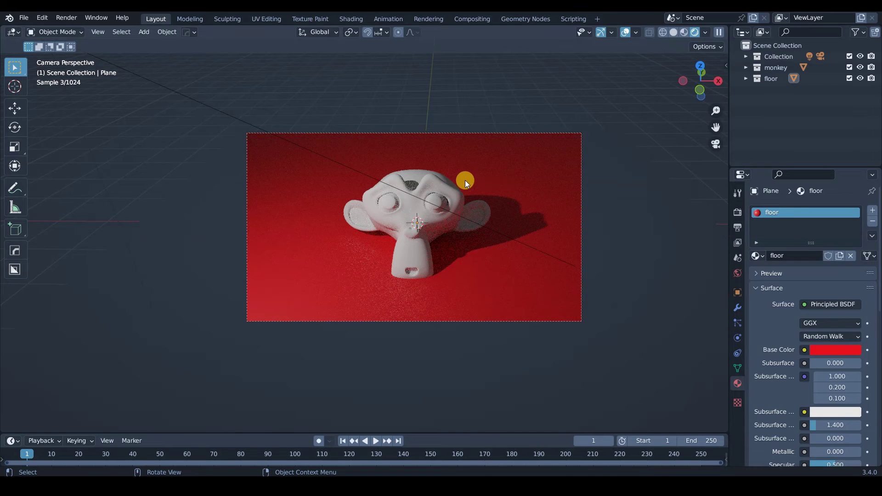
{"action": "left_click", "coordinate": [479, 206]}
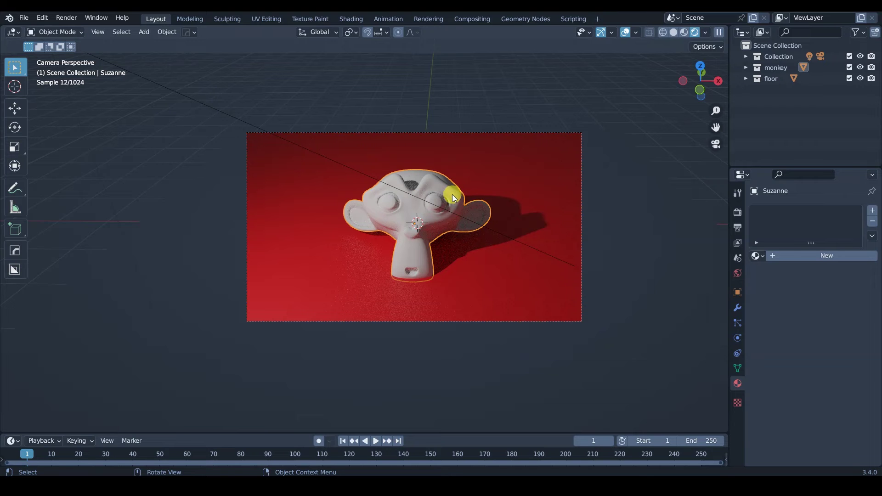
{"action": "key", "text": "g"}
{"action": "key", "text": "Escape"}
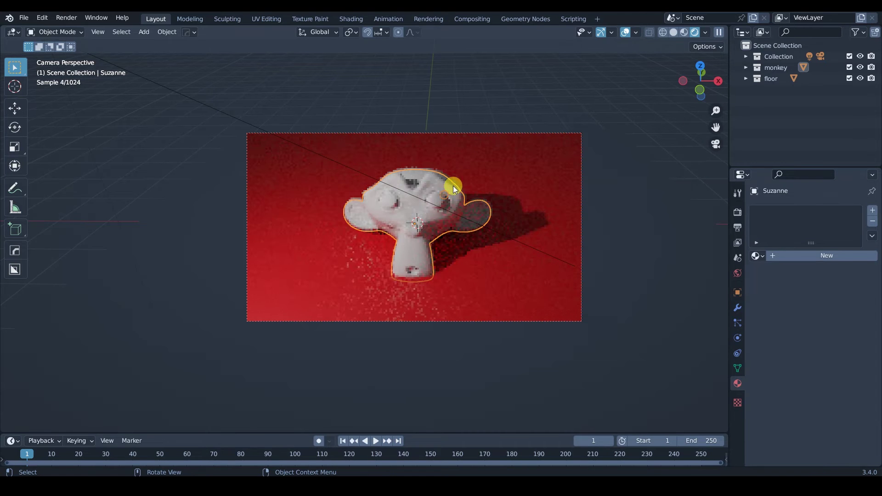
{"action": "left_click", "coordinate": [520, 183]}
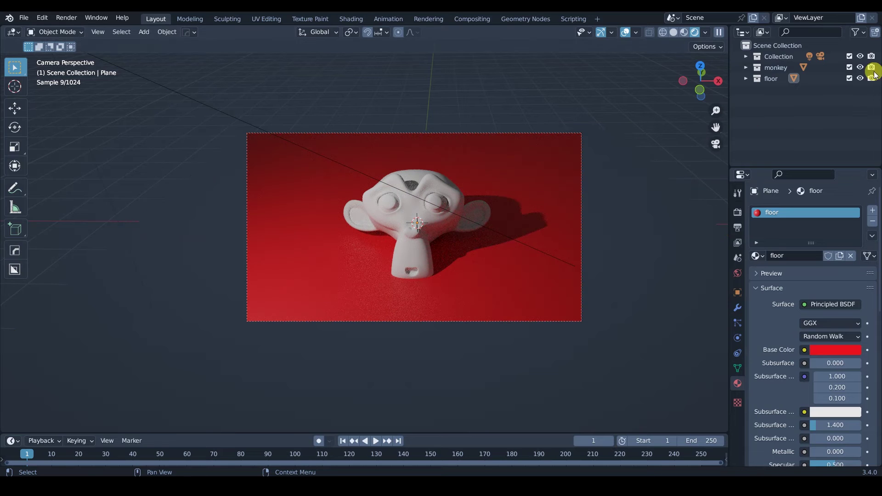
- Toggle floor and Suzanne visibility in the Outliner, ending with the floor hidden
{"action": "left_click", "coordinate": [860, 78]}
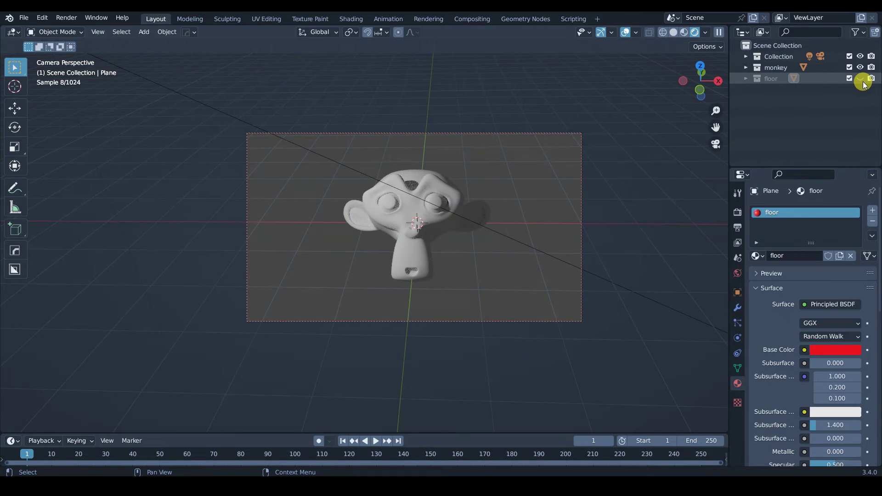
{"action": "left_click", "coordinate": [860, 78]}
{"action": "left_click", "coordinate": [860, 67]}
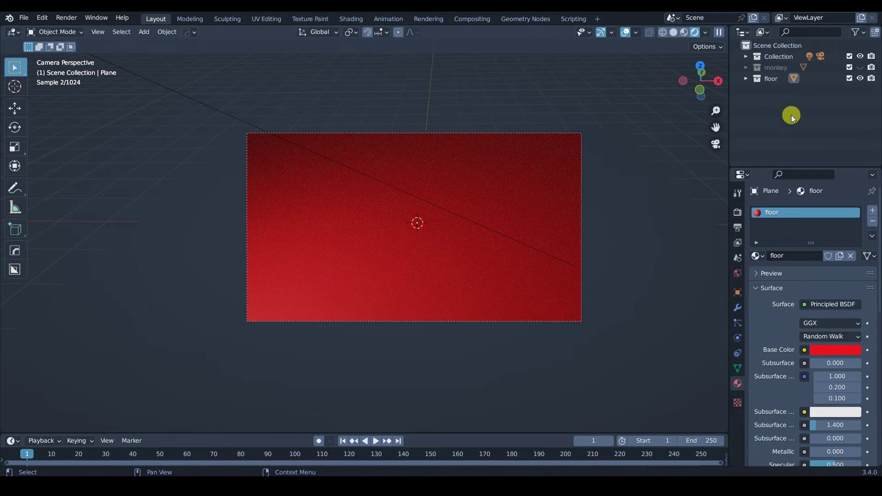
{"action": "left_click", "coordinate": [859, 68]}
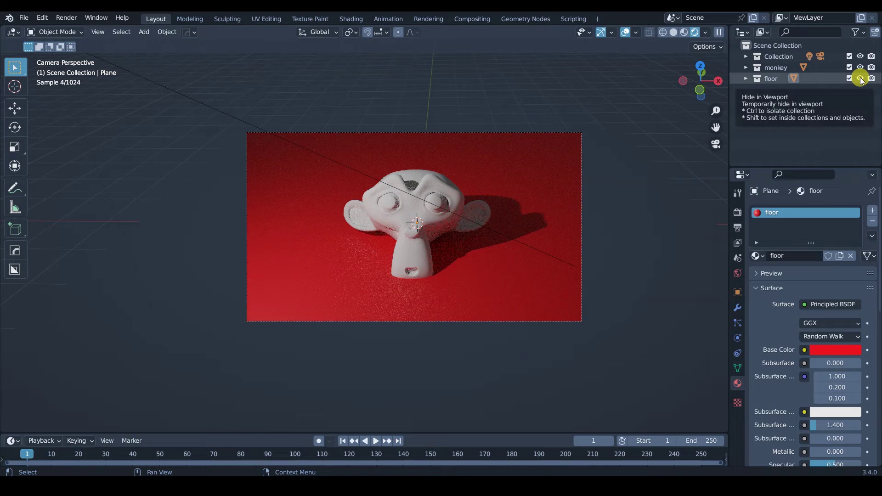
{"action": "left_click", "coordinate": [859, 78]}
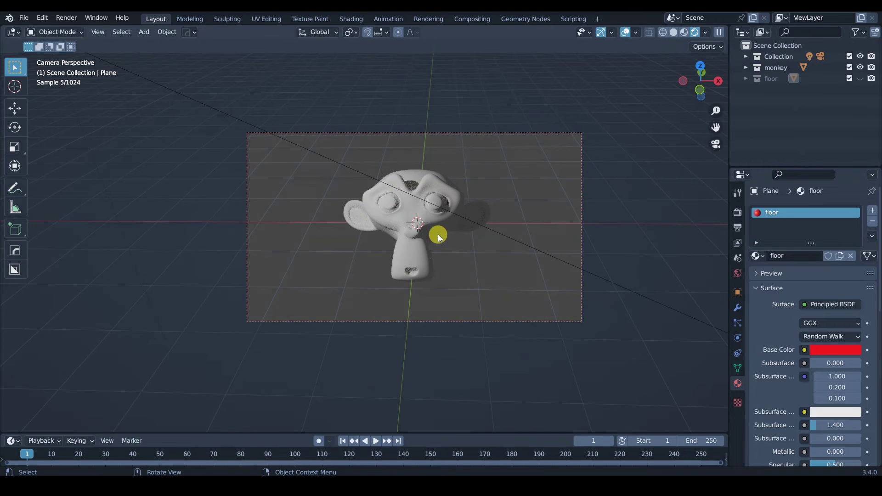
- Zoom the camera view and sketch annotation strokes around Suzanne while toggling the floor's visibility
{"action": "middle_click_drag", "start_coordinate": [440, 224], "coordinate": [437, 249], "text": "ctrl"}
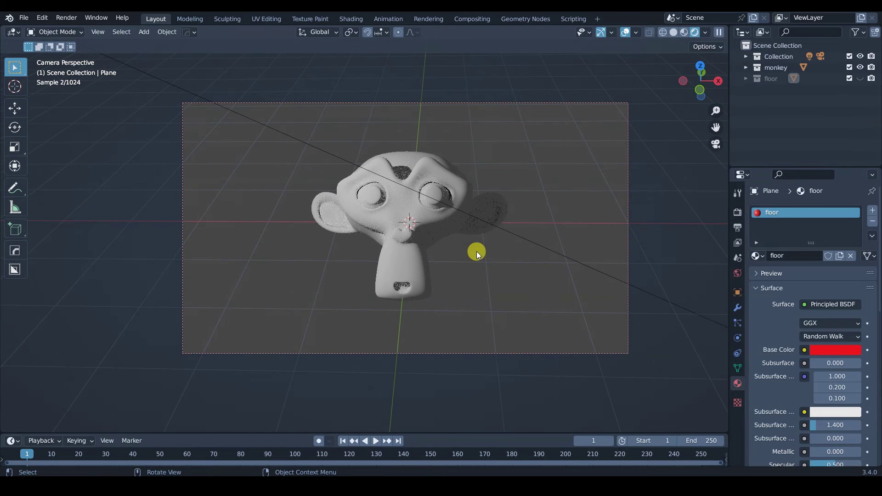
{"action": "mouse_move", "coordinate": [429, 221]}
{"action": "left_mouse_down"}
{"action": "mouse_move", "coordinate": [361, 238]}
{"action": "mouse_move", "coordinate": [370, 245]}
{"action": "mouse_move", "coordinate": [366, 227]}
{"action": "mouse_move", "coordinate": [360, 248]}
{"action": "left_mouse_up"}
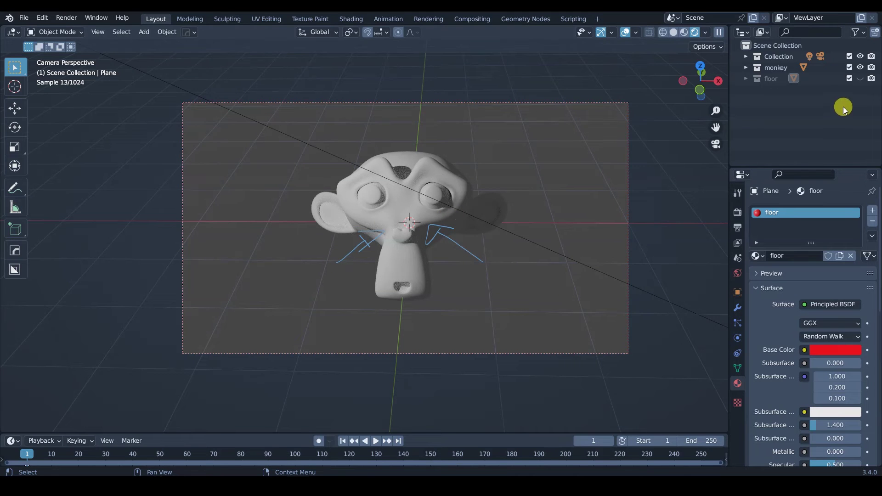
{"action": "left_click", "coordinate": [859, 78]}
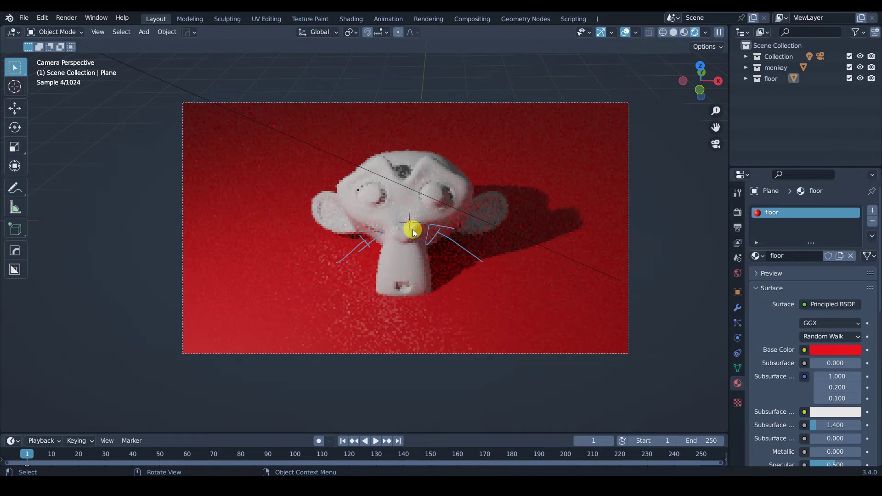
{"action": "left_click_drag", "start_coordinate": [488, 276], "coordinate": [445, 250]}
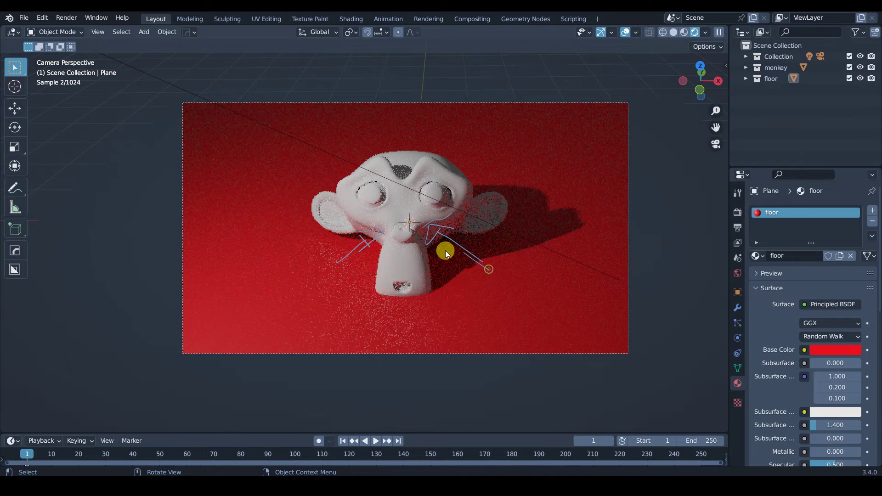
{"action": "left_click_drag", "start_coordinate": [365, 246], "coordinate": [334, 270]}
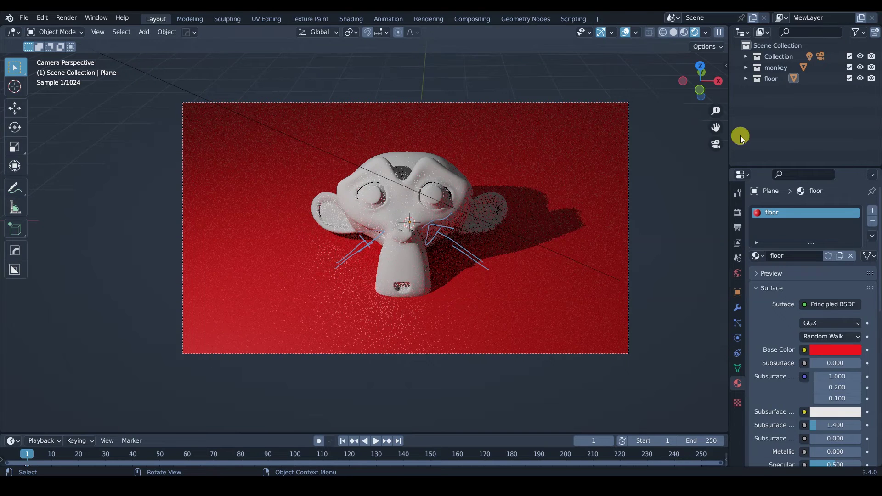
{"action": "left_click", "coordinate": [859, 78]}
{"action": "mouse_move", "coordinate": [434, 236]}
{"action": "left_mouse_down", "text": "ctrl"}
{"action": "mouse_move", "coordinate": [419, 240]}
{"action": "mouse_move", "coordinate": [494, 259]}
{"action": "mouse_move", "coordinate": [351, 241]}
{"action": "mouse_move", "coordinate": [364, 246]}
{"action": "left_mouse_up", "text": "ctrl"}
- Draw more annotations over the floor, leaving both floor and Suzanne visible
{"action": "left_click", "coordinate": [858, 79]}
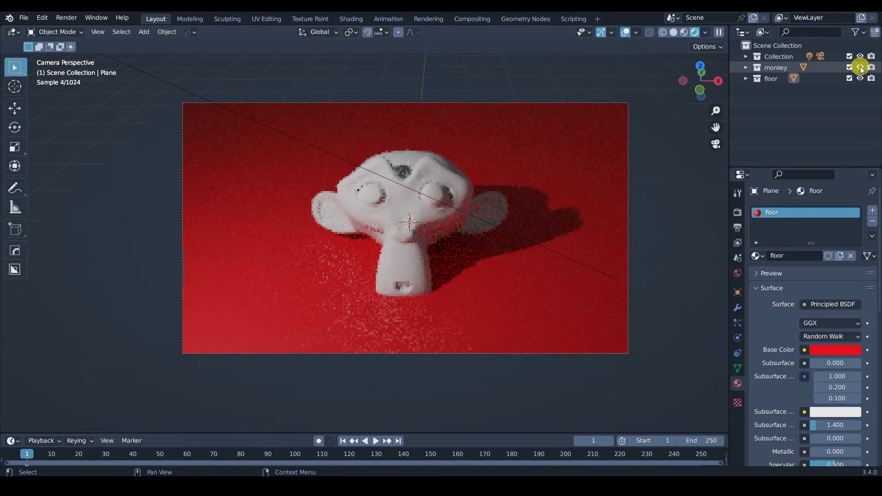
{"action": "left_click", "coordinate": [860, 67]}
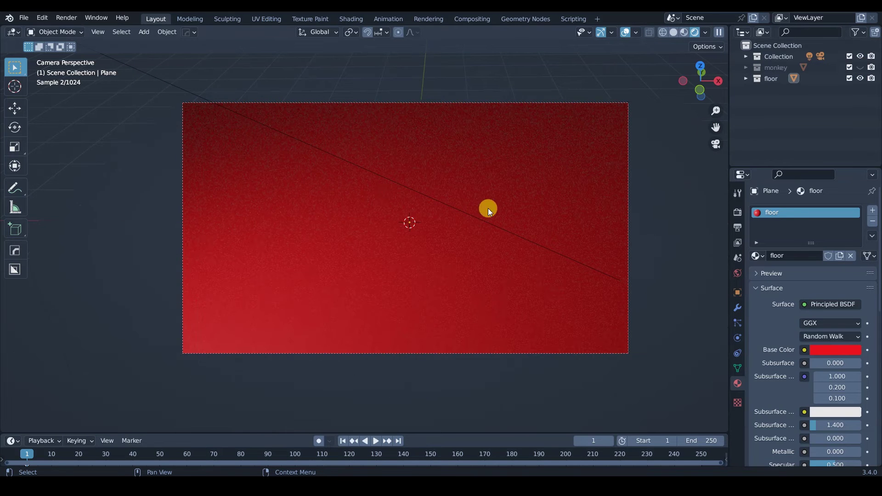
{"action": "mouse_move", "coordinate": [392, 239]}
{"action": "left_mouse_down"}
{"action": "mouse_move", "coordinate": [411, 245]}
{"action": "mouse_move", "coordinate": [367, 252]}
{"action": "mouse_move", "coordinate": [423, 252]}
{"action": "left_mouse_up"}
{"action": "mouse_move", "coordinate": [455, 184]}
{"action": "left_mouse_down"}
{"action": "mouse_move", "coordinate": [546, 150]}
{"action": "mouse_move", "coordinate": [576, 205]}
{"action": "mouse_move", "coordinate": [441, 273]}
{"action": "left_mouse_up"}
{"action": "left_click", "coordinate": [860, 67]}
- Erase the annotation strokes around Suzanne's chin and shadow with the annotate eraser
{"action": "mouse_move", "coordinate": [491, 154]}
{"action": "right_mouse_down"}
{"action": "mouse_move", "coordinate": [390, 246]}
{"action": "mouse_move", "coordinate": [491, 261]}
{"action": "mouse_move", "coordinate": [545, 157]}
{"action": "right_mouse_up"}
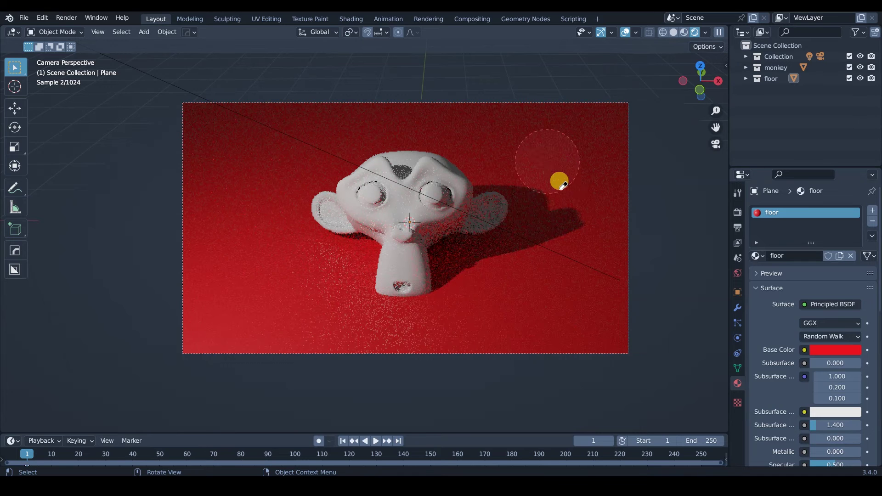
{"action": "left_click_drag", "start_coordinate": [440, 239], "coordinate": [451, 233]}
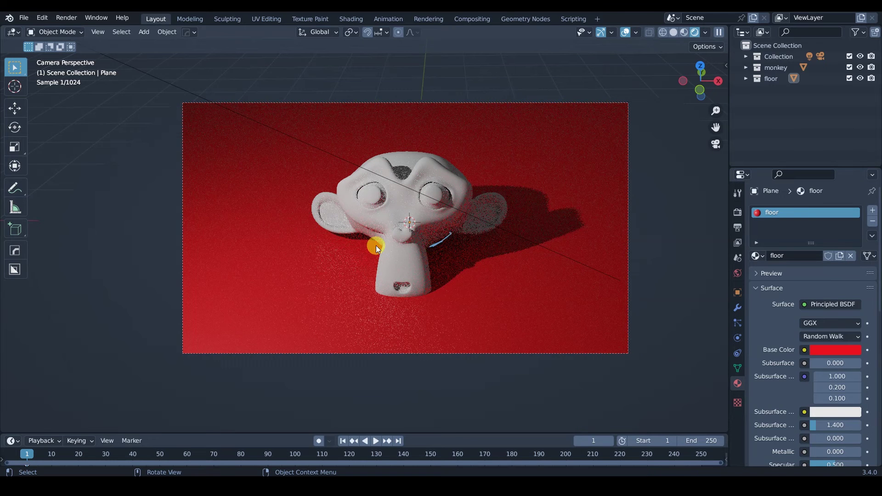
{"action": "left_click_drag", "start_coordinate": [380, 234], "coordinate": [369, 237]}
{"action": "mouse_move", "coordinate": [472, 183]}
{"action": "left_mouse_down"}
{"action": "mouse_move", "coordinate": [544, 183]}
{"action": "mouse_move", "coordinate": [549, 204]}
{"action": "mouse_move", "coordinate": [589, 204]}
{"action": "mouse_move", "coordinate": [562, 230]}
{"action": "mouse_move", "coordinate": [503, 246]}
{"action": "mouse_move", "coordinate": [432, 282]}
{"action": "mouse_move", "coordinate": [415, 269]}
{"action": "mouse_move", "coordinate": [414, 237]}
{"action": "mouse_move", "coordinate": [332, 235]}
{"action": "mouse_move", "coordinate": [364, 233]}
{"action": "mouse_move", "coordinate": [445, 280]}
{"action": "mouse_move", "coordinate": [506, 196]}
{"action": "mouse_move", "coordinate": [572, 215]}
{"action": "mouse_move", "coordinate": [535, 203]}
{"action": "left_mouse_up"}
- Toggle Suzanne's and the floor's viewport visibility off and back on
{"action": "left_click", "coordinate": [860, 67]}
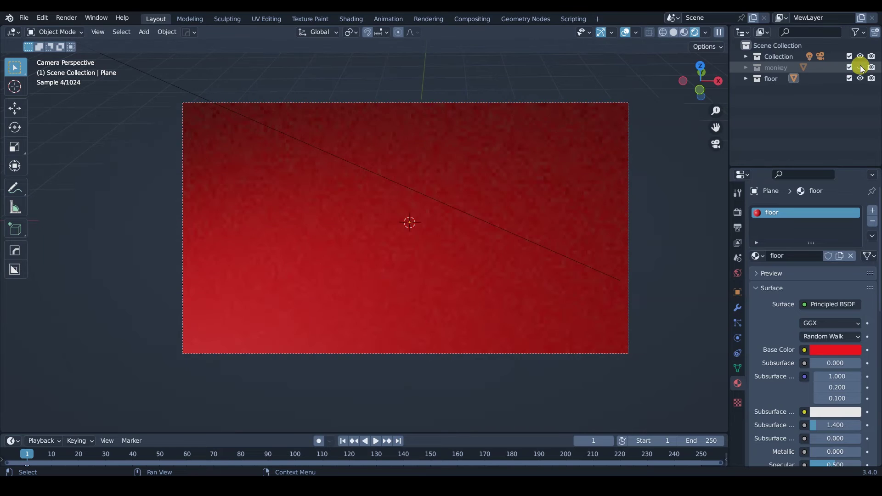
{"action": "left_click", "coordinate": [860, 68]}
{"action": "left_click", "coordinate": [858, 78]}
{"action": "left_click", "coordinate": [858, 78]}
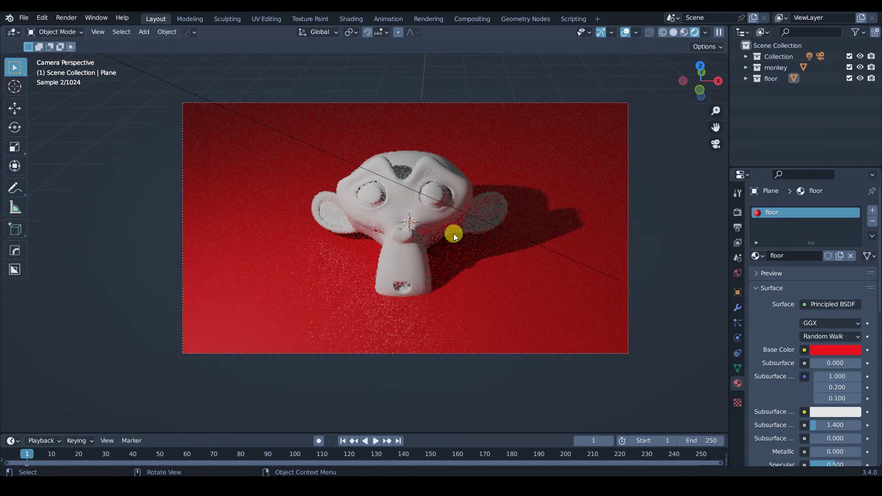
{"action": "left_click", "coordinate": [857, 67]}
{"action": "left_click", "coordinate": [856, 68]}
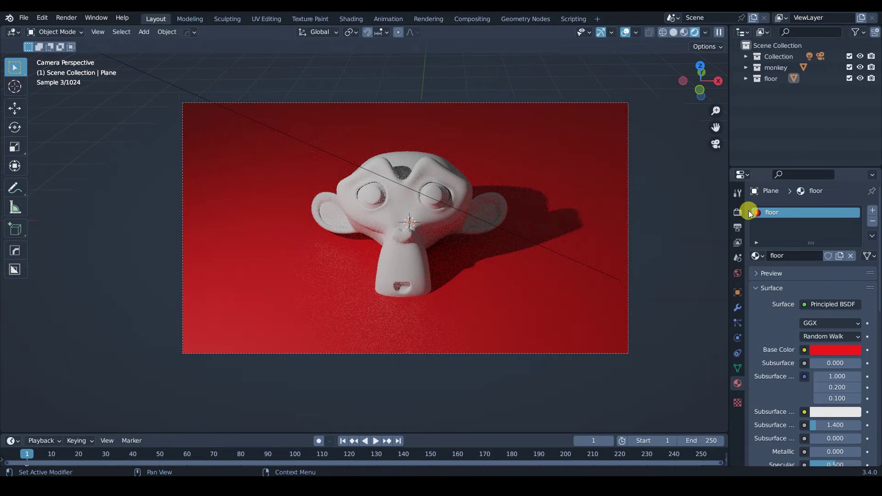
- Turn on the Transparent film background in Render Properties
{"action": "left_click", "coordinate": [737, 228]}
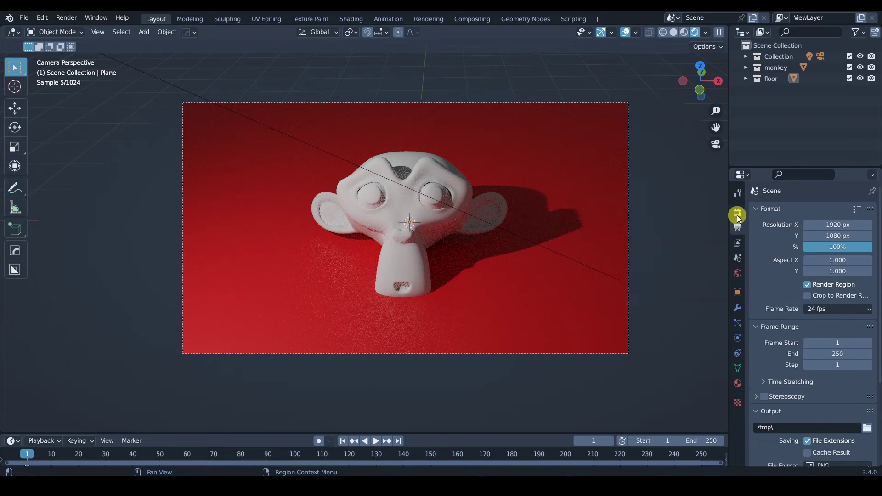
{"action": "left_click", "coordinate": [737, 212]}
{"action": "scroll", "coordinate": [772, 296], "scroll_direction": "down", "scroll_amount": 7}
{"action": "left_click", "coordinate": [772, 271]}
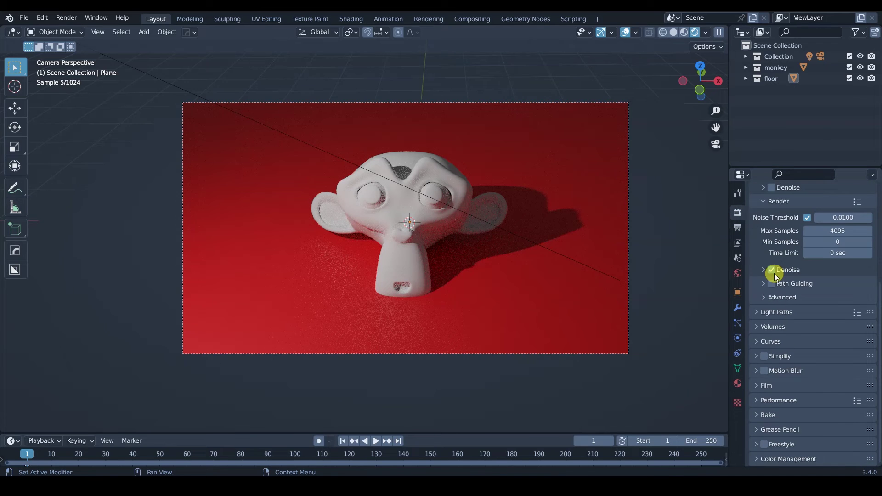
{"action": "left_click", "coordinate": [763, 385]}
{"action": "scroll", "coordinate": [792, 324], "scroll_direction": "down", "scroll_amount": 6}
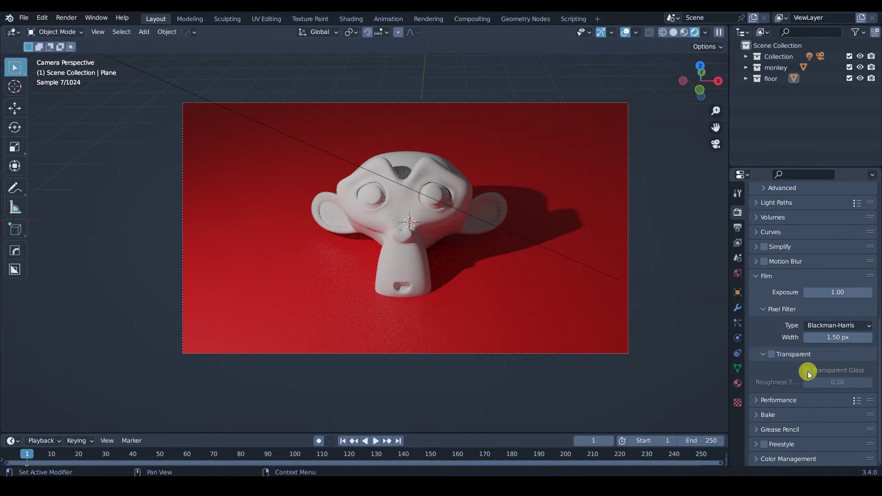
{"action": "left_click", "coordinate": [772, 354]}
{"action": "scroll", "coordinate": [791, 257], "scroll_direction": "up", "scroll_amount": 12}
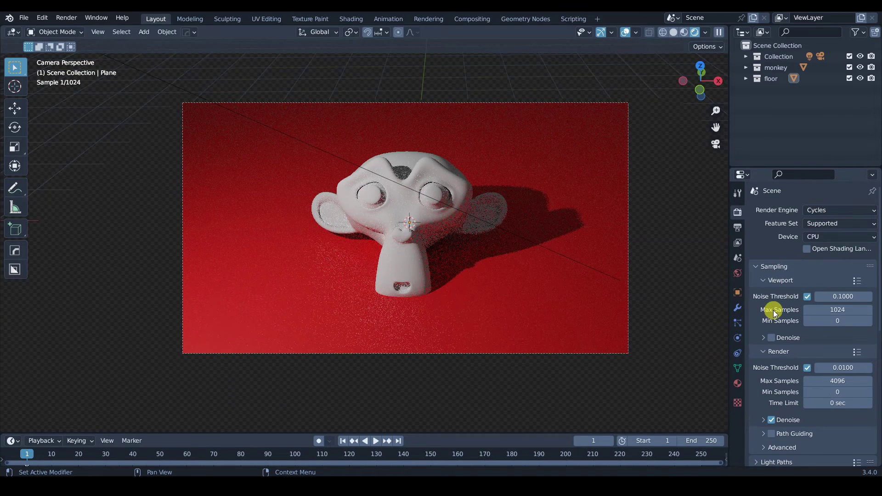
- Set the final render's Max Samples to 50
{"action": "scroll", "coordinate": [783, 273], "scroll_direction": "down", "scroll_amount": 2}
{"action": "scroll", "coordinate": [783, 272], "scroll_direction": "down", "scroll_amount": 2}
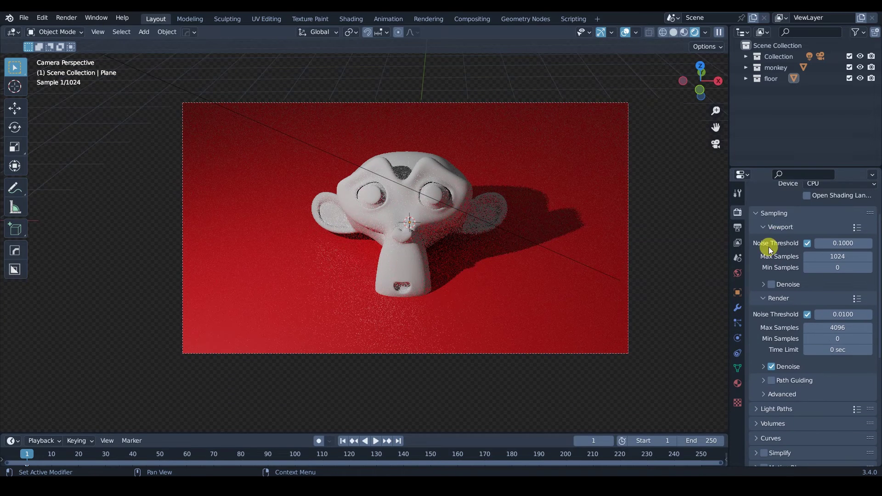
{"action": "left_click", "coordinate": [842, 328]}
{"action": "type", "text": "50"}
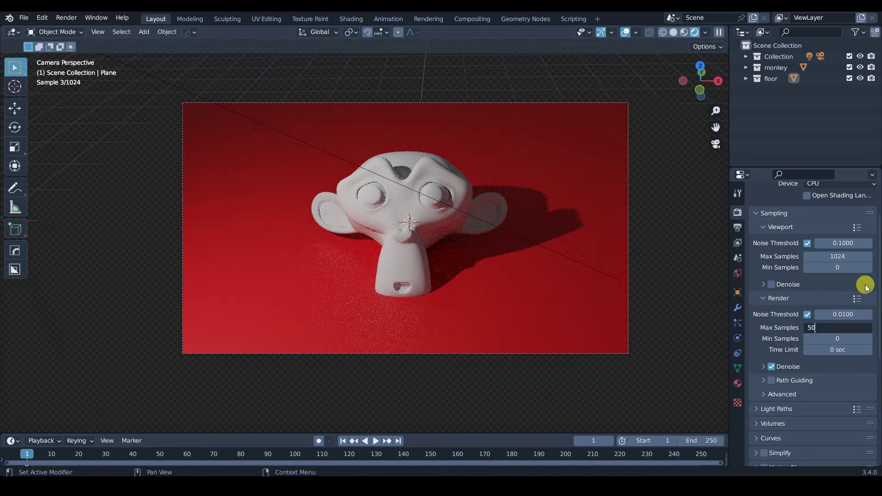
{"action": "key", "text": "Return"}
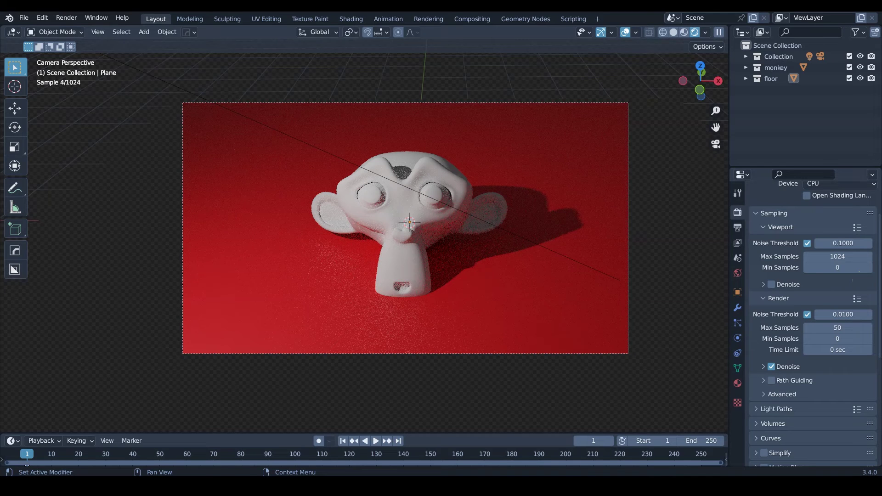
{"action": "left_click", "coordinate": [737, 227]}
{"action": "scroll", "coordinate": [840, 257], "scroll_direction": "up", "scroll_amount": 3}
- Set Resolution % to 50 and rename the view layer to Monkey
{"action": "left_click", "coordinate": [838, 245]}
{"action": "type", "text": "50"}
{"action": "key", "text": "Return"}
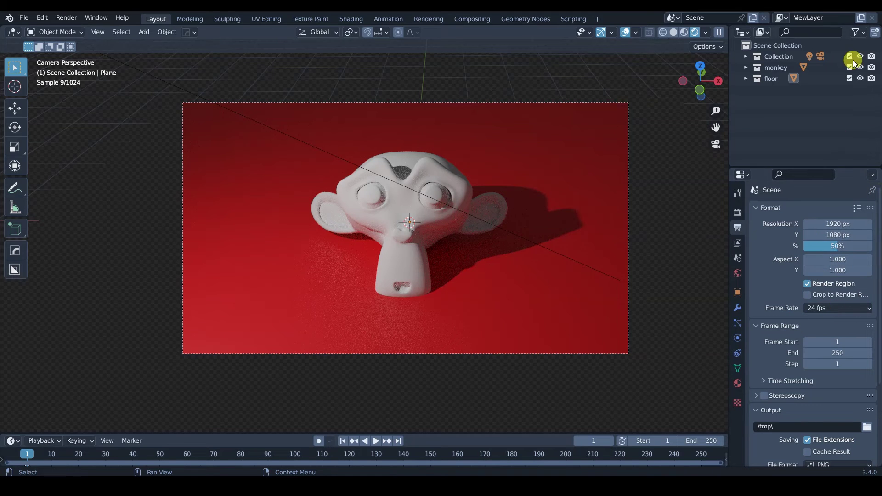
{"action": "left_click", "coordinate": [821, 19]}
{"action": "type", "text": "Monkey"}
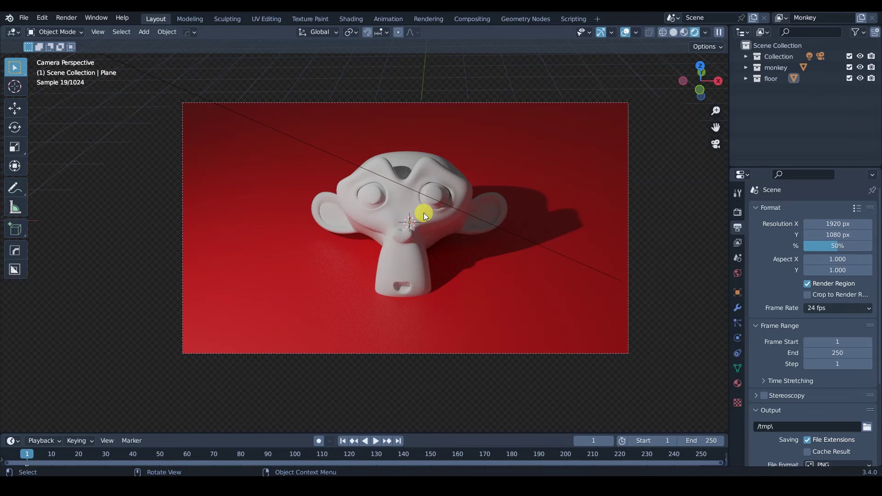
- Select Suzanne, preview in Rendered shading, then return the viewport to Solid shading
{"action": "key", "text": "z"}
{"action": "left_click", "coordinate": [448, 183]}
{"action": "key", "text": "z"}
{"action": "left_click", "coordinate": [455, 167]}
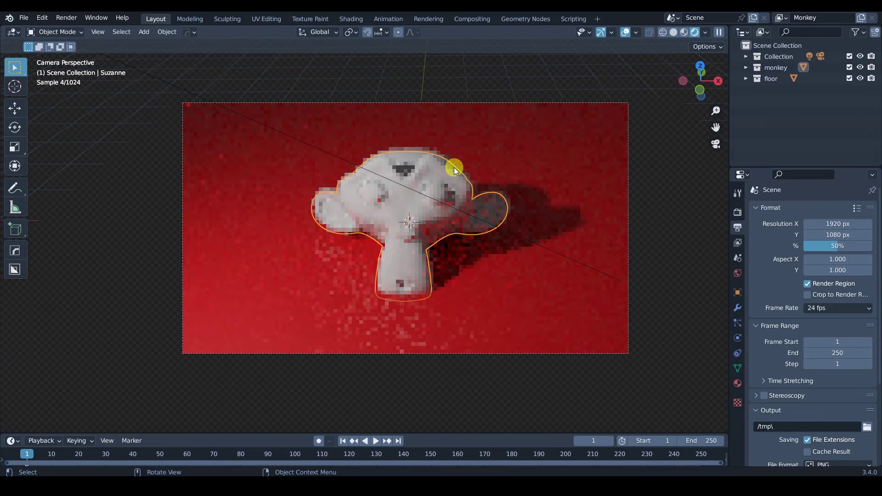
{"action": "key", "text": "alt+a"}
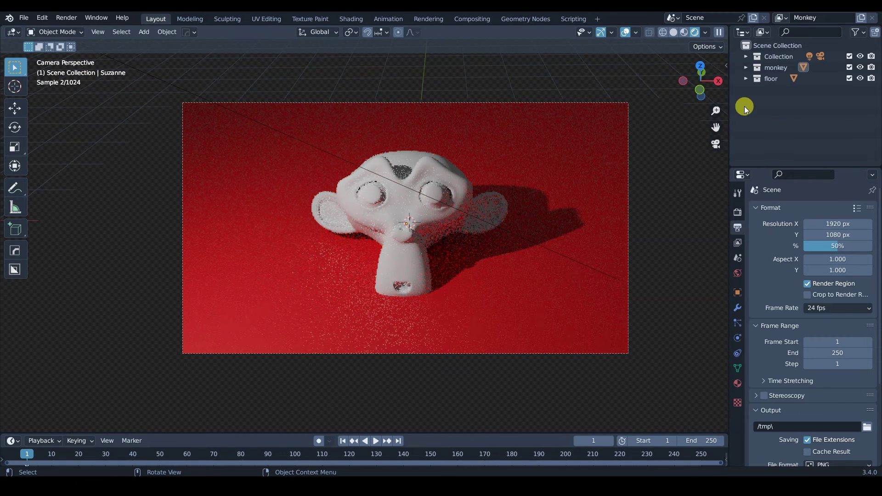
{"action": "key", "text": "z"}
{"action": "left_click", "coordinate": [571, 167]}
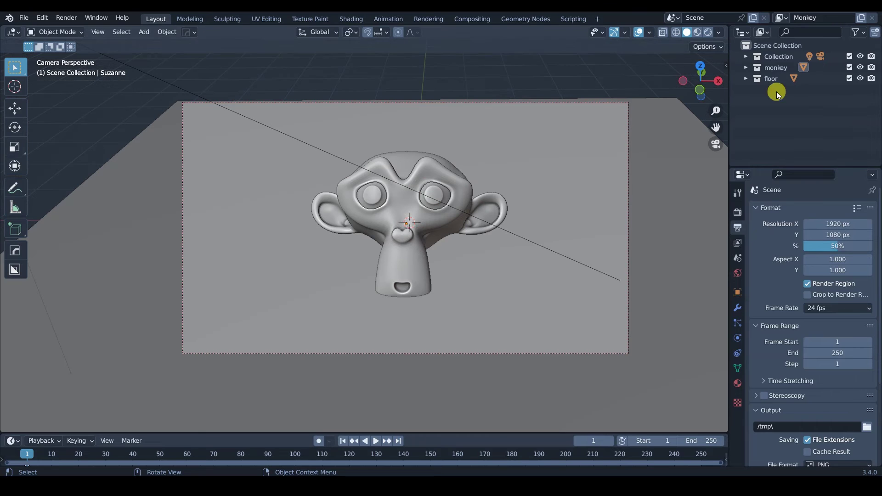
- Enable the Holdout and Indirect Only toggles in the Outliner filter and switch to Rendered shading
{"action": "left_click", "coordinate": [857, 33]}
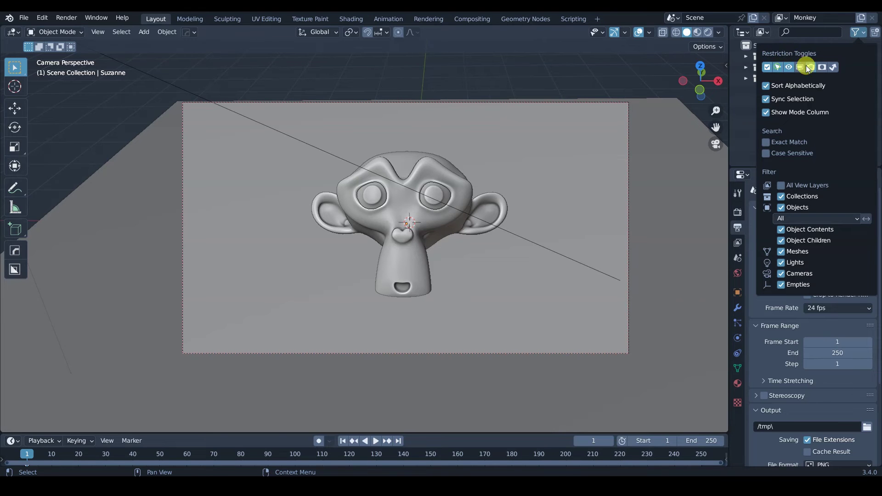
{"action": "left_click", "coordinate": [832, 69]}
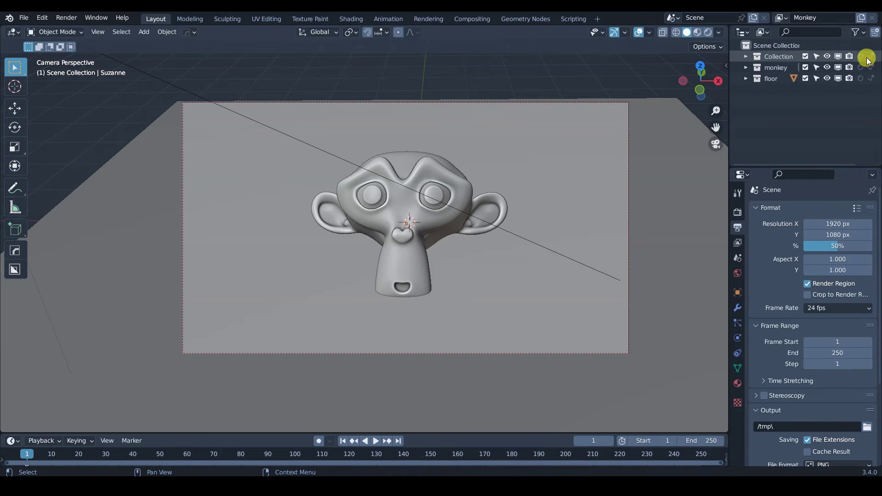
{"action": "key", "text": "z"}
{"action": "left_click", "coordinate": [466, 164]}
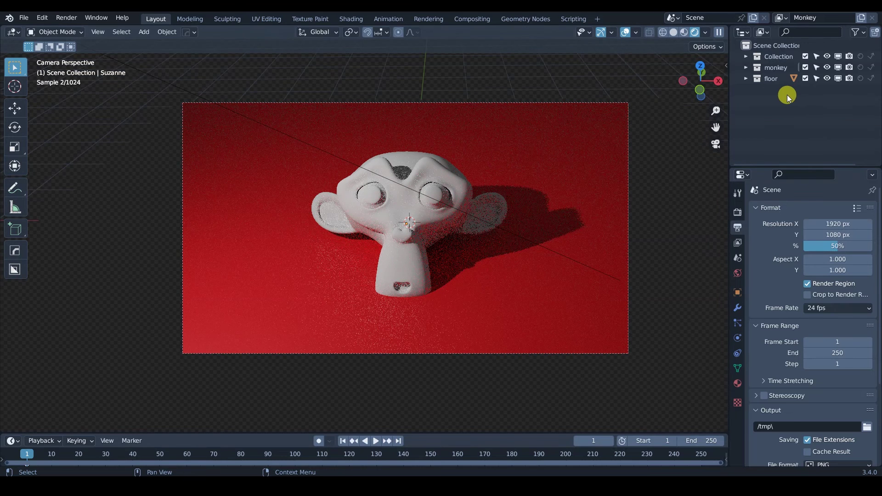
- Test Holdout and Indirect Only on the floor collection, then return to Solid shading
{"action": "left_click", "coordinate": [860, 79]}
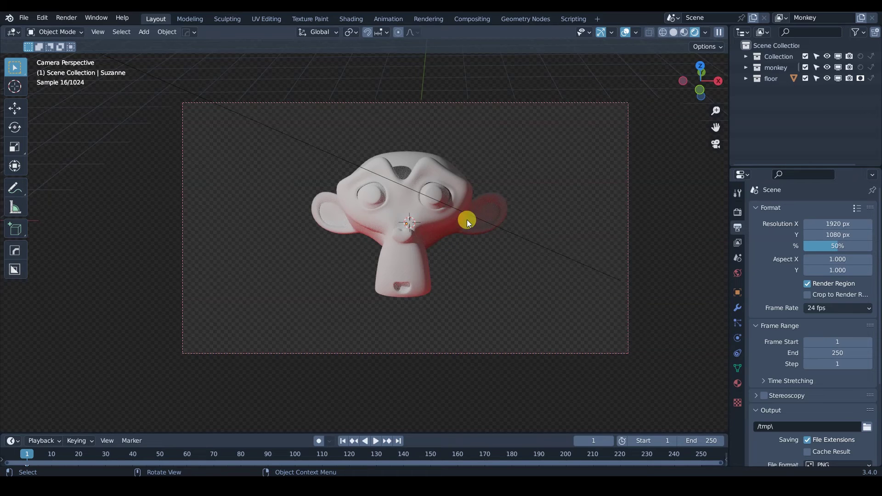
{"action": "left_click", "coordinate": [860, 78]}
{"action": "left_click", "coordinate": [872, 78]}
{"action": "left_click", "coordinate": [869, 79]}
{"action": "key", "text": "z"}
- Return to the camera view in Rendered shading and mask the floor out as holdout
{"action": "middle_click_drag", "start_coordinate": [455, 266], "coordinate": [397, 276]}
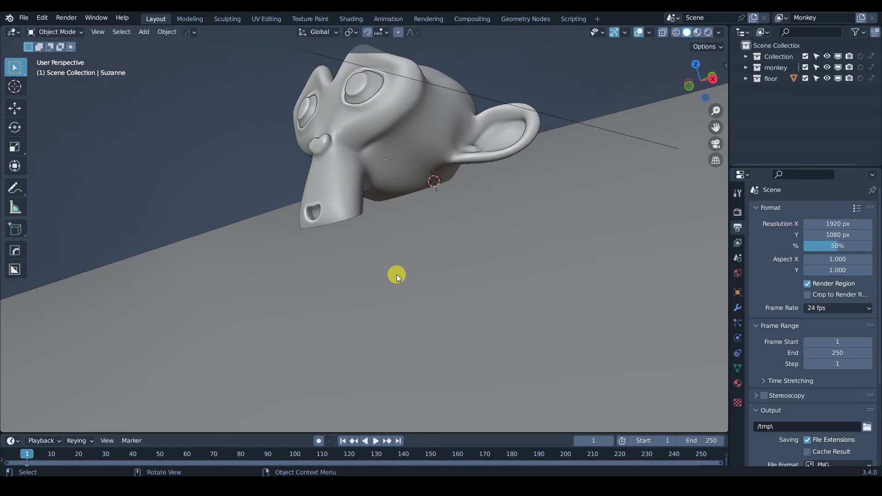
{"action": "key", "text": "KP_0"}
{"action": "key", "text": "z"}
{"action": "left_click", "coordinate": [406, 203]}
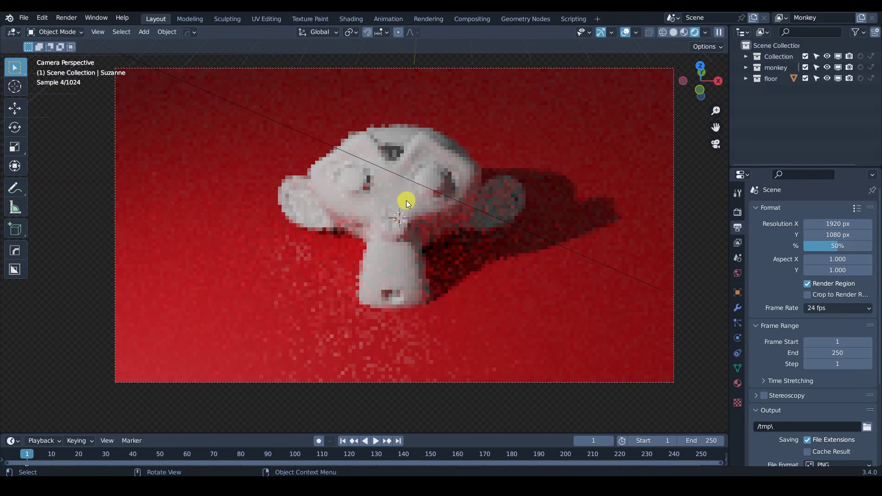
{"action": "scroll", "coordinate": [397, 316], "scroll_direction": "up", "scroll_amount": 2}
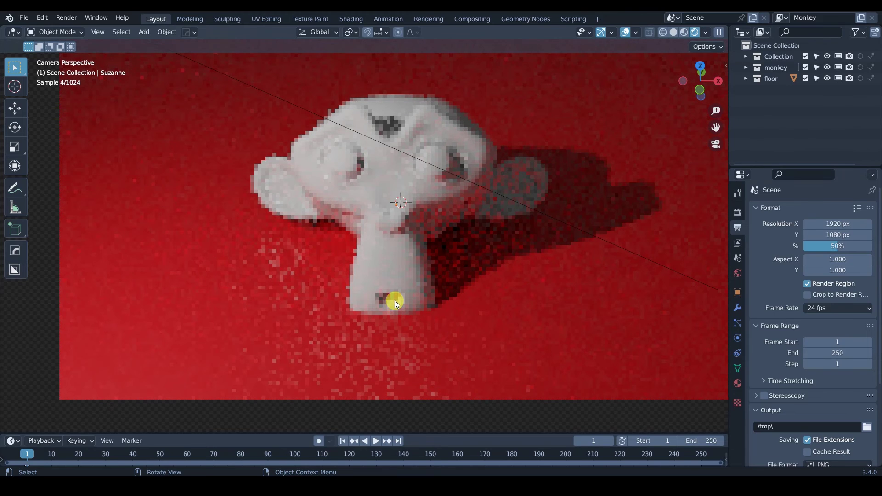
{"action": "left_click", "coordinate": [860, 78]}
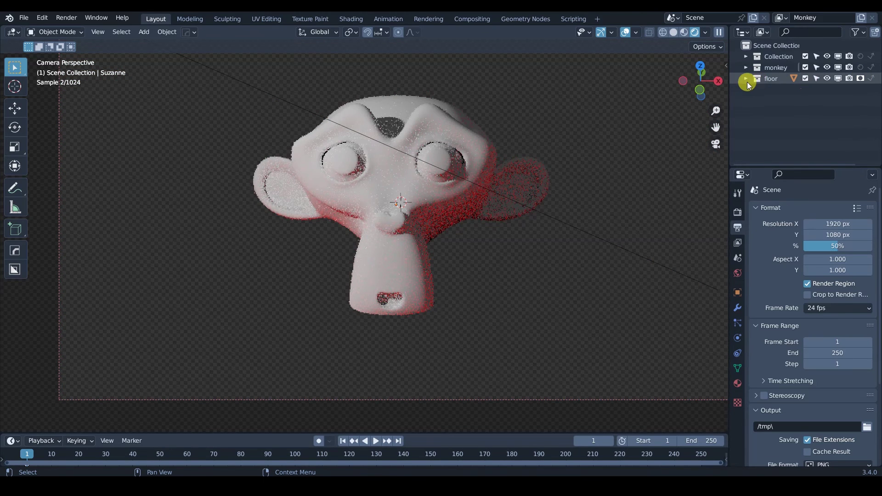
{"action": "scroll", "coordinate": [407, 347], "scroll_direction": "up", "scroll_amount": 3}
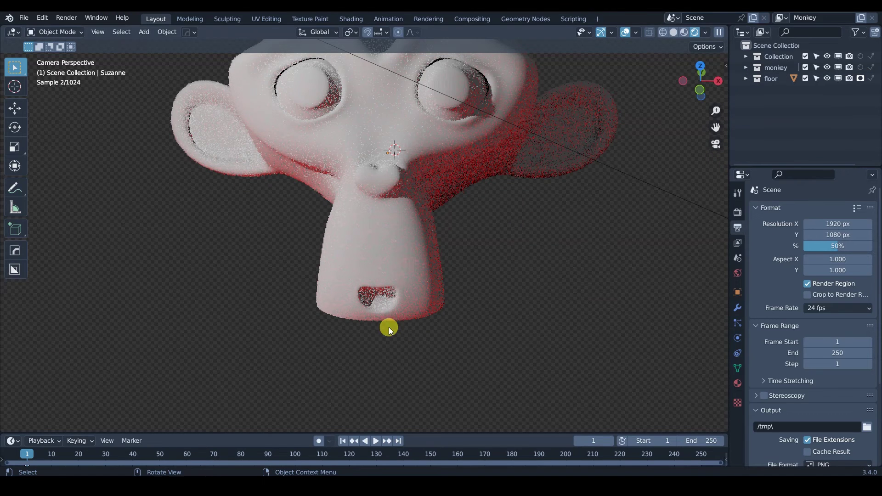
- Sketch and erase a note on Suzanne's chin, then switch the floor from Holdout to Indirect Only
{"action": "mouse_move", "coordinate": [315, 306]}
{"action": "left_mouse_down"}
{"action": "mouse_move", "coordinate": [351, 319]}
{"action": "mouse_move", "coordinate": [426, 317]}
{"action": "mouse_move", "coordinate": [447, 305]}
{"action": "mouse_move", "coordinate": [350, 320]}
{"action": "mouse_move", "coordinate": [314, 308]}
{"action": "mouse_move", "coordinate": [446, 307]}
{"action": "left_mouse_up"}
{"action": "mouse_move", "coordinate": [449, 308]}
{"action": "right_mouse_down"}
{"action": "mouse_move", "coordinate": [324, 311]}
{"action": "mouse_move", "coordinate": [289, 308]}
{"action": "right_mouse_up"}
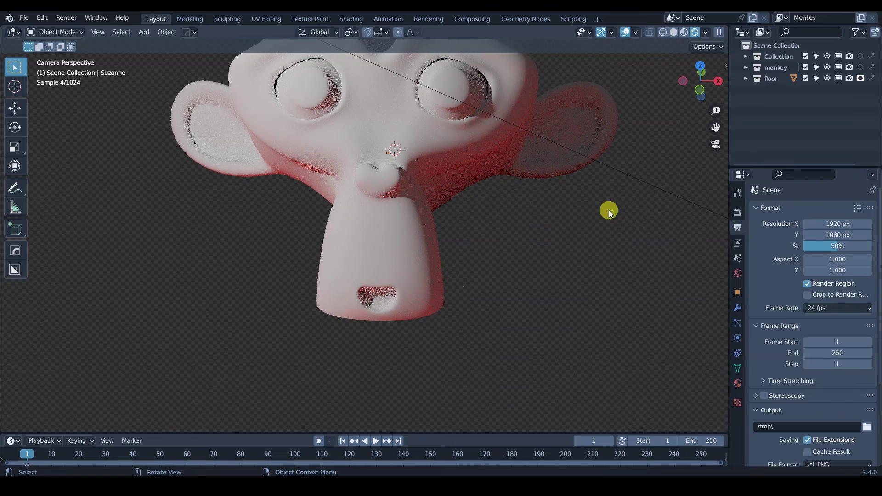
{"action": "left_click", "coordinate": [860, 78]}
{"action": "left_click", "coordinate": [871, 78]}
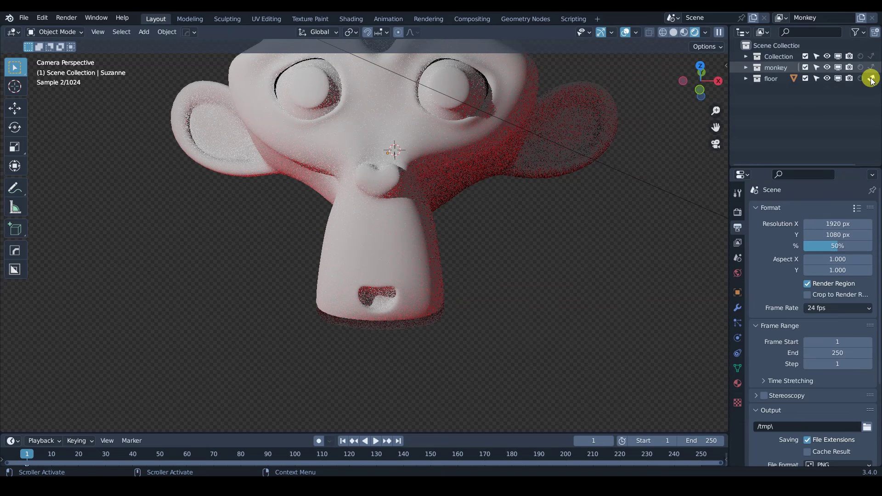
{"action": "scroll", "coordinate": [437, 365], "scroll_direction": "up", "scroll_amount": 5}
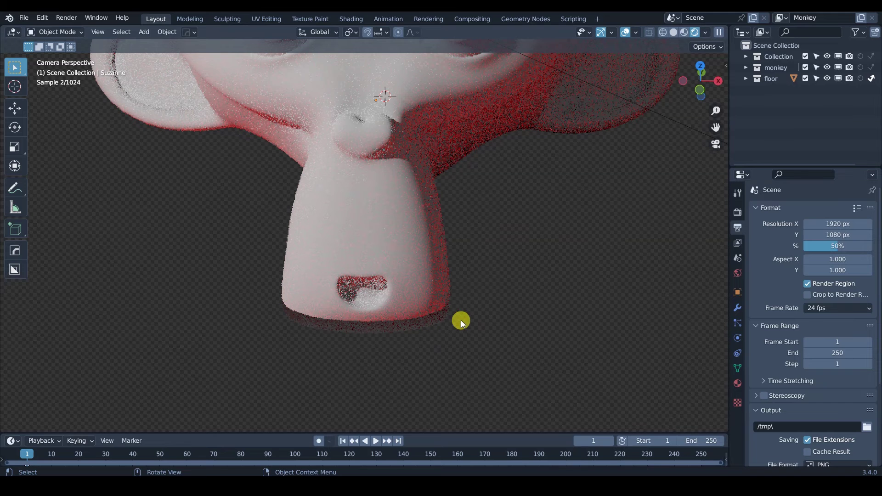
- Lower Suzanne along Z so her chin sinks into the floor
{"action": "mouse_move", "coordinate": [448, 306]}
{"action": "left_mouse_down"}
{"action": "mouse_move", "coordinate": [446, 316]}
{"action": "mouse_move", "coordinate": [411, 322]}
{"action": "mouse_move", "coordinate": [279, 302]}
{"action": "mouse_move", "coordinate": [326, 317]}
{"action": "mouse_move", "coordinate": [437, 285]}
{"action": "left_mouse_up"}
{"action": "left_click", "coordinate": [435, 250]}
{"action": "key", "text": "g"}
{"action": "key", "text": "z"}
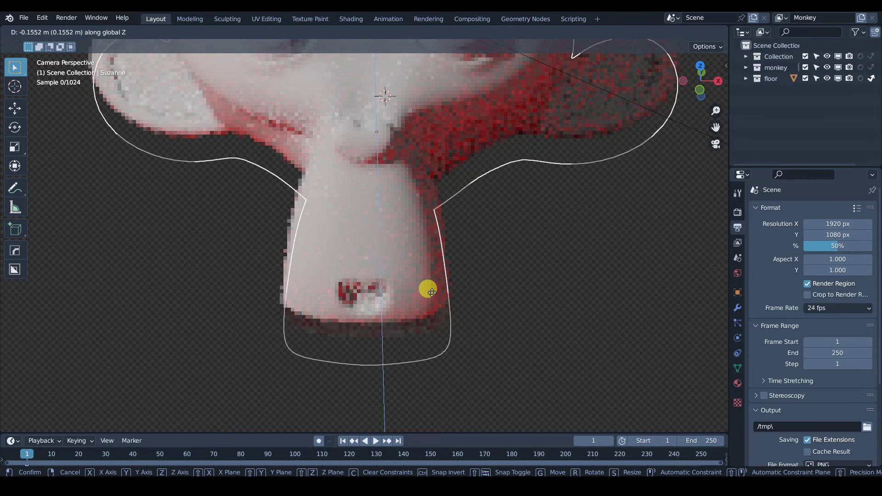
{"action": "left_click", "coordinate": [439, 305]}
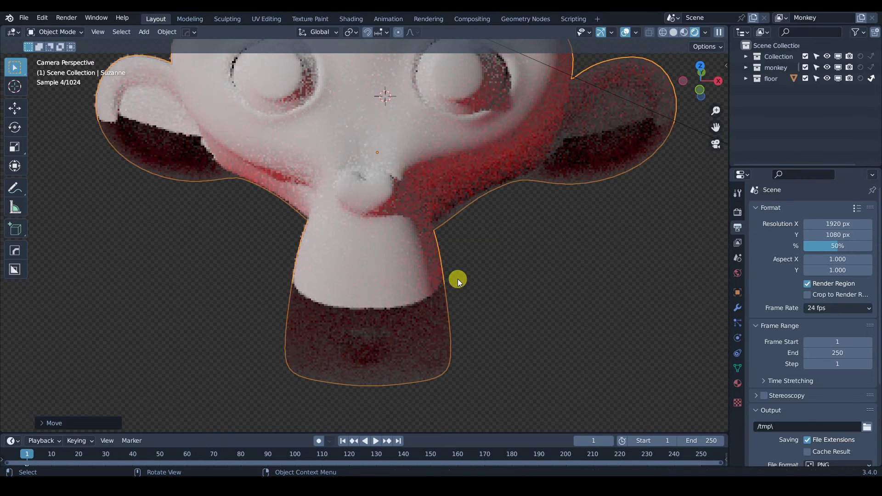
{"action": "scroll", "coordinate": [450, 257], "scroll_direction": "down", "scroll_amount": 6}
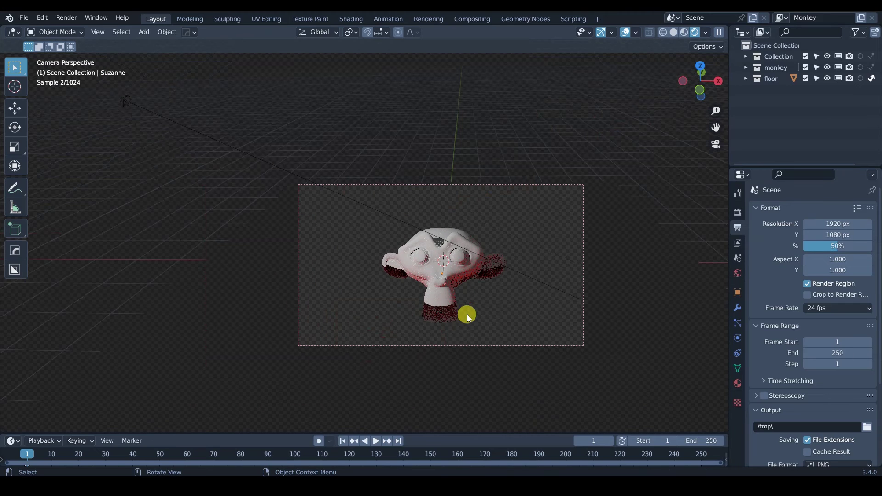
{"action": "scroll", "coordinate": [460, 307], "scroll_direction": "up", "scroll_amount": 2}
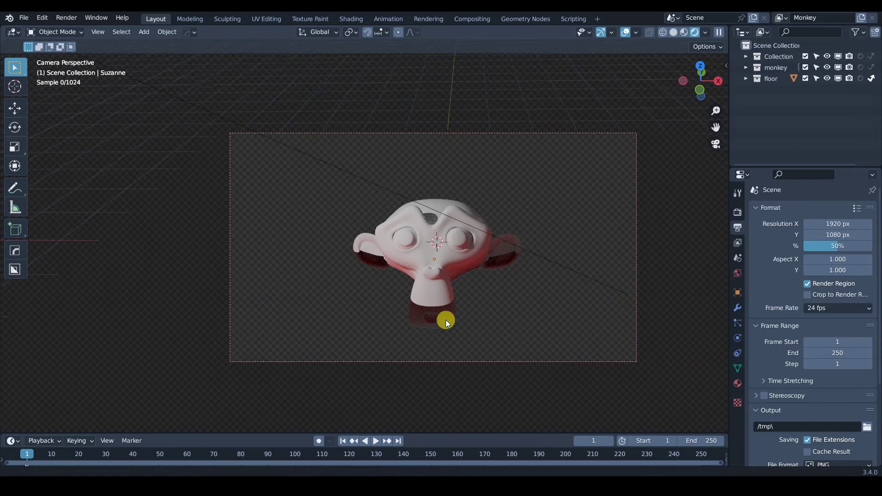
{"action": "scroll", "coordinate": [447, 324], "scroll_direction": "up", "scroll_amount": 1}
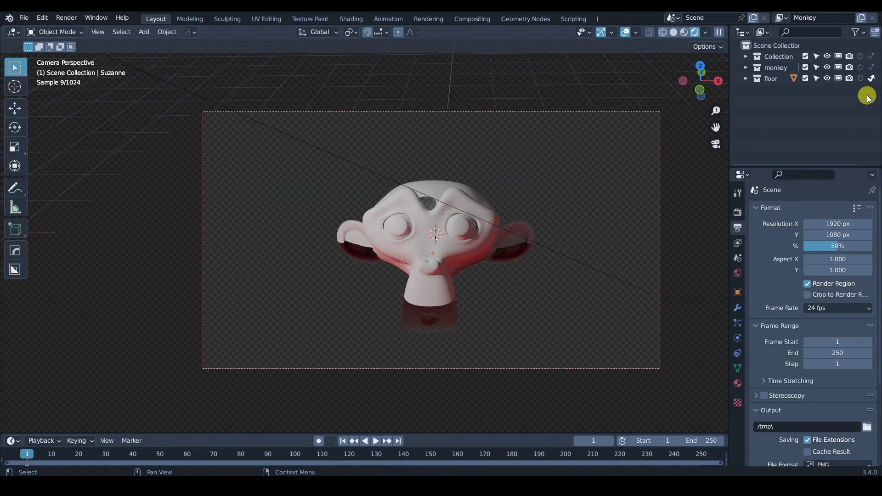
- Toggle the floor collection's Holdout off and back on
{"action": "left_click", "coordinate": [862, 79]}
{"action": "left_click", "coordinate": [861, 79]}
{"action": "left_click", "coordinate": [861, 79]}
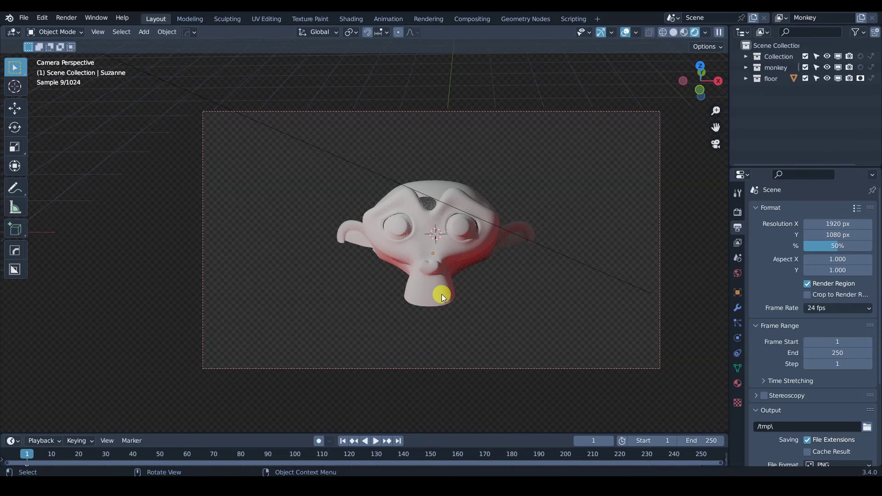
- Select Suzanne and raise her above the floor along Z
{"action": "key", "text": "z"}
{"action": "left_click", "coordinate": [436, 278]}
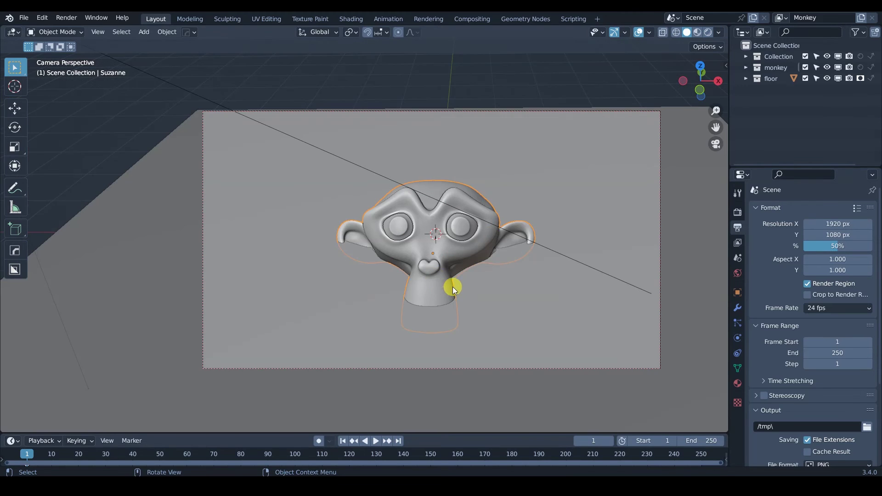
{"action": "middle_click_drag", "start_coordinate": [455, 288], "coordinate": [405, 263]}
{"action": "middle_click_drag", "start_coordinate": [350, 258], "coordinate": [354, 274]}
{"action": "key", "text": "g"}
{"action": "key", "text": "z"}
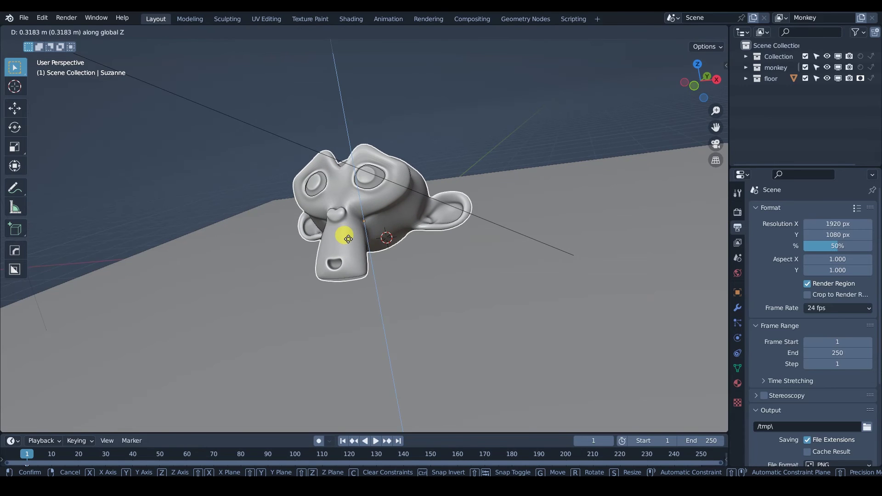
{"action": "left_click", "coordinate": [354, 260]}
- Adjust Suzanne's height once more along Z and return to the camera view
{"action": "key", "text": "KP_0"}
{"action": "middle_click_drag", "start_coordinate": [441, 279], "coordinate": [428, 297]}
{"action": "key", "text": "g"}
{"action": "key", "text": "z"}
{"action": "left_click", "coordinate": [377, 238]}
{"action": "key", "text": "KP_0"}
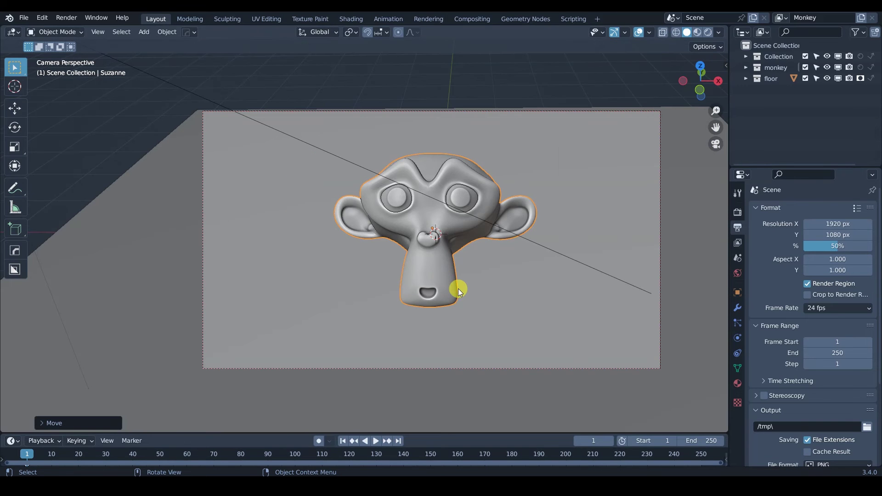
- Check the Rendered preview with the floor's Holdout toggled off and back on
{"action": "key", "text": "z"}
{"action": "left_click", "coordinate": [451, 219]}
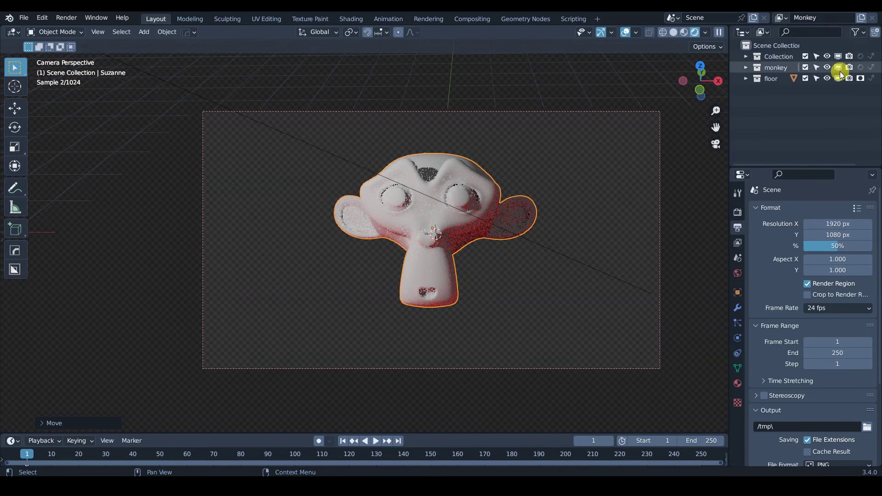
{"action": "left_click", "coordinate": [859, 80]}
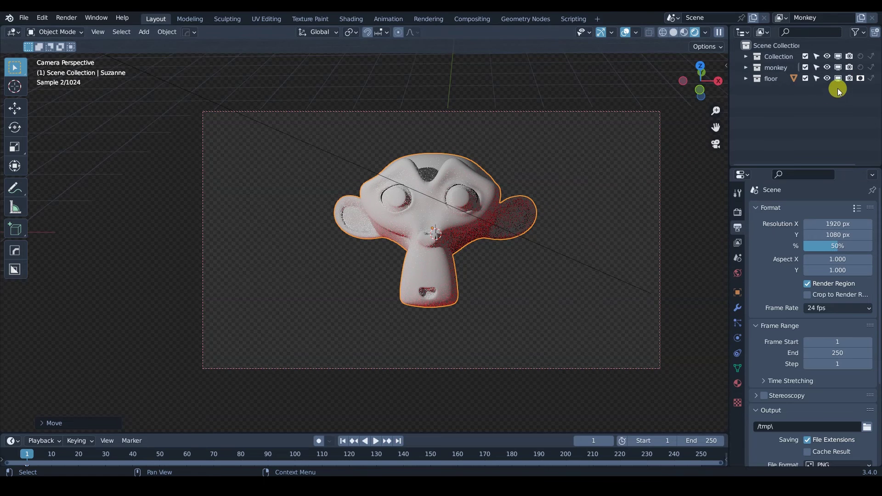
{"action": "left_click", "coordinate": [503, 228]}
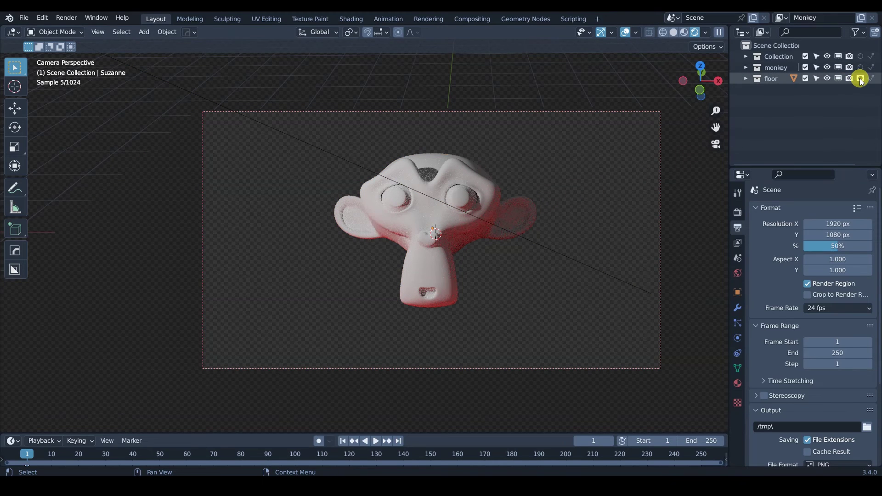
{"action": "left_click", "coordinate": [860, 78]}
{"action": "left_click", "coordinate": [860, 78]}
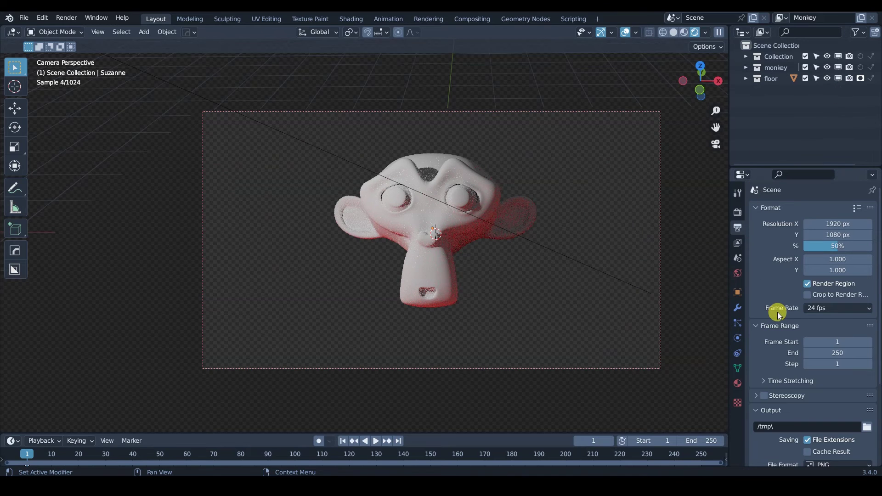
- Return to Solid shading and bring up the render engine settings
{"action": "key", "text": "z"}
{"action": "left_click", "coordinate": [621, 264]}
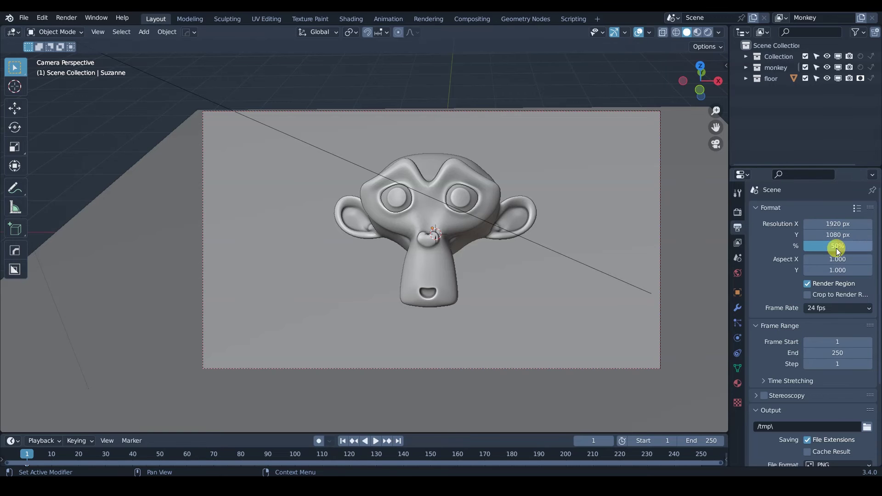
{"action": "left_click", "coordinate": [741, 214]}
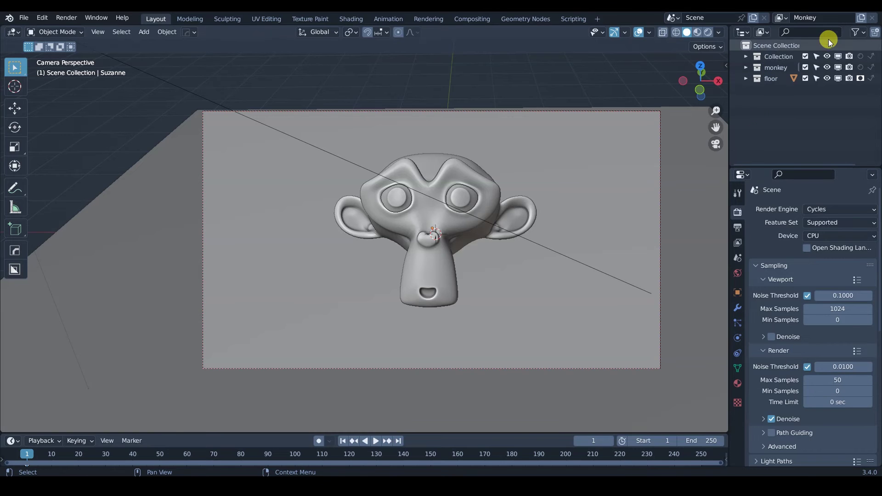
- Add a new view layer beside Monkey and start typing its name, Floor
{"action": "left_click", "coordinate": [861, 18]}
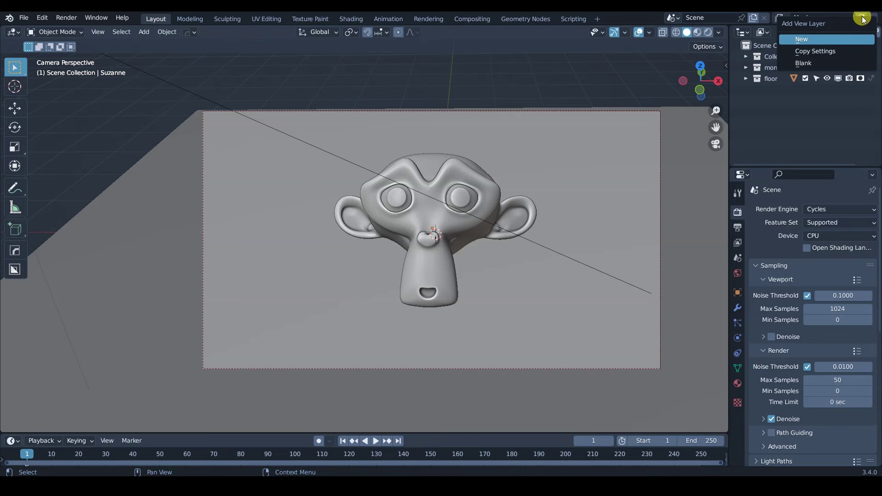
{"action": "left_click", "coordinate": [862, 18]}
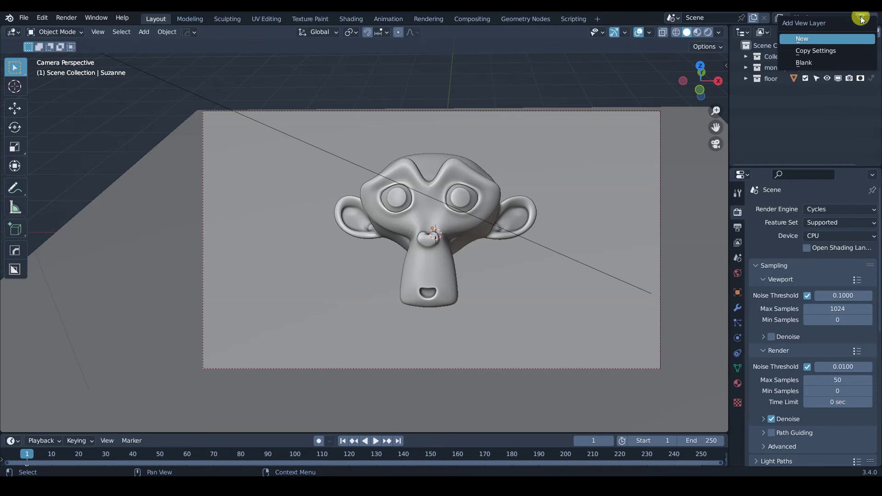
{"action": "left_click", "coordinate": [821, 61]}
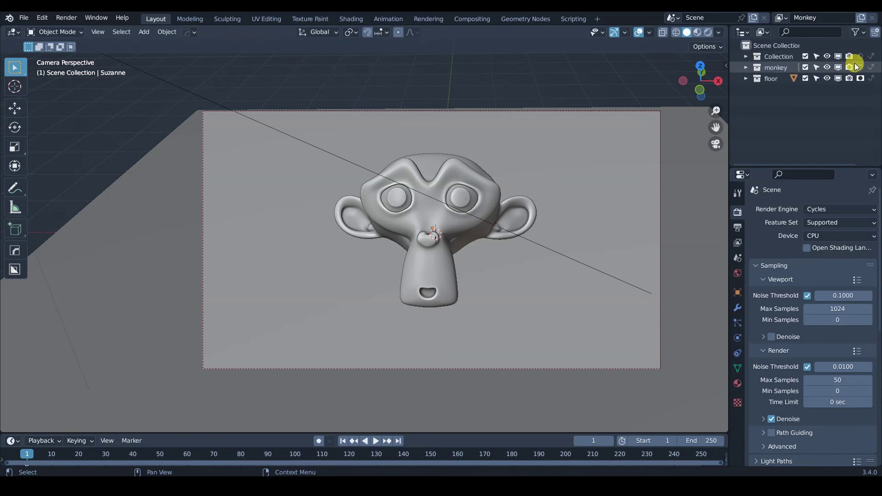
{"action": "left_click", "coordinate": [856, 32]}
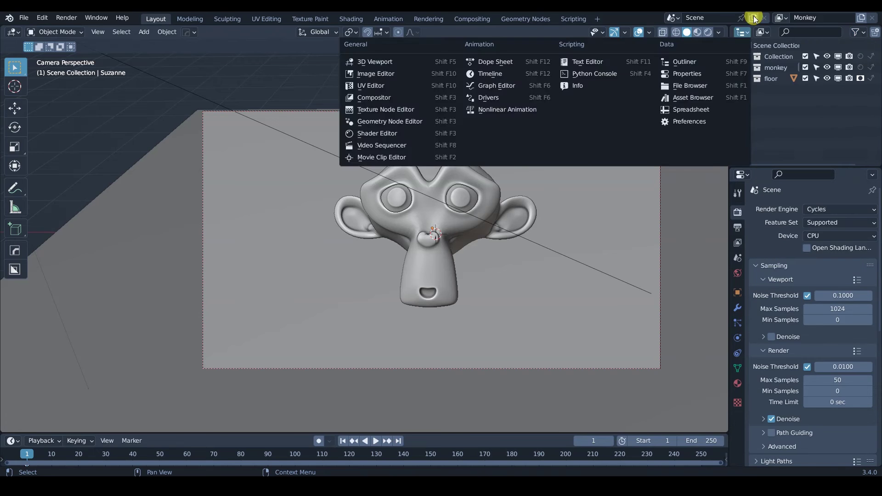
{"action": "left_click", "coordinate": [861, 18]}
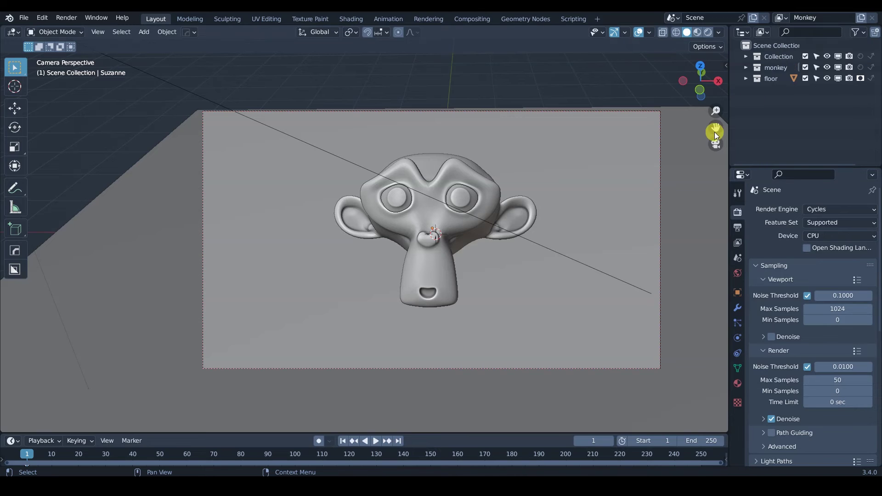
{"action": "left_click", "coordinate": [863, 18]}
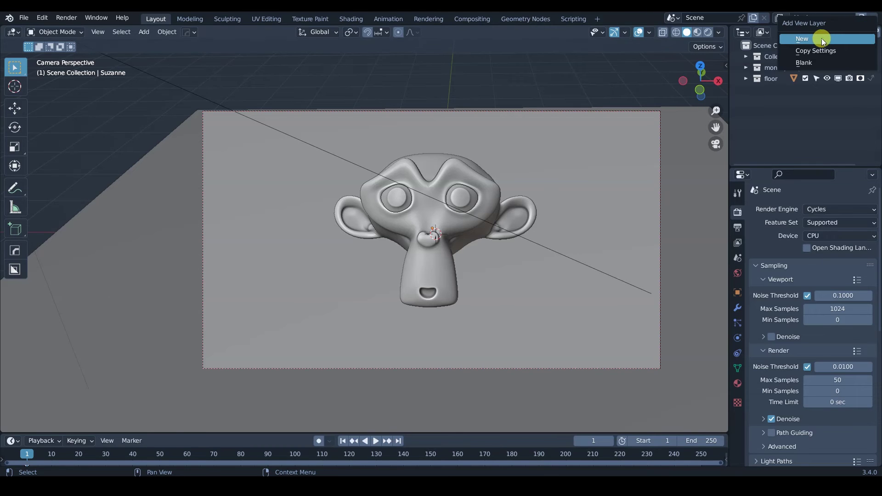
{"action": "left_click", "coordinate": [820, 39]}
{"action": "left_click", "coordinate": [823, 17]}
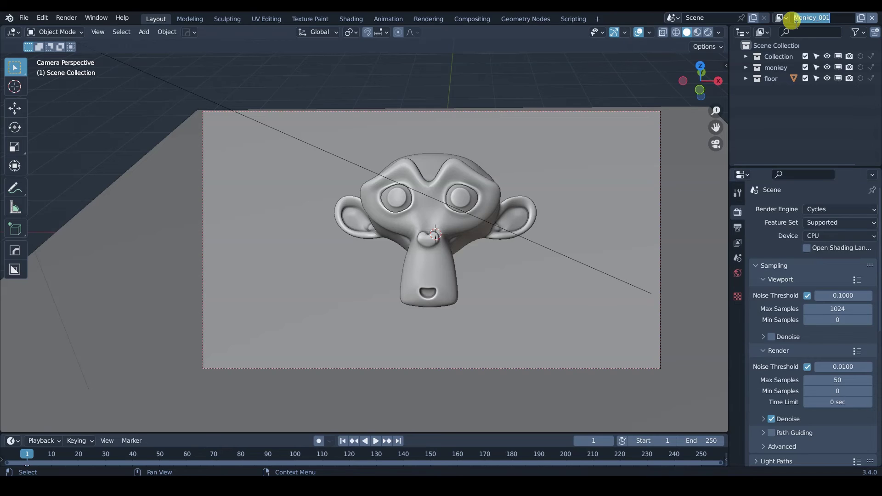
{"action": "type", "text": "Floor"}
- Confirm the Floor layer name and delete Suzanne from it
{"action": "key", "text": "Return"}
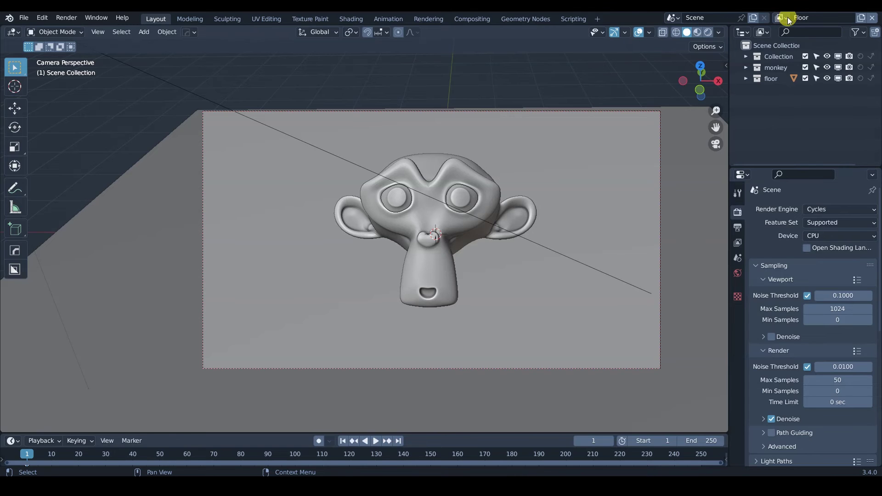
{"action": "left_click", "coordinate": [473, 173]}
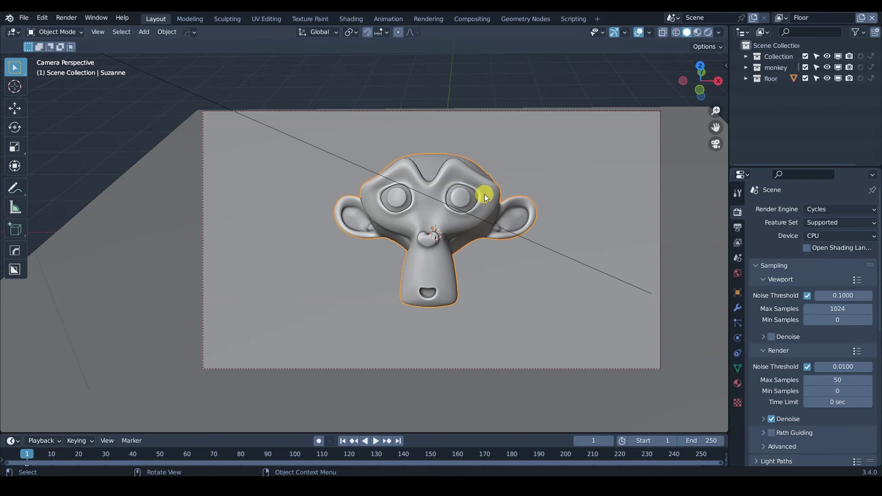
{"action": "key", "text": "x"}
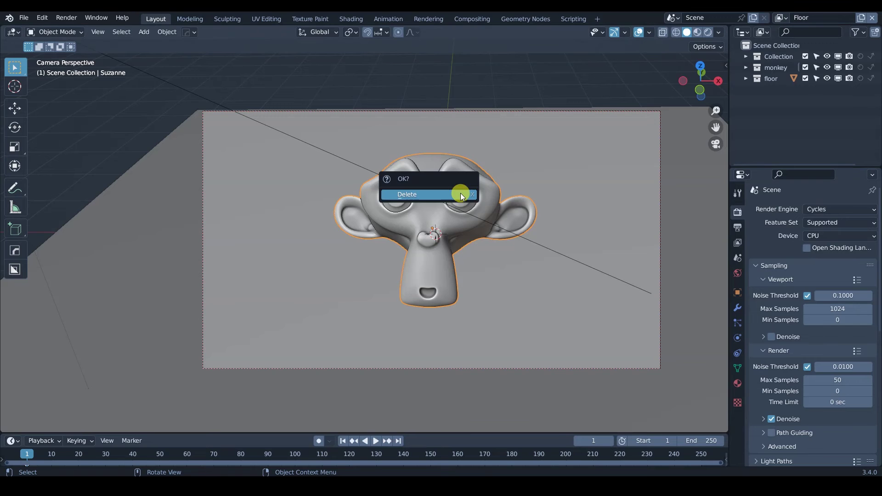
{"action": "left_click", "coordinate": [459, 193]}
- Switch between the Monkey and Floor view layers, ending on Monkey
{"action": "left_click", "coordinate": [782, 18]}
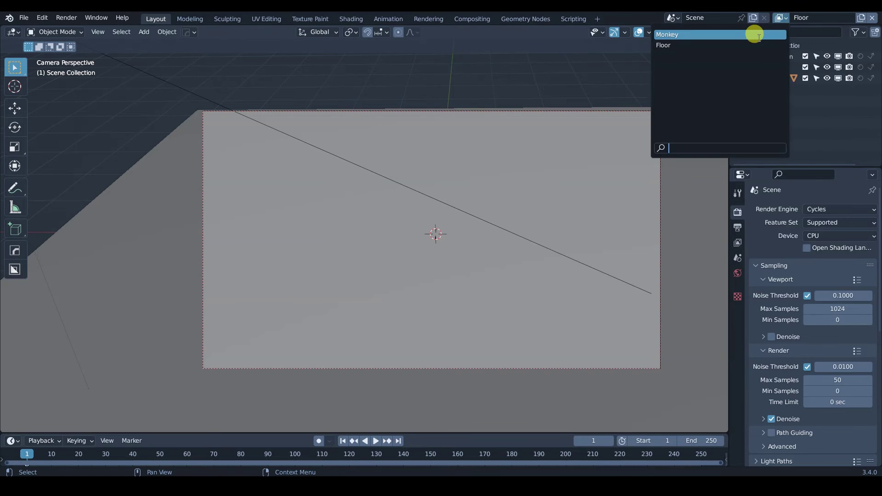
{"action": "left_click", "coordinate": [751, 38]}
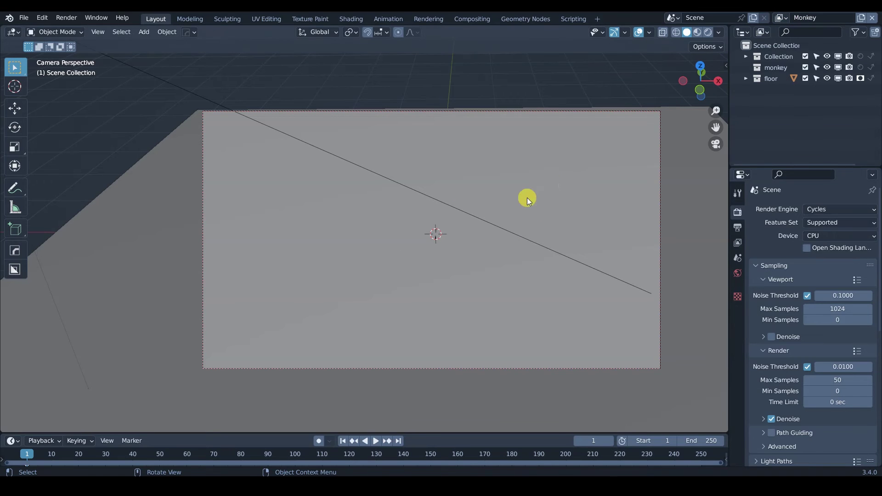
{"action": "middle_click_drag", "start_coordinate": [489, 204], "coordinate": [434, 206], "text": "shift"}
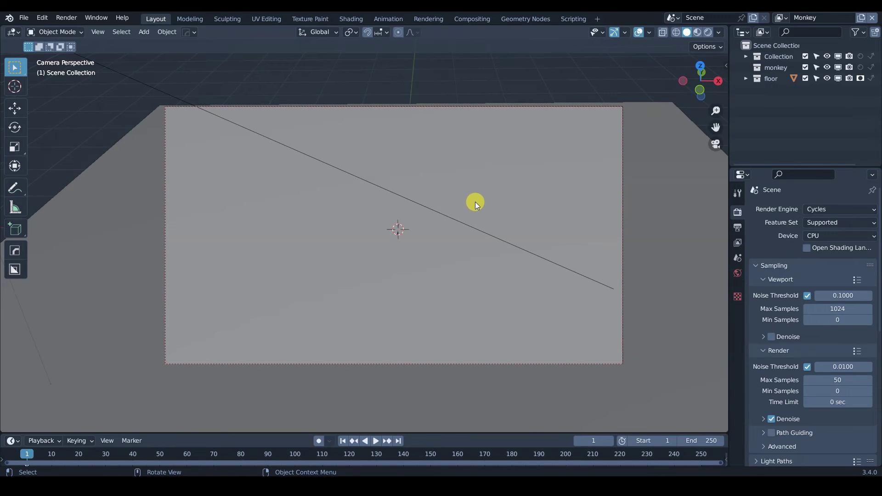
{"action": "left_click", "coordinate": [459, 181]}
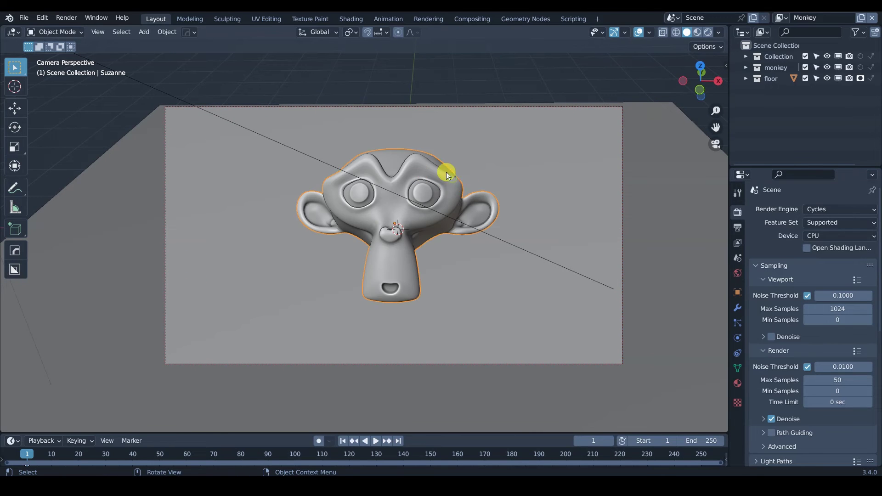
{"action": "left_click", "coordinate": [779, 18]}
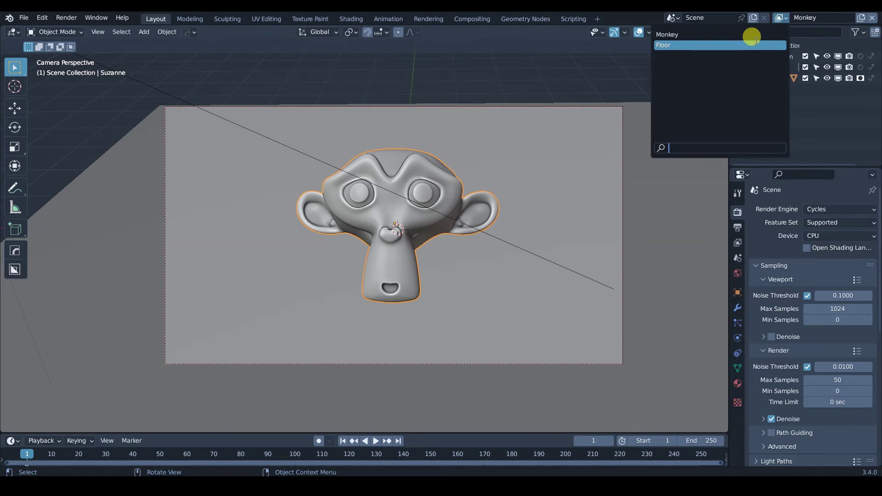
{"action": "left_click", "coordinate": [753, 44]}
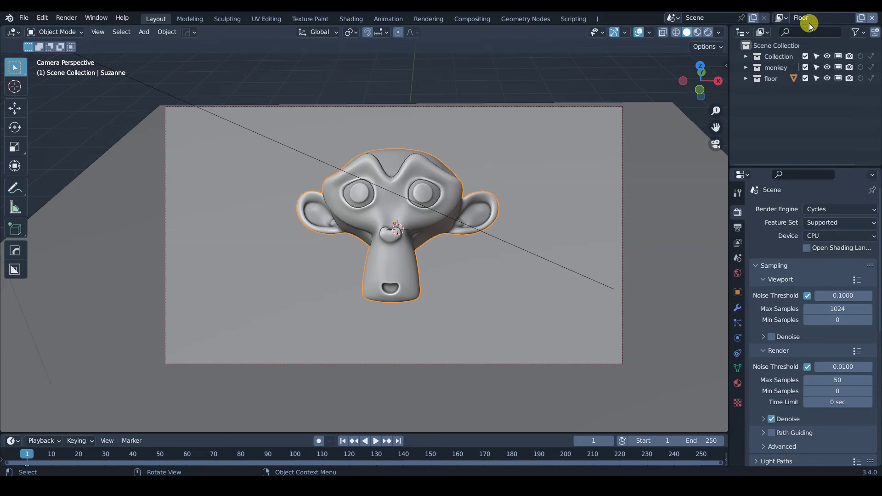
{"action": "left_click", "coordinate": [779, 19]}
{"action": "left_click", "coordinate": [755, 35]}
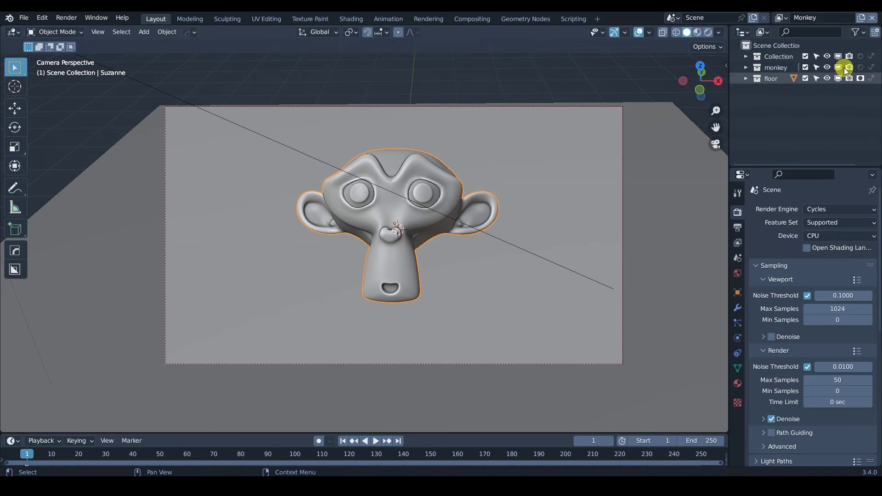
- Enable the Ambient Occlusion pass on the Monkey view layer
{"action": "left_click", "coordinate": [737, 228]}
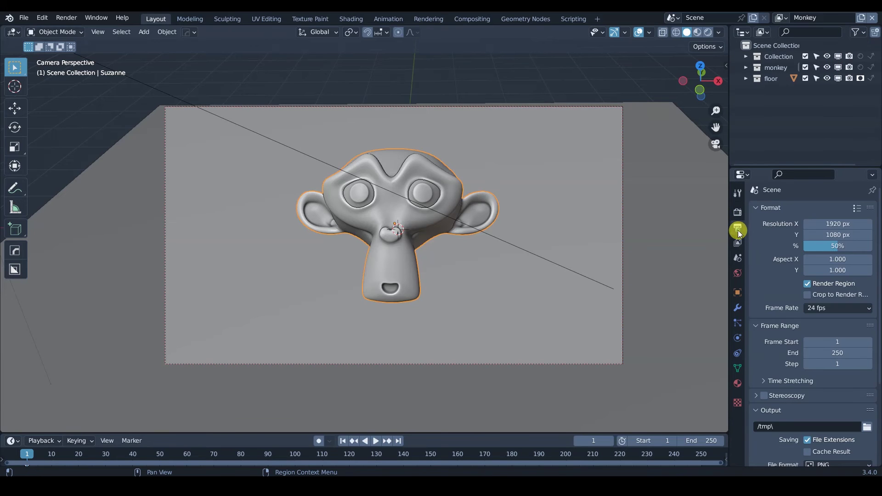
{"action": "left_click", "coordinate": [737, 243]}
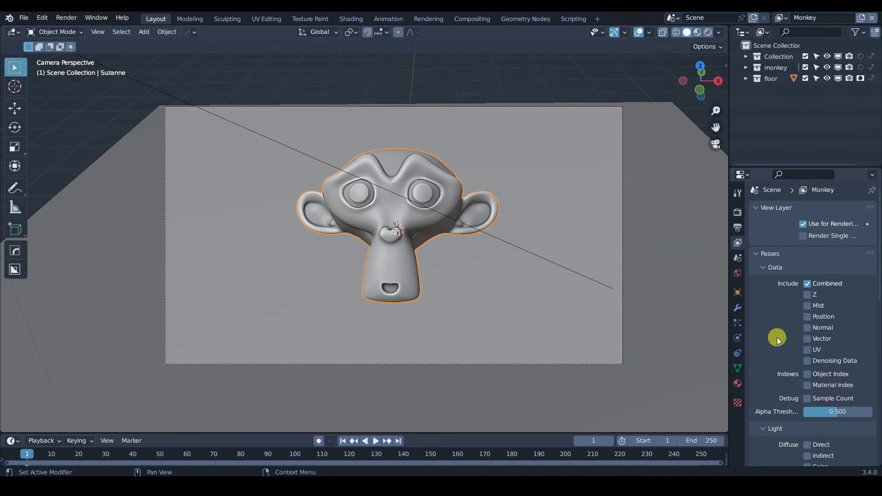
{"action": "scroll", "coordinate": [777, 322], "scroll_direction": "down", "scroll_amount": 2}
{"action": "scroll", "coordinate": [790, 294], "scroll_direction": "down", "scroll_amount": 10}
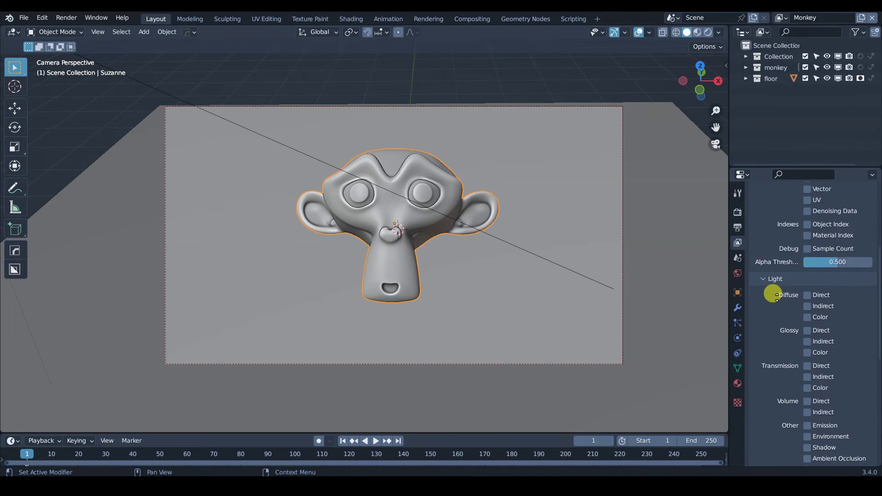
{"action": "left_click", "coordinate": [807, 366]}
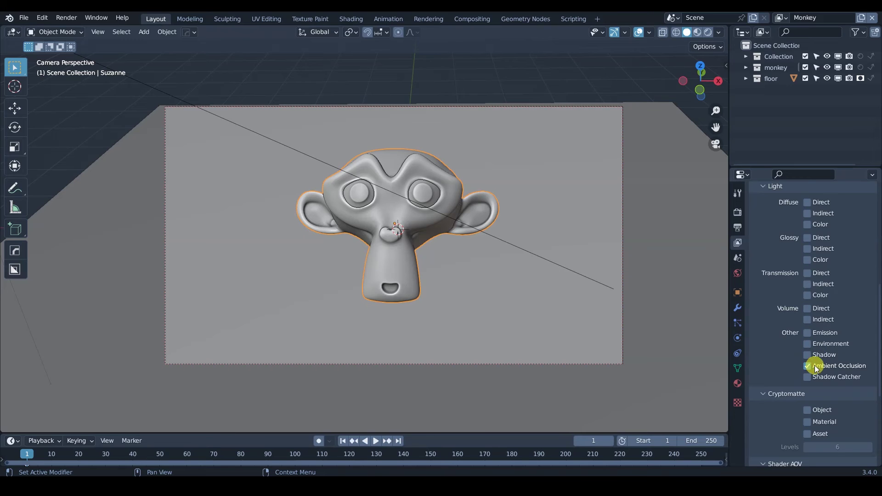
- Switch to the Floor view layer and expand its Override settings
{"action": "left_click", "coordinate": [780, 18]}
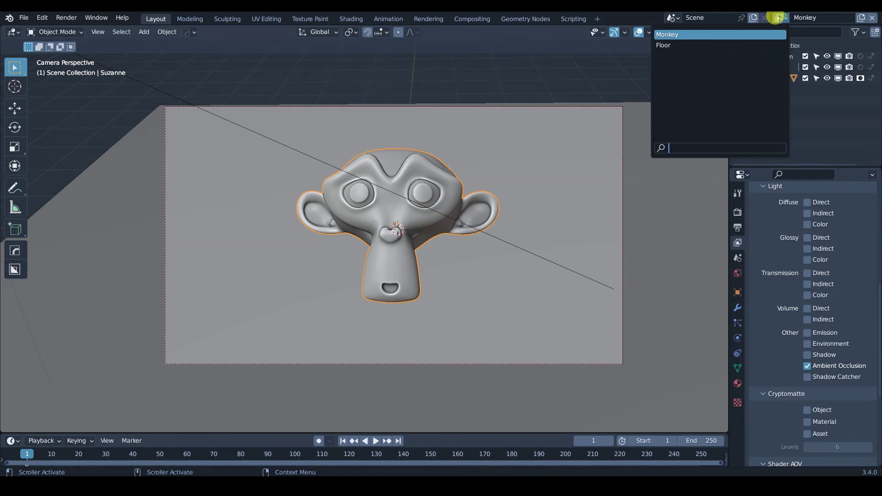
{"action": "left_click", "coordinate": [719, 43]}
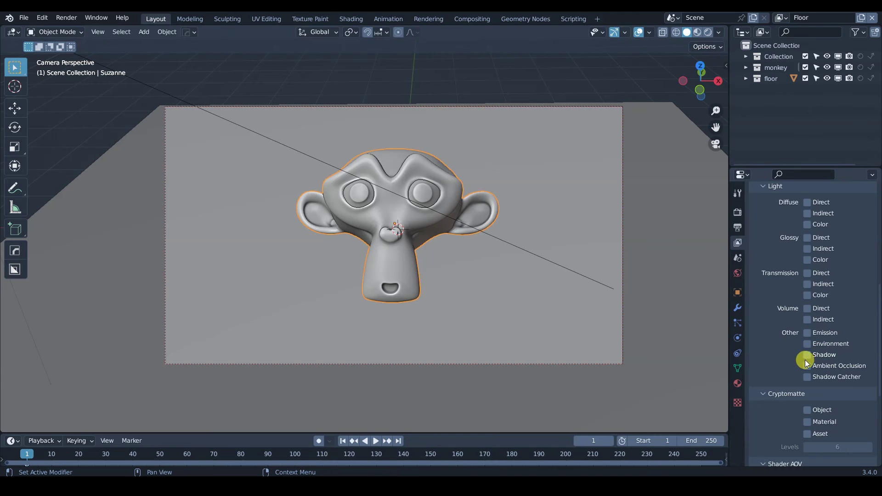
{"action": "scroll", "coordinate": [782, 348], "scroll_direction": "down", "scroll_amount": 8}
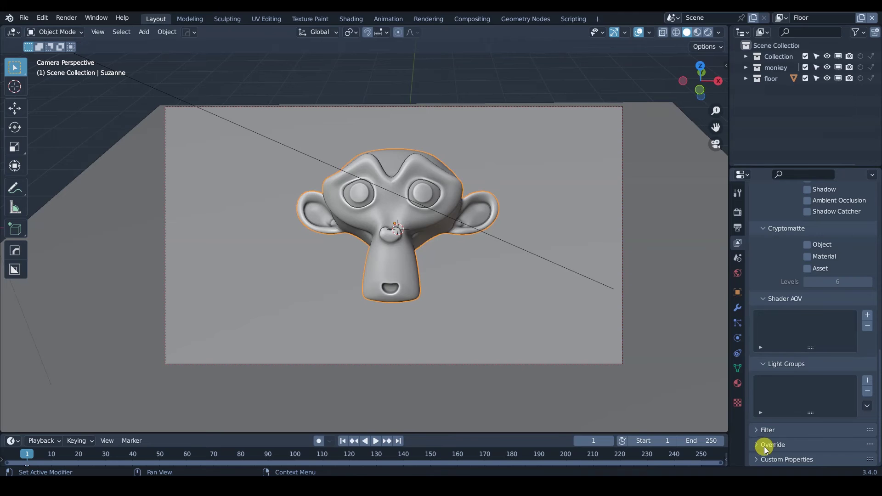
{"action": "left_click", "coordinate": [756, 444]}
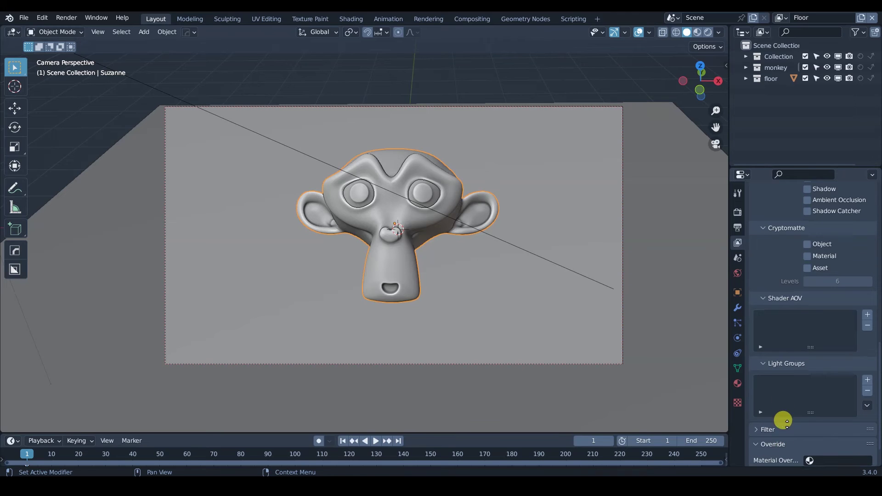
{"action": "scroll", "coordinate": [783, 438], "scroll_direction": "down", "scroll_amount": 2}
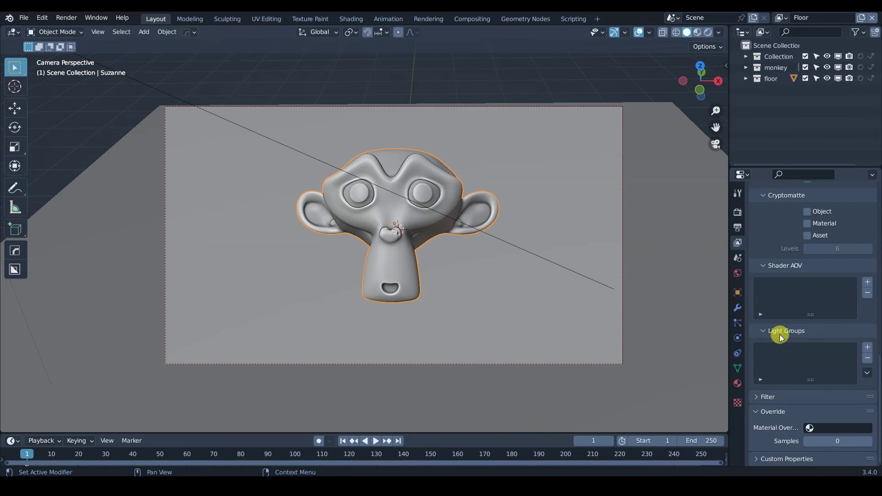
- Select the floor plane and briefly preview Rendered shading before returning to Solid
{"action": "left_click", "coordinate": [609, 194]}
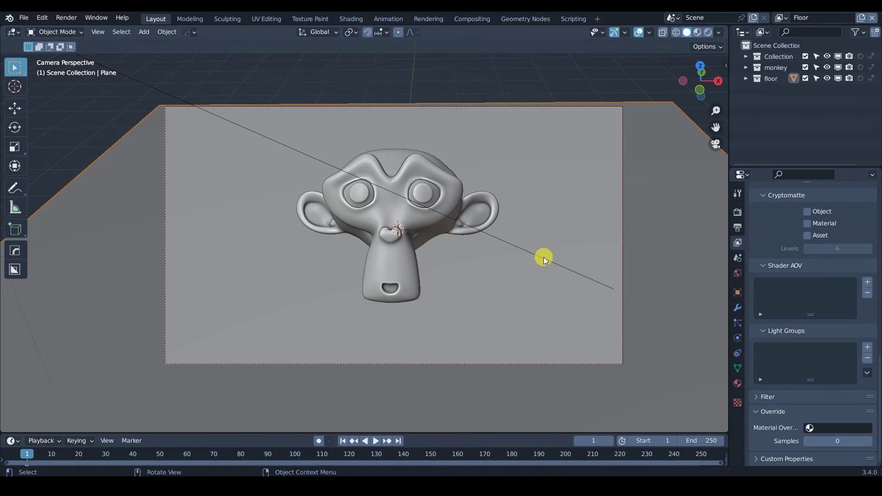
{"action": "key", "text": "z"}
{"action": "left_click", "coordinate": [551, 194]}
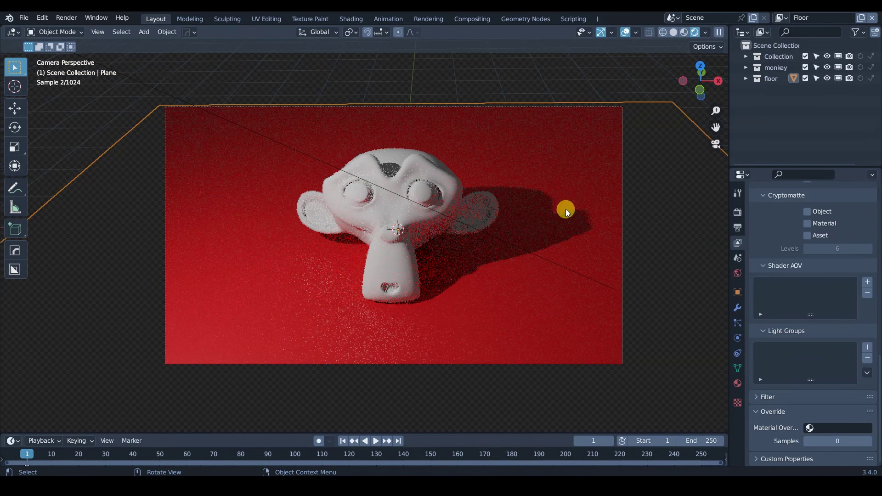
{"action": "key", "text": "z"}
{"action": "left_click", "coordinate": [591, 227]}
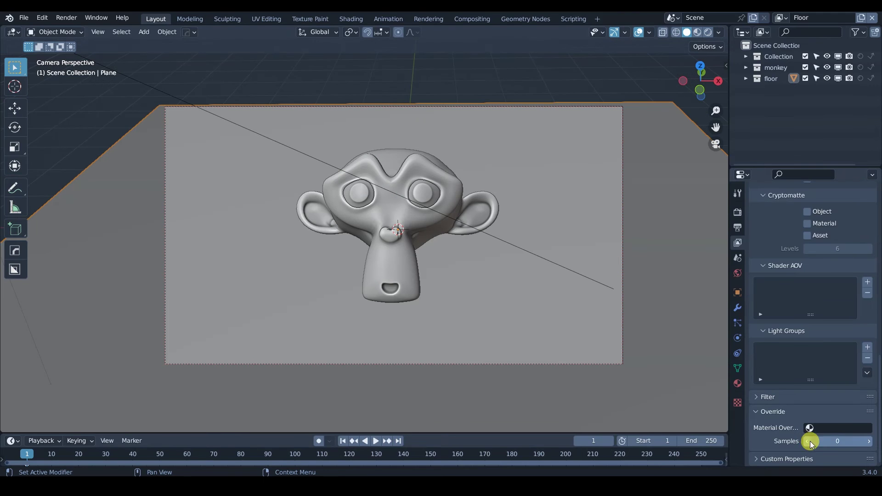
- Set the Floor layer's Samples override to 20
{"action": "left_click", "coordinate": [836, 441]}
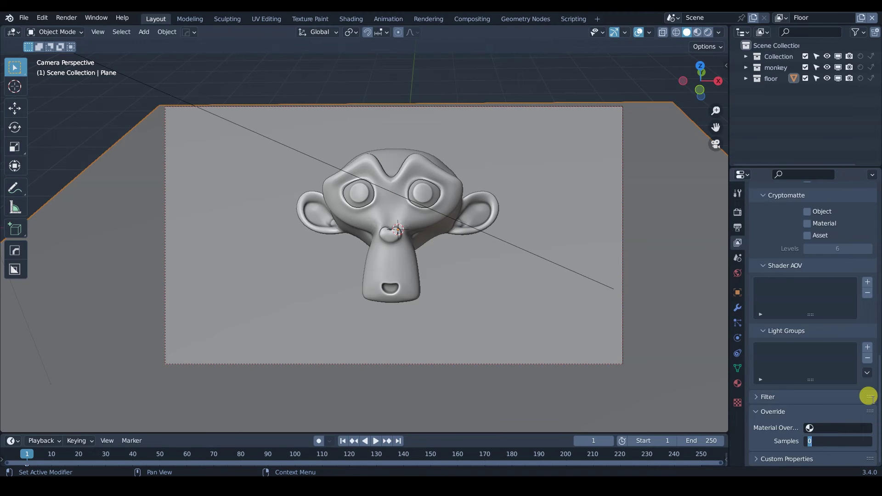
{"action": "type", "text": "20"}
{"action": "key", "text": "Return"}
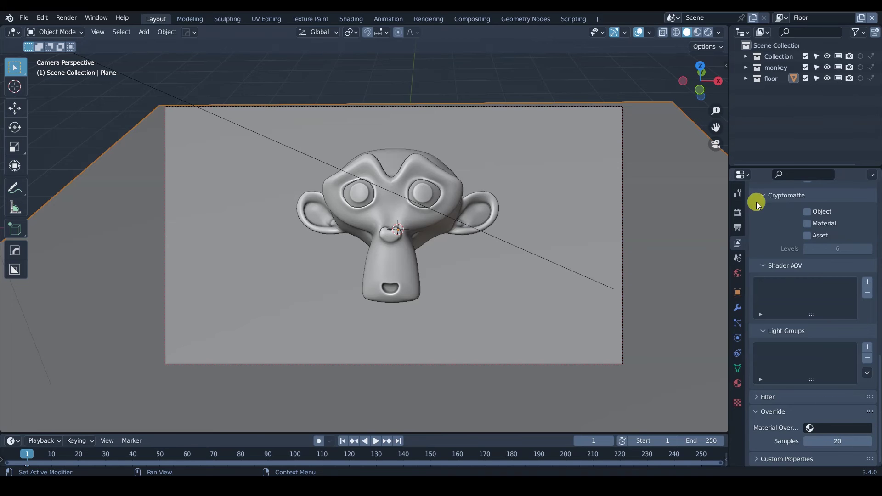
{"action": "left_click", "coordinate": [737, 212]}
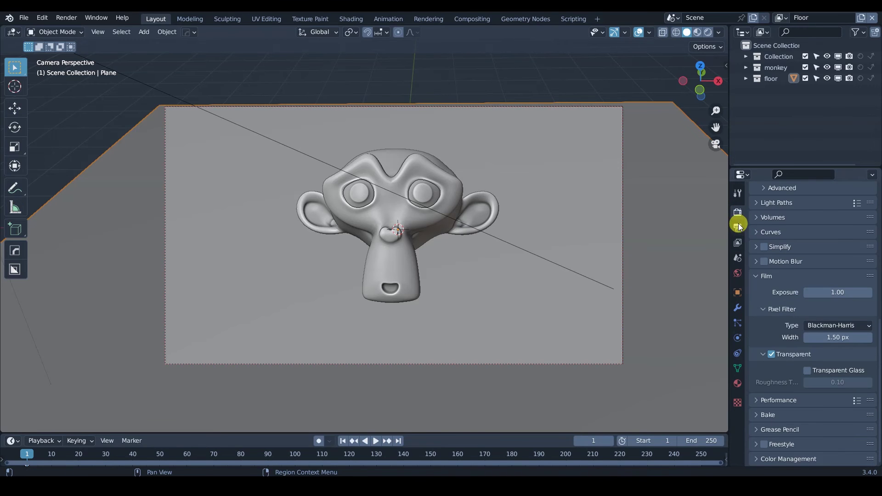
- Open the View Layer properties tab and look over its Passes panel
{"action": "scroll", "coordinate": [785, 360], "scroll_direction": "up", "scroll_amount": 8}
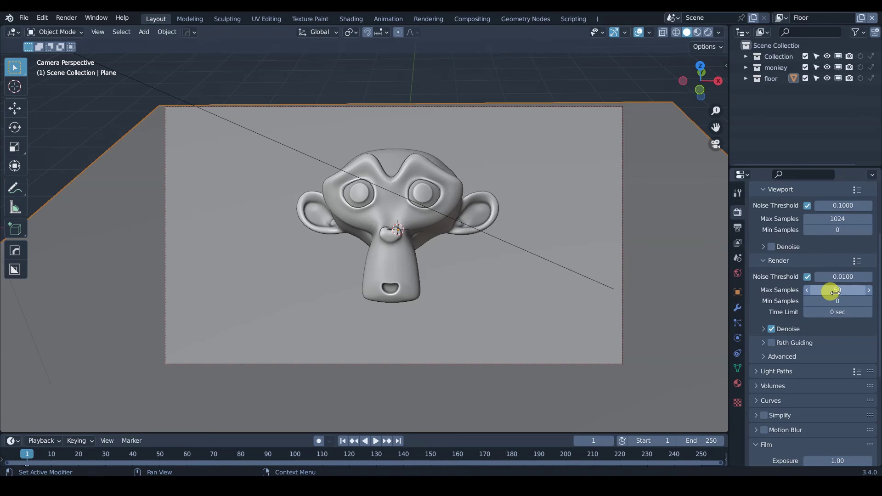
{"action": "left_click", "coordinate": [738, 242]}
{"action": "scroll", "coordinate": [777, 314], "scroll_direction": "down", "scroll_amount": 4}
{"action": "scroll", "coordinate": [779, 349], "scroll_direction": "up", "scroll_amount": 8}
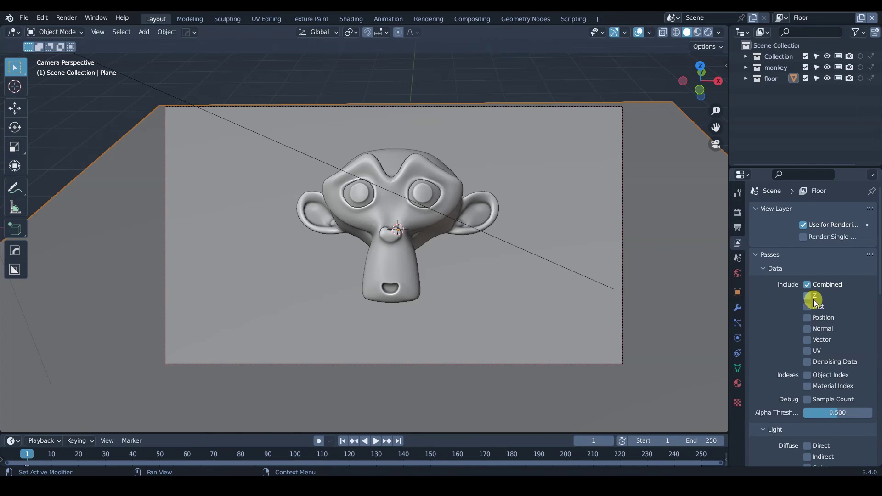
{"action": "middle_click_drag", "start_coordinate": [799, 357], "coordinate": [791, 305]}
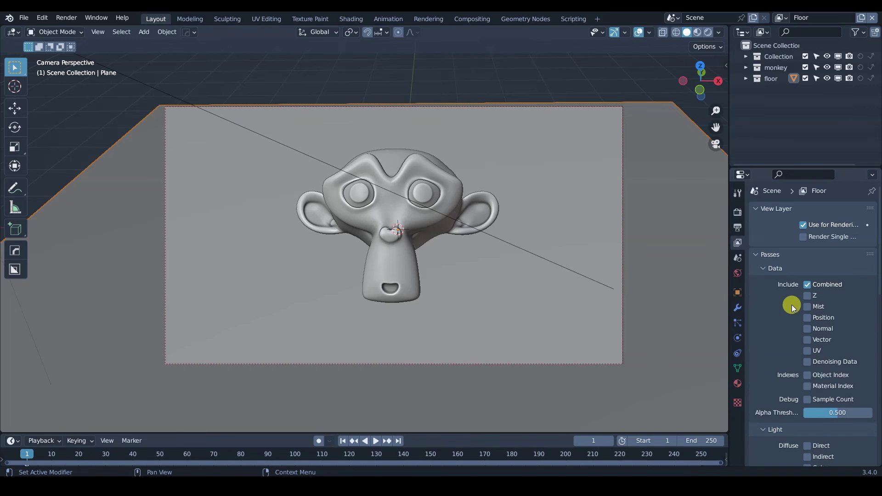
- Switch the active view layer to Monkey and check its Combined and Ambient Occlusion passes
{"action": "left_click", "coordinate": [780, 17]}
{"action": "left_click", "coordinate": [724, 35]}
{"action": "scroll", "coordinate": [786, 235], "scroll_direction": "down", "scroll_amount": 5}
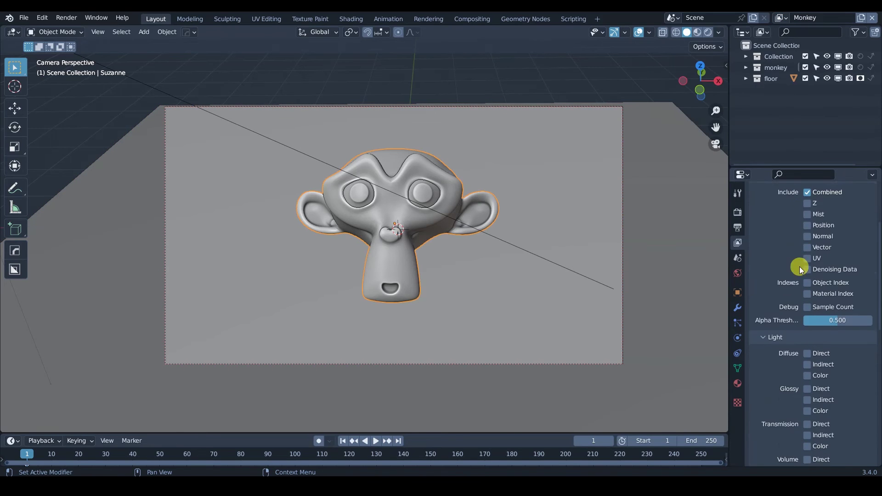
{"action": "scroll", "coordinate": [803, 387], "scroll_direction": "down", "scroll_amount": 8}
{"action": "scroll", "coordinate": [799, 322], "scroll_direction": "up", "scroll_amount": 4}
{"action": "scroll", "coordinate": [791, 268], "scroll_direction": "up", "scroll_amount": 8}
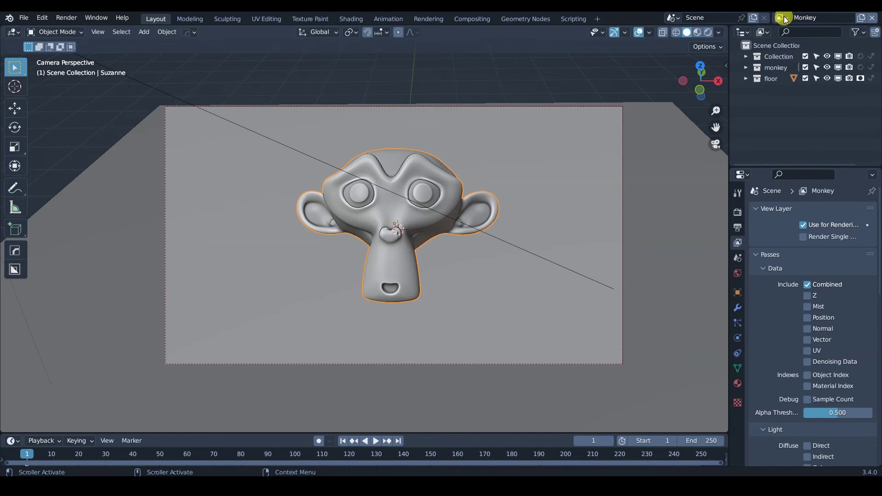
- Make the floor collection a holdout in the Monkey view layer, checked in rendered preview
{"action": "key", "text": "z"}
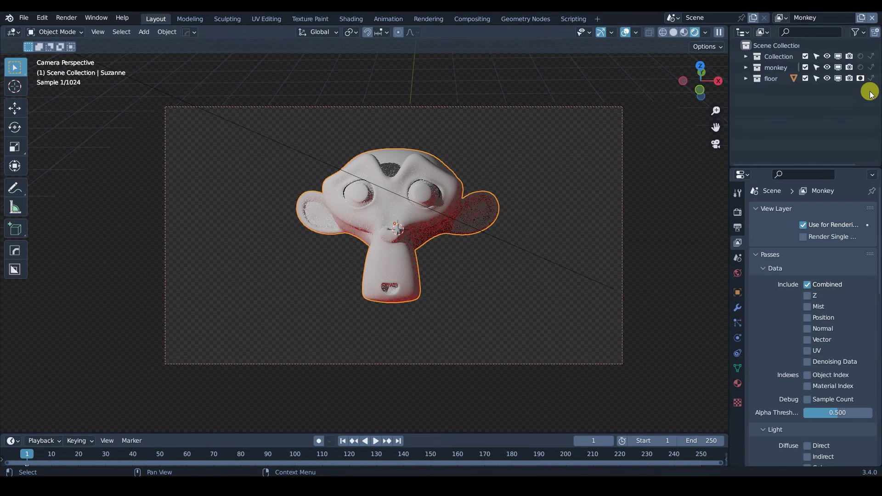
{"action": "left_click", "coordinate": [860, 79]}
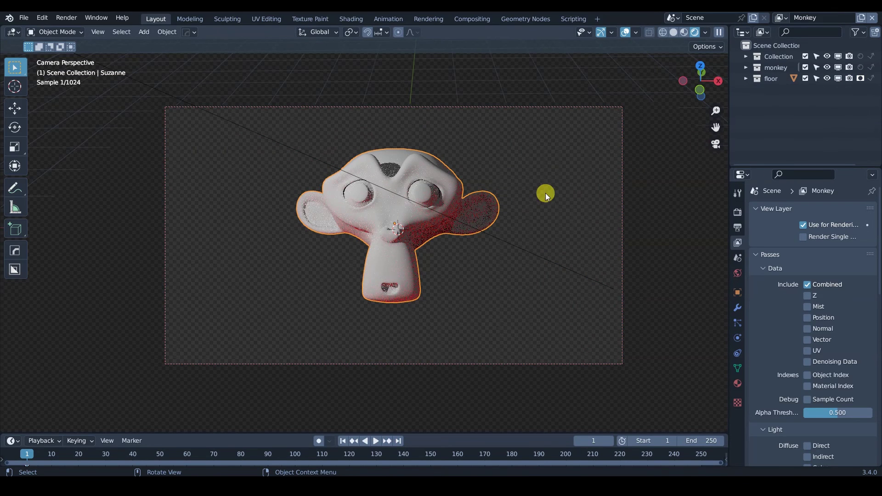
{"action": "key", "text": "z"}
- In the Floor view layer, set the monkey collection to Indirect Only, then return to solid shading
{"action": "left_click", "coordinate": [786, 22]}
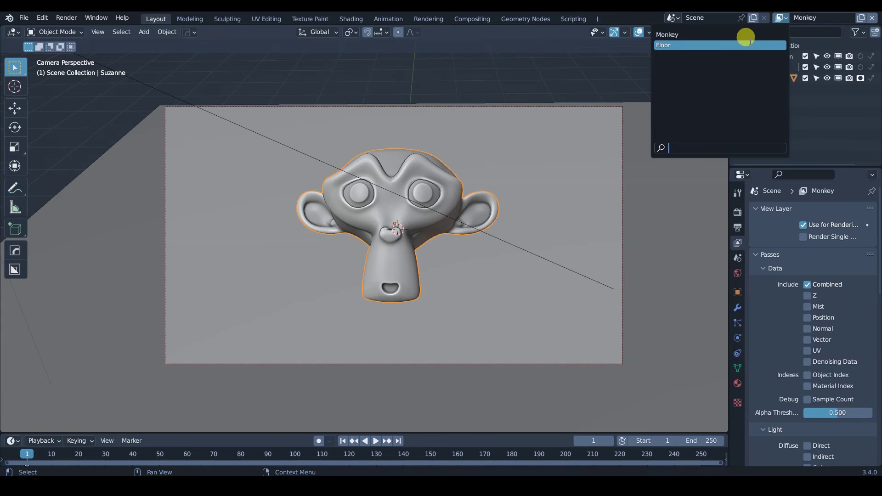
{"action": "left_click", "coordinate": [744, 44]}
{"action": "key", "text": "z"}
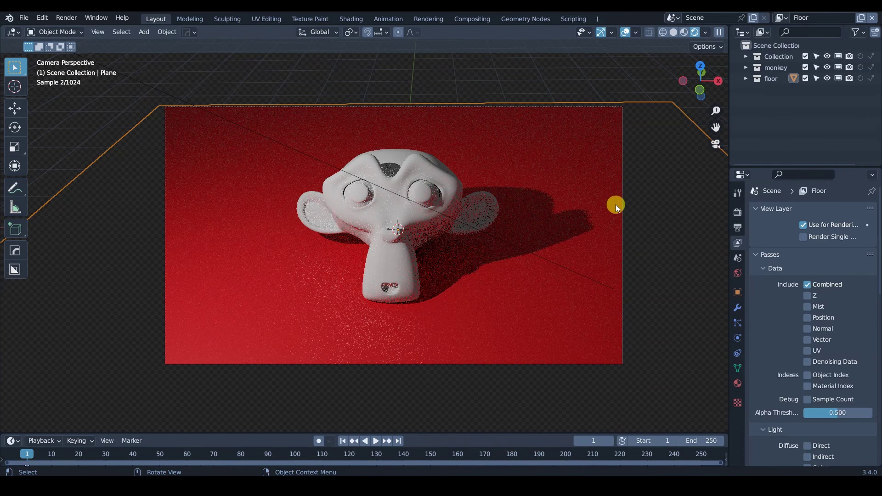
{"action": "left_click", "coordinate": [861, 68]}
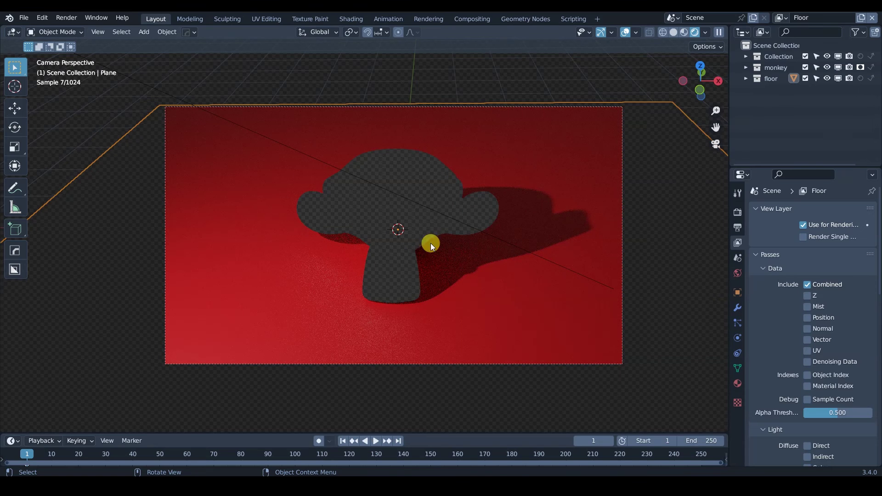
{"action": "left_click", "coordinate": [862, 68]}
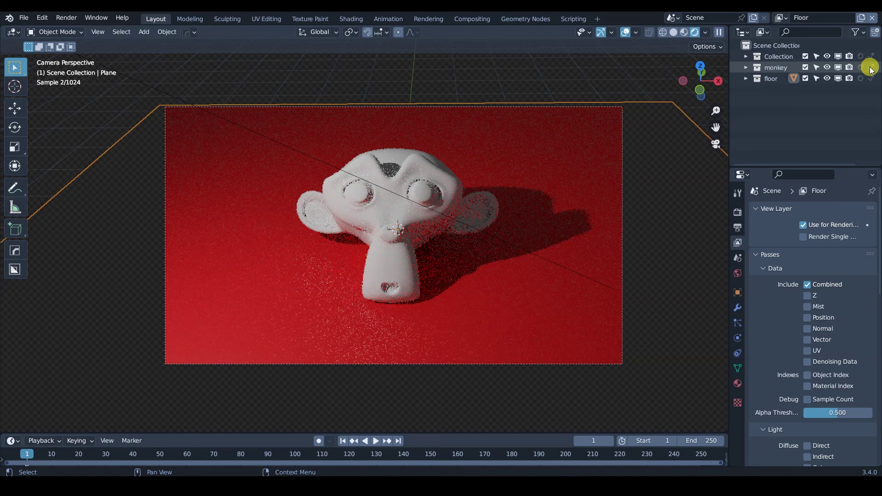
{"action": "left_click", "coordinate": [871, 69]}
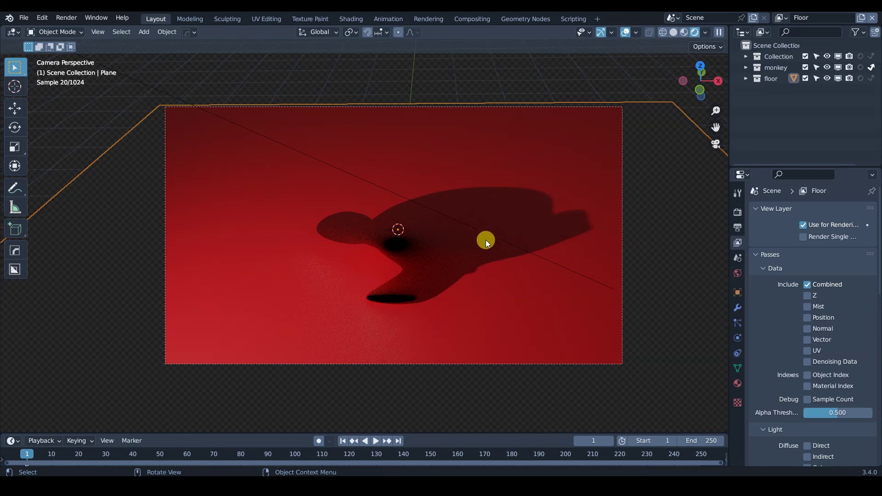
{"action": "key", "text": "z"}
{"action": "left_click", "coordinate": [527, 240]}
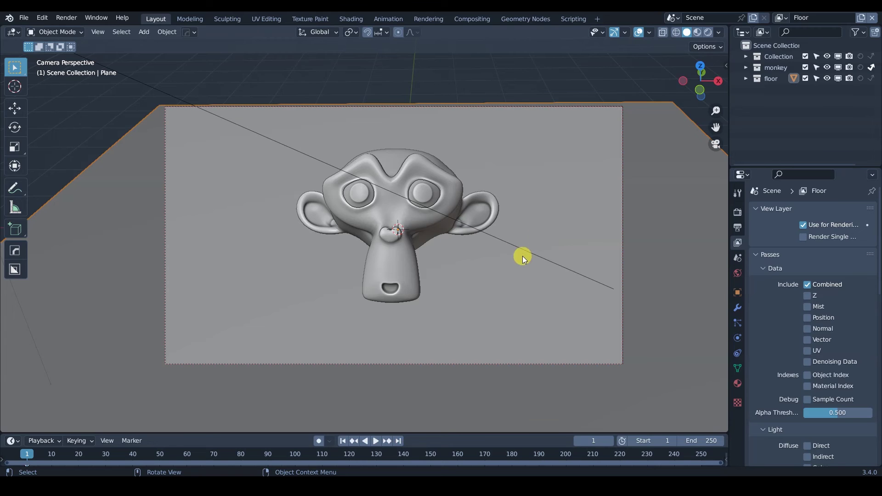
- Switch to the Monkey view layer and select the floor plane, keeping Suzanne centred
{"action": "left_click", "coordinate": [787, 18]}
{"action": "left_click", "coordinate": [725, 33]}
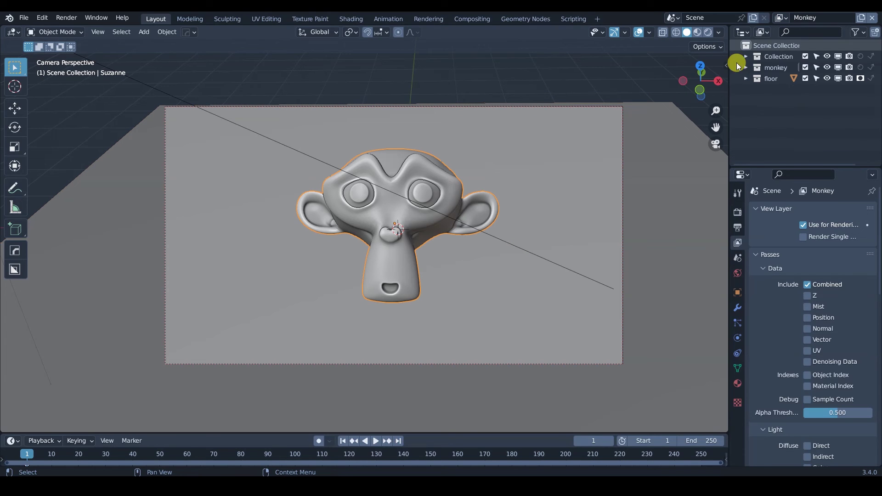
{"action": "left_click", "coordinate": [527, 226]}
{"action": "left_click", "coordinate": [442, 197]}
{"action": "key", "text": "g"}
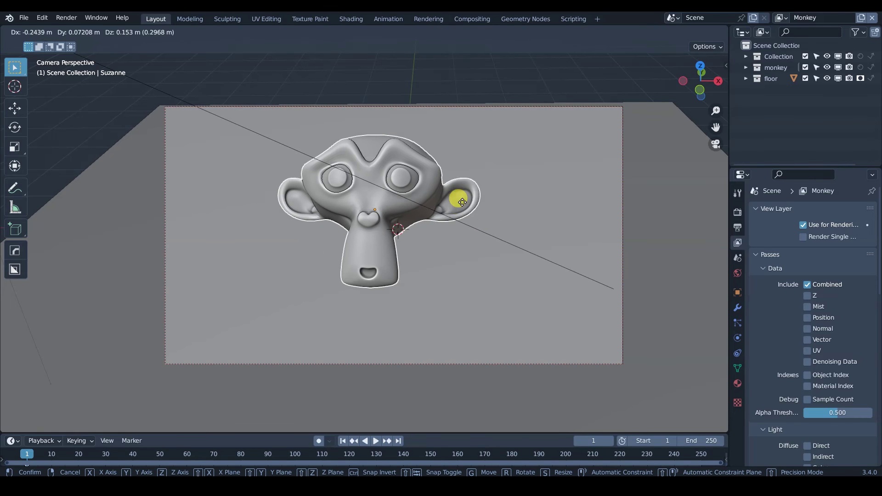
{"action": "right_click", "coordinate": [471, 208]}
{"action": "left_click", "coordinate": [536, 186]}
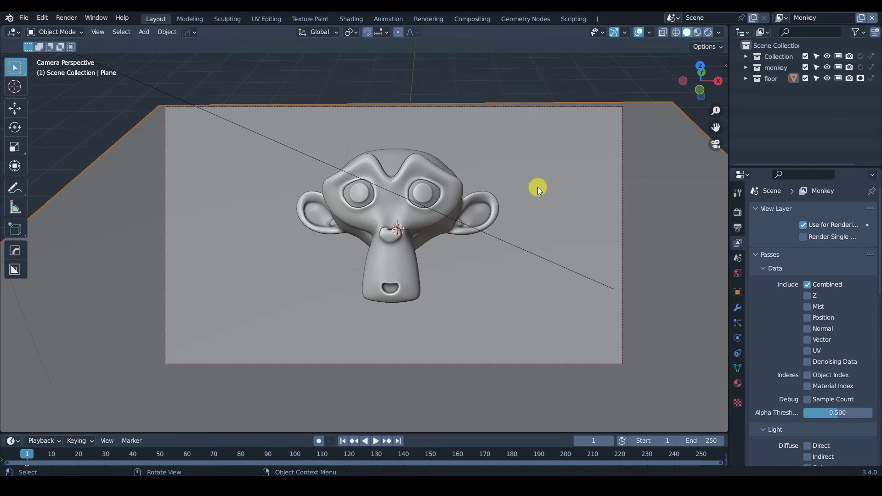
- Disable the Combined pass for the Monkey view layer
{"action": "left_click", "coordinate": [807, 284]}
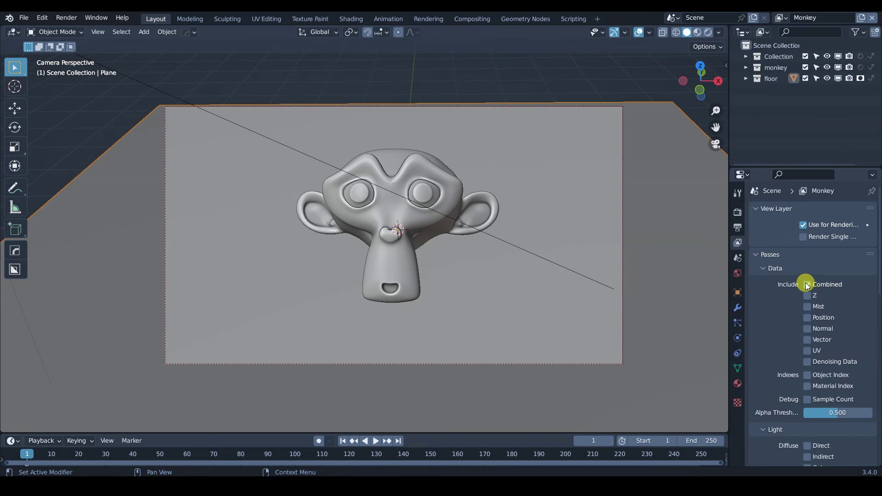
{"action": "left_click", "coordinate": [807, 284]}
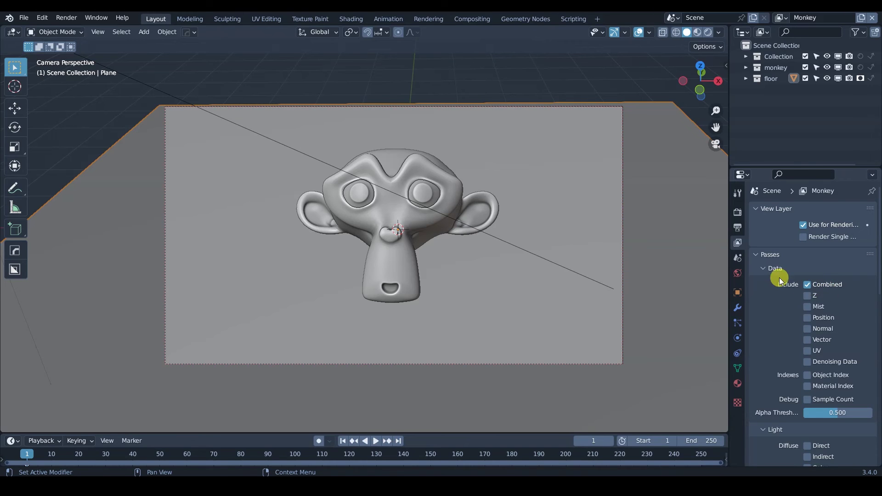
{"action": "left_click", "coordinate": [434, 185]}
{"action": "left_click", "coordinate": [505, 178]}
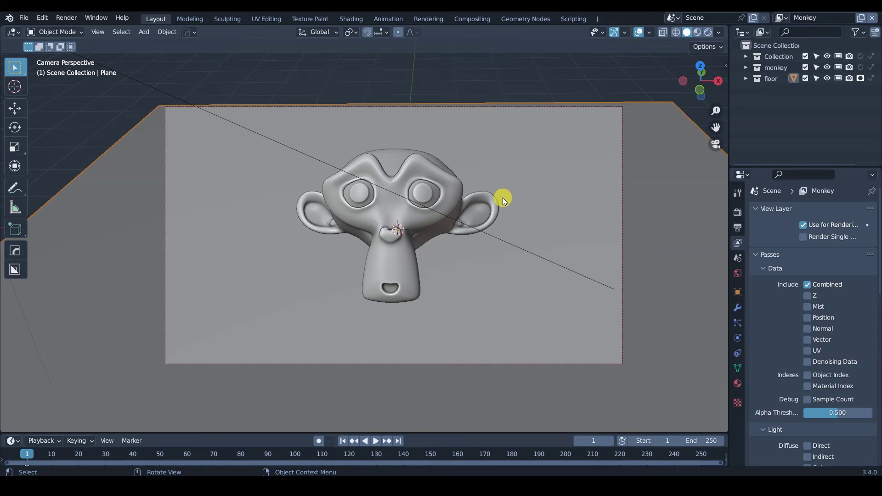
{"action": "left_click", "coordinate": [807, 285]}
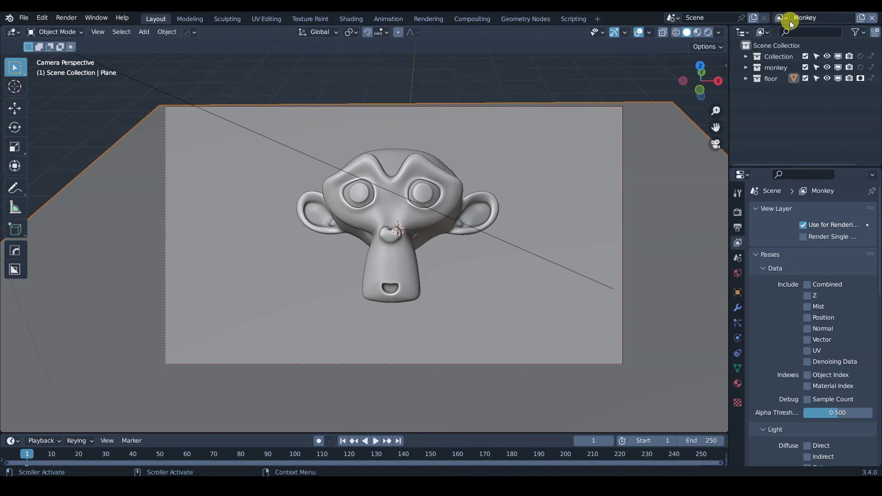
- Disable the Combined pass in the Floor view layer, then switch back to Monkey
{"action": "left_click", "coordinate": [781, 18]}
{"action": "left_click", "coordinate": [735, 43]}
{"action": "left_click", "coordinate": [808, 285]}
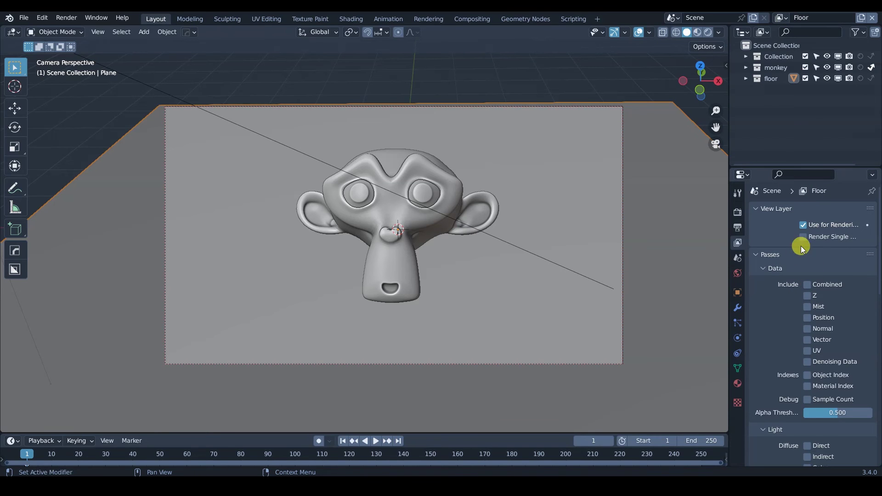
{"action": "left_click", "coordinate": [781, 18]}
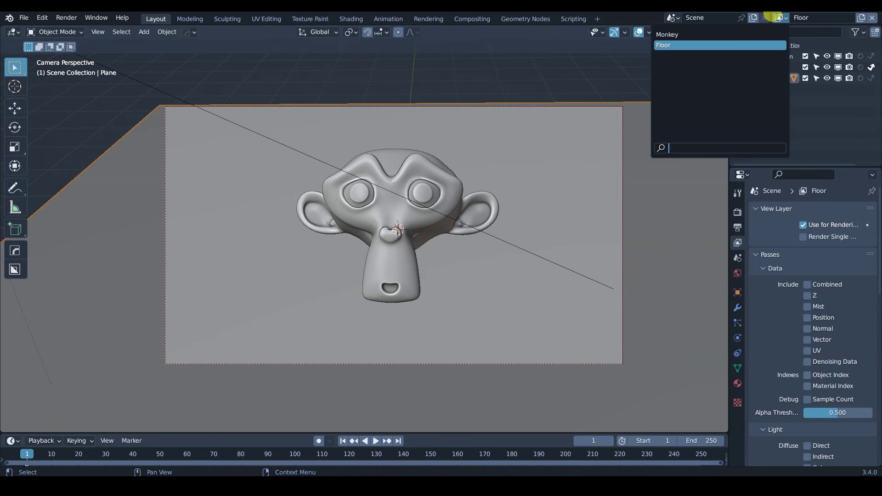
{"action": "left_click", "coordinate": [745, 35]}
- Review the Monkey layer's passes and render the frame with F12
{"action": "scroll", "coordinate": [790, 292], "scroll_direction": "down", "scroll_amount": 2}
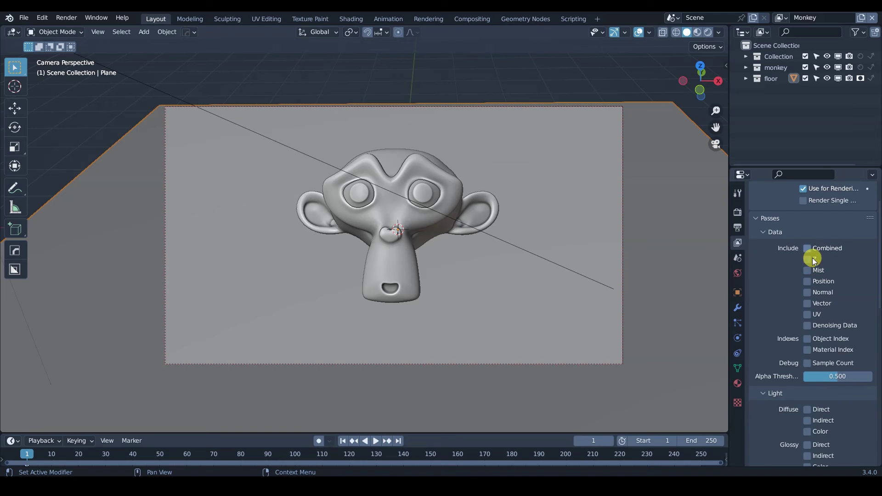
{"action": "scroll", "coordinate": [763, 281], "scroll_direction": "up", "scroll_amount": 2}
{"action": "scroll", "coordinate": [772, 301], "scroll_direction": "down", "scroll_amount": 15}
{"action": "scroll", "coordinate": [776, 221], "scroll_direction": "down", "scroll_amount": 8}
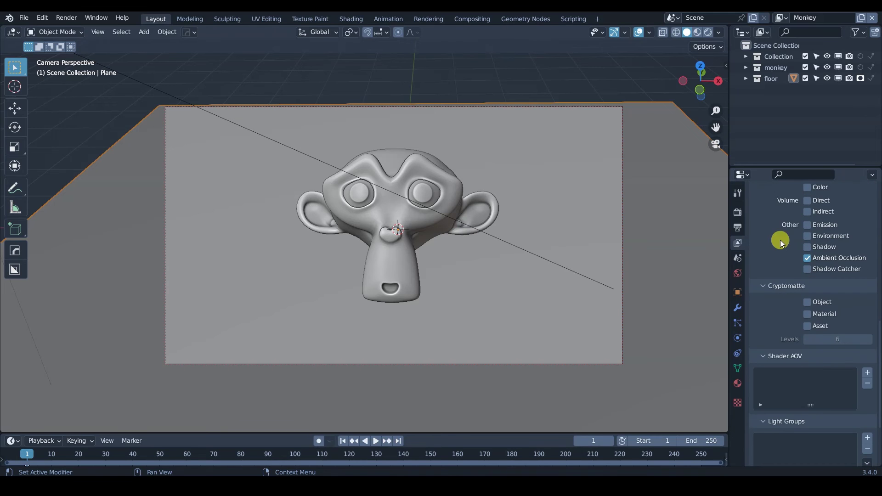
{"action": "scroll", "coordinate": [784, 234], "scroll_direction": "up", "scroll_amount": 20}
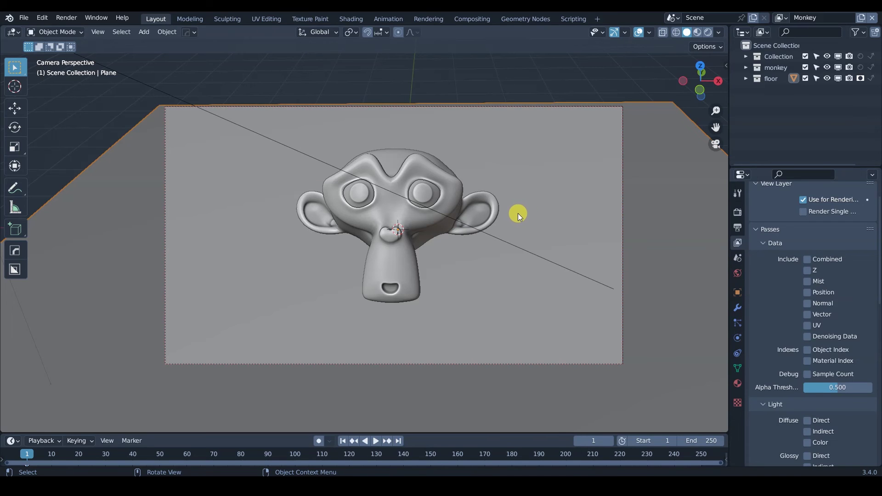
{"action": "key", "text": "F12"}
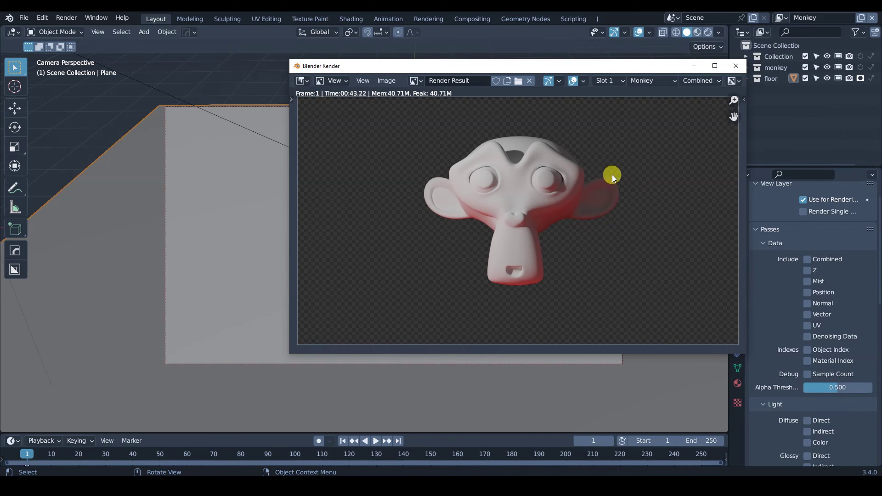
{"action": "left_click", "coordinate": [734, 65]}
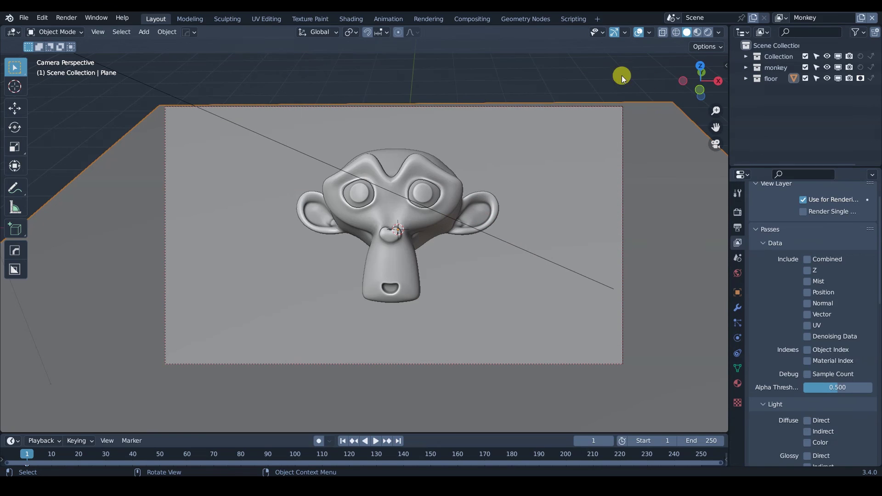
- In the Compositing workspace, enable Use Nodes and turn off the Backdrop
{"action": "left_click", "coordinate": [471, 19]}
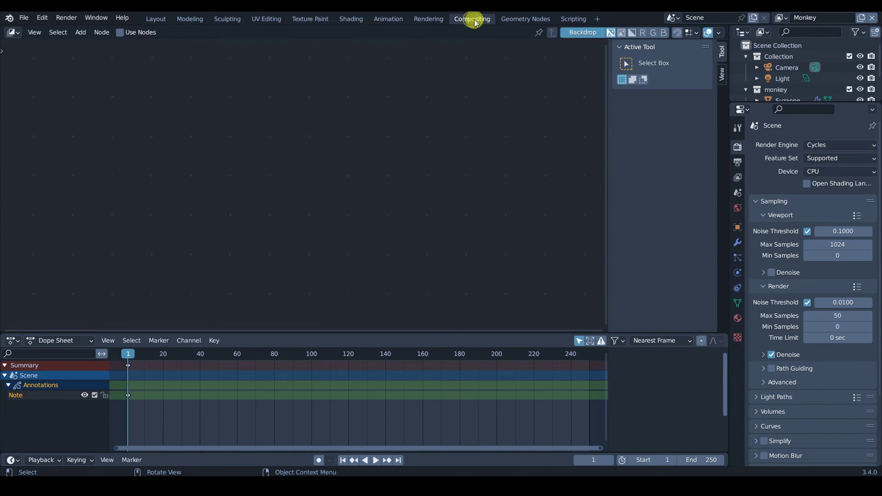
{"action": "left_click", "coordinate": [120, 32]}
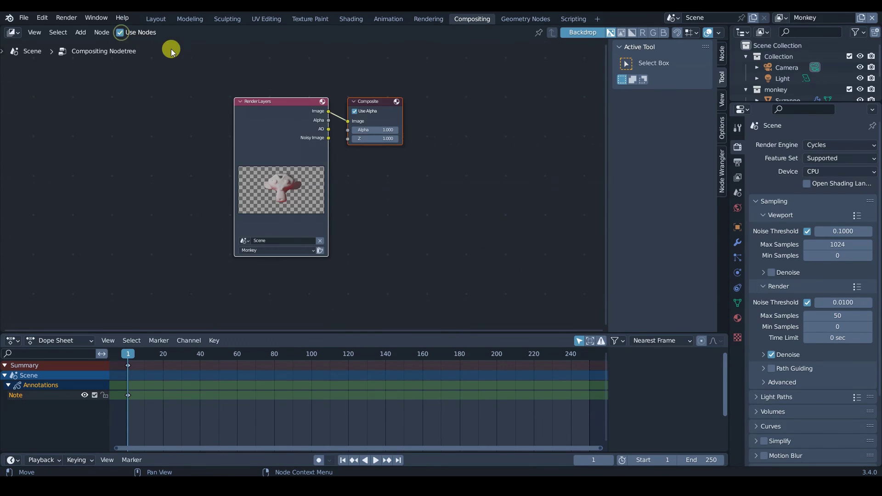
{"action": "left_click", "coordinate": [577, 33]}
- Split the node editor and make the right-hand area an Image Editor
{"action": "left_click_drag", "start_coordinate": [721, 25], "coordinate": [368, 105]}
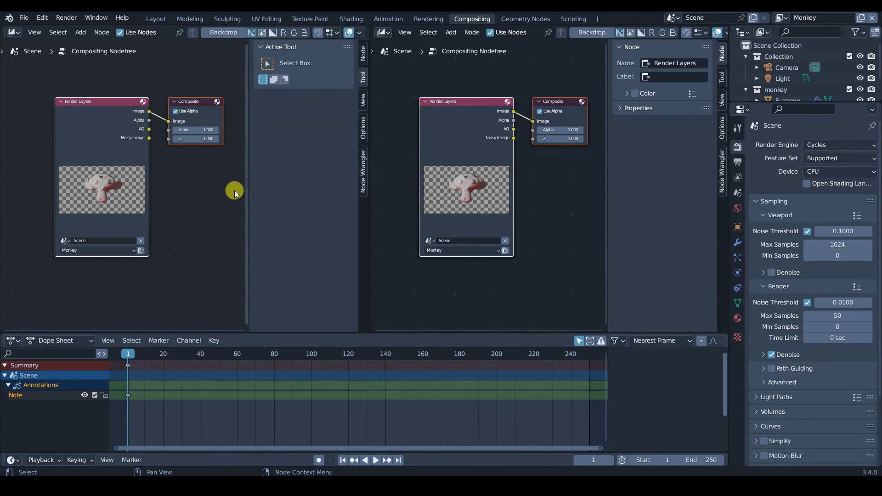
{"action": "key", "text": "n"}
{"action": "key", "text": "n"}
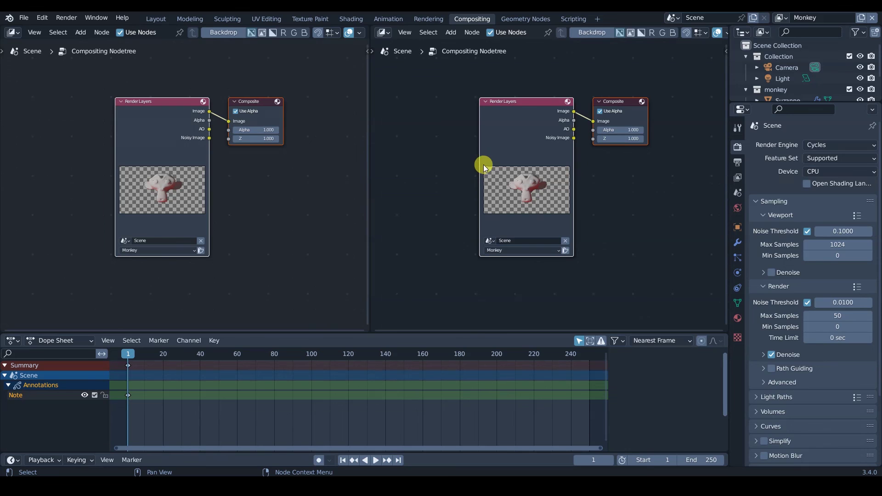
{"action": "left_click", "coordinate": [384, 33]}
{"action": "left_click", "coordinate": [411, 75]}
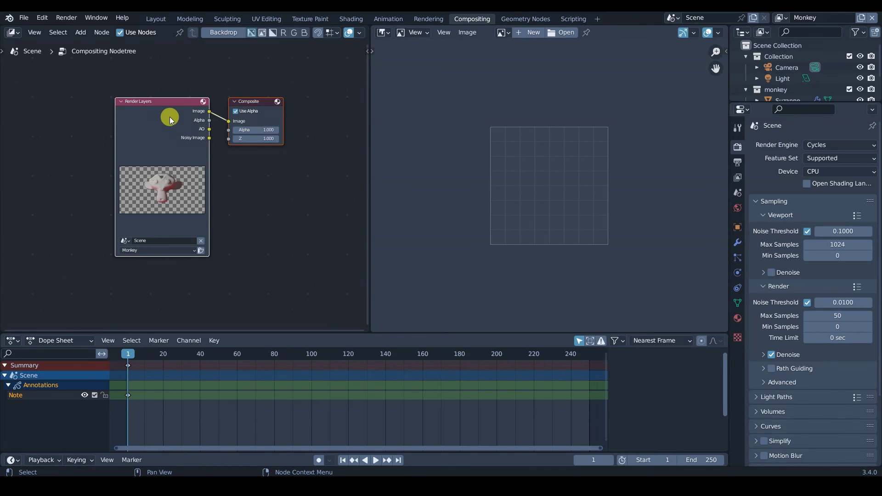
- Add a Viewer node from Render Layers and display Viewer Node in the image editor
{"action": "left_click_drag", "start_coordinate": [178, 129], "coordinate": [134, 131]}
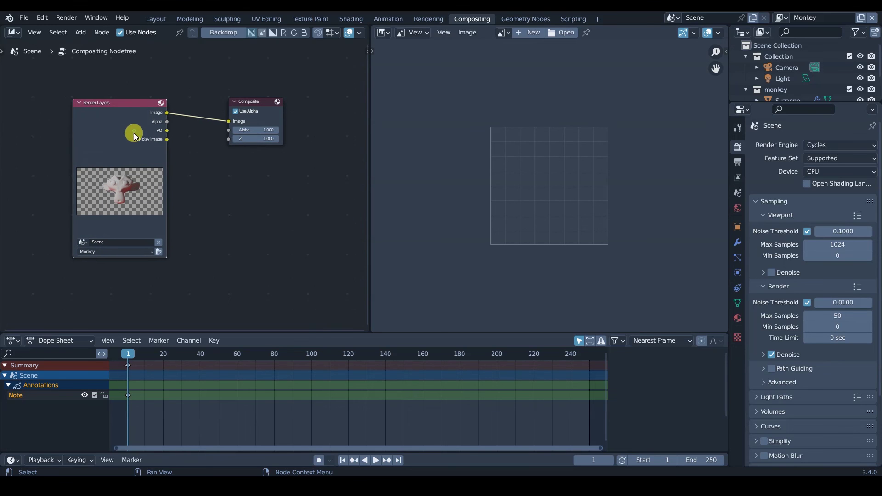
{"action": "middle_click_drag", "start_coordinate": [201, 178], "coordinate": [236, 166]}
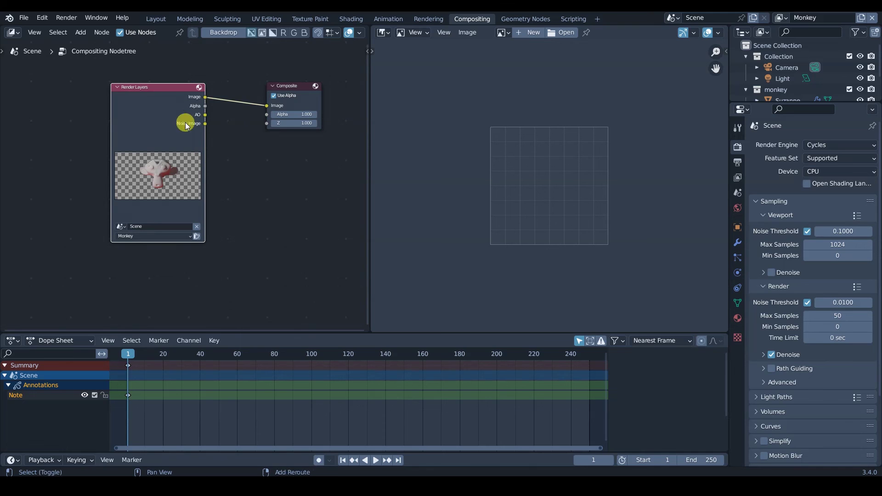
{"action": "left_click", "coordinate": [159, 101], "text": "ctrl+shift"}
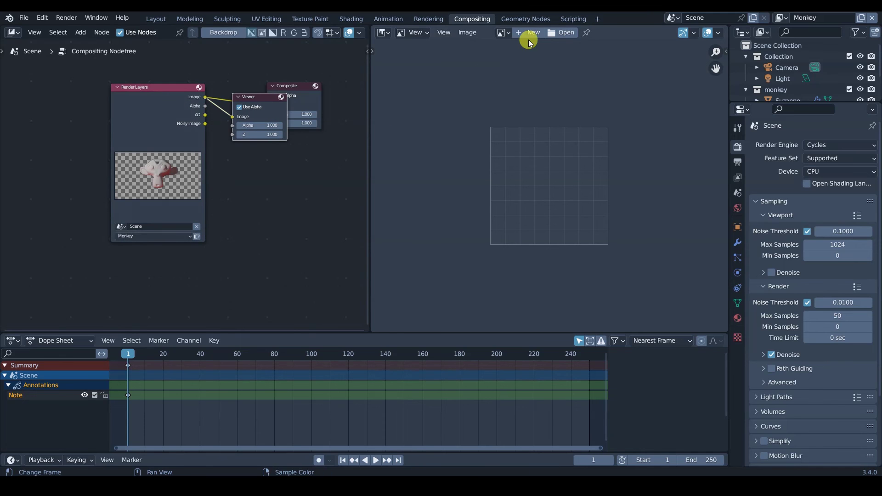
{"action": "left_click", "coordinate": [503, 32]}
{"action": "left_click", "coordinate": [513, 58]}
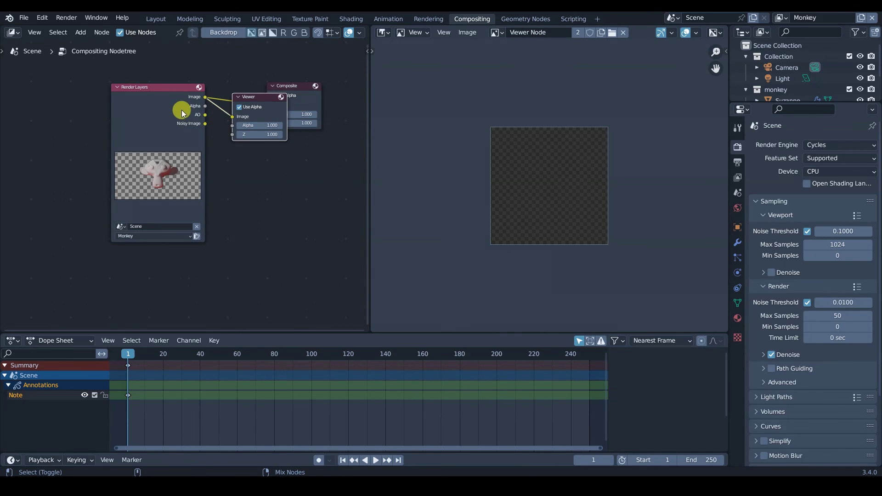
- Preview the Alpha, AO and Noisy Image outputs in the viewer, then the Image output
{"action": "left_click", "coordinate": [170, 109], "text": "ctrl+shift"}
{"action": "left_click", "coordinate": [163, 109], "text": "ctrl+shift"}
{"action": "left_click", "coordinate": [159, 110], "text": "ctrl+shift"}
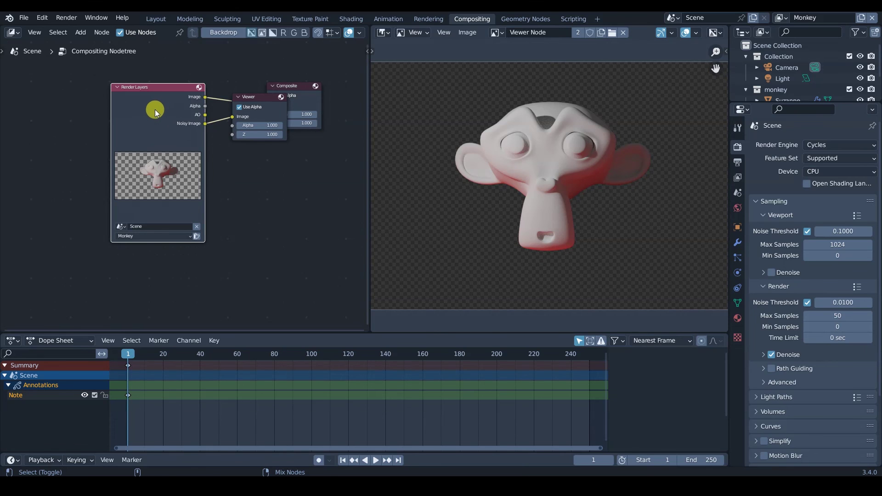
{"action": "left_click_drag", "start_coordinate": [147, 111], "coordinate": [92, 118]}
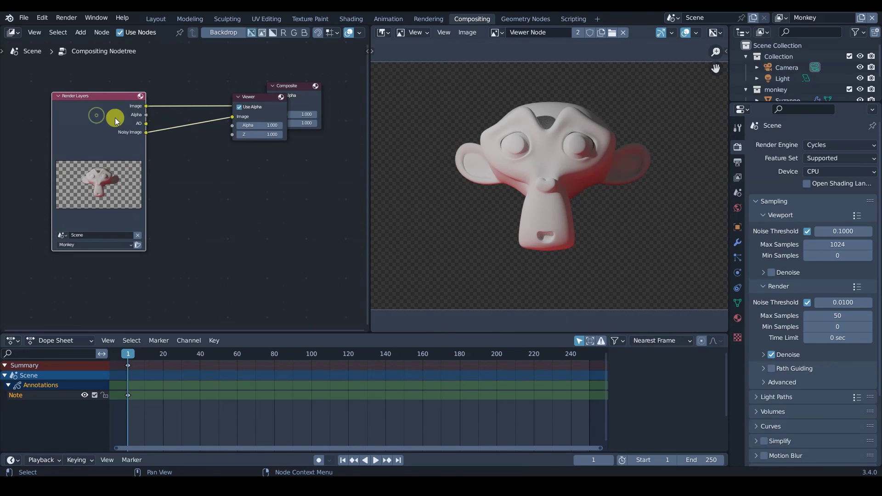
{"action": "left_click", "coordinate": [107, 116], "text": "ctrl+shift"}
- Cycle the viewer through the passes again and finish on the final Image
{"action": "scroll", "coordinate": [135, 134], "scroll_direction": "up", "scroll_amount": 2}
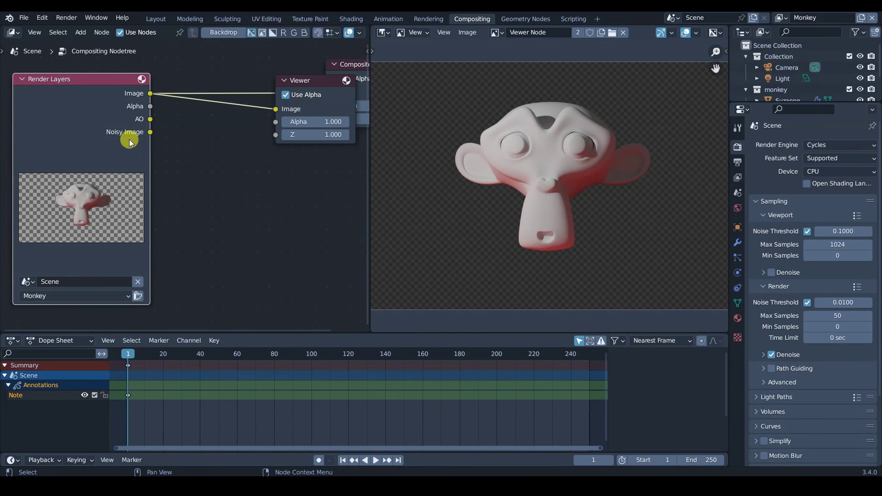
{"action": "left_click", "coordinate": [108, 106], "text": "ctrl+shift"}
{"action": "left_click", "coordinate": [104, 106], "text": "ctrl+shift"}
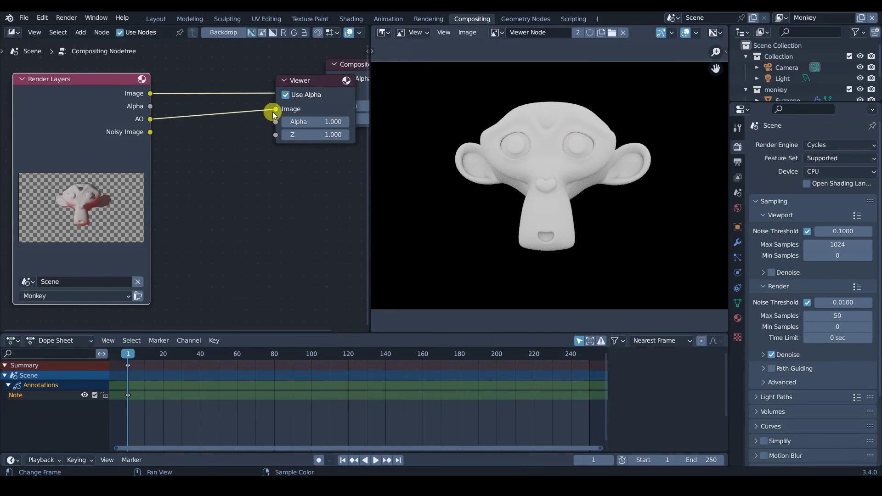
{"action": "left_click", "coordinate": [128, 112], "text": "ctrl+shift"}
{"action": "left_click", "coordinate": [109, 113], "text": "ctrl+shift"}
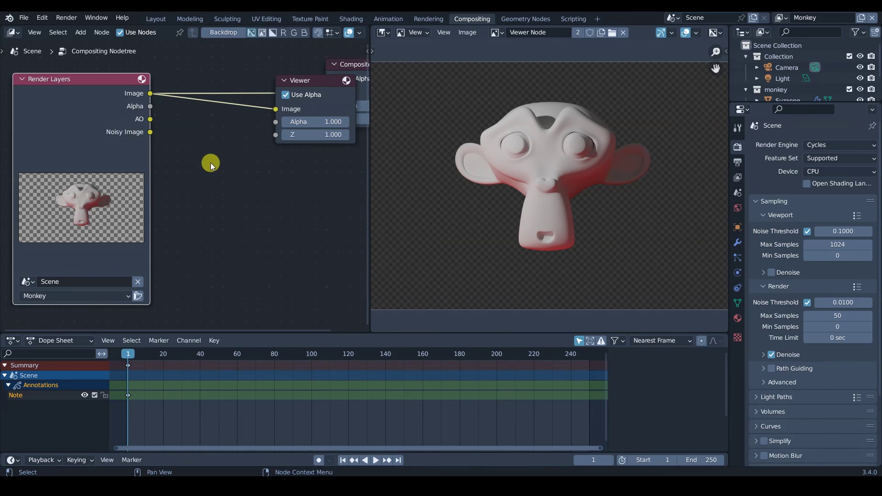
{"action": "scroll", "coordinate": [184, 138], "scroll_direction": "down", "scroll_amount": 3}
{"action": "middle_click_drag", "start_coordinate": [210, 131], "coordinate": [222, 125]}
{"action": "middle_click_drag", "start_coordinate": [161, 97], "coordinate": [165, 96]}
- Duplicate the Render Layers node below the original and set its layer to Floor
{"action": "key", "text": "shift+d"}
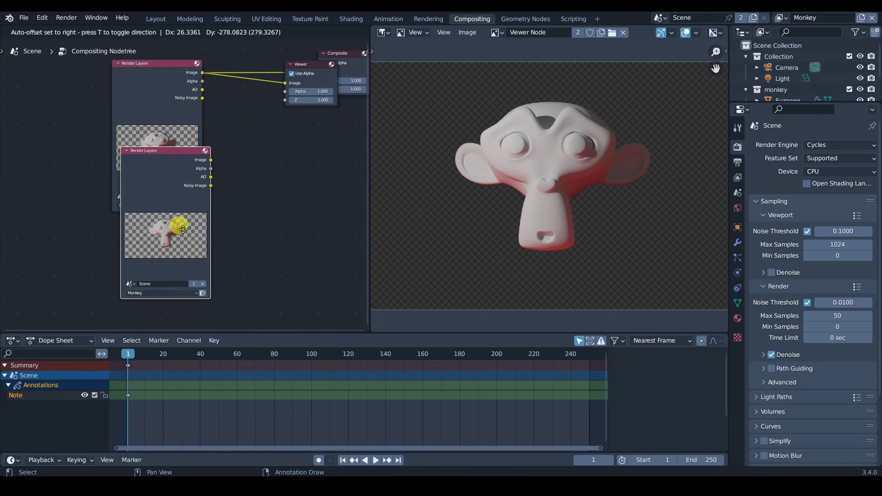
{"action": "left_click", "coordinate": [181, 232]}
{"action": "middle_click_drag", "start_coordinate": [181, 232], "coordinate": [178, 180]}
{"action": "scroll", "coordinate": [161, 220], "scroll_direction": "up", "scroll_amount": 2}
{"action": "scroll", "coordinate": [155, 261], "scroll_direction": "up", "scroll_amount": 4}
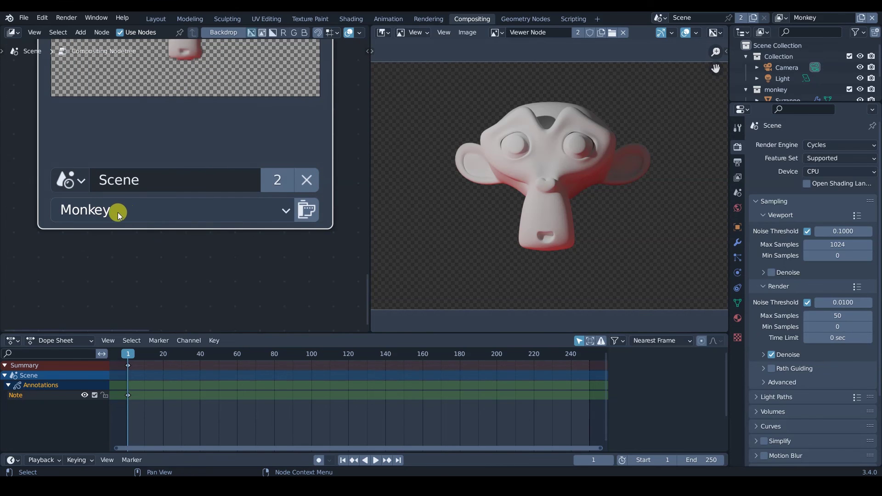
{"action": "left_click", "coordinate": [178, 212]}
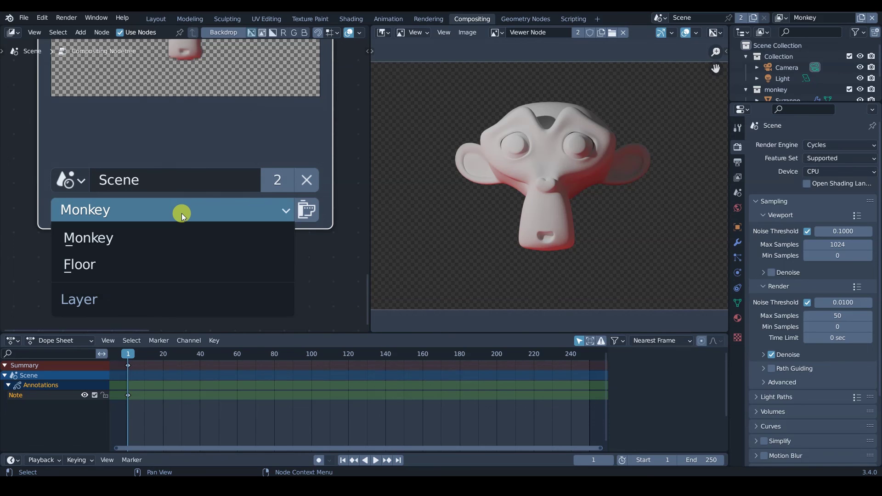
{"action": "left_click", "coordinate": [130, 263]}
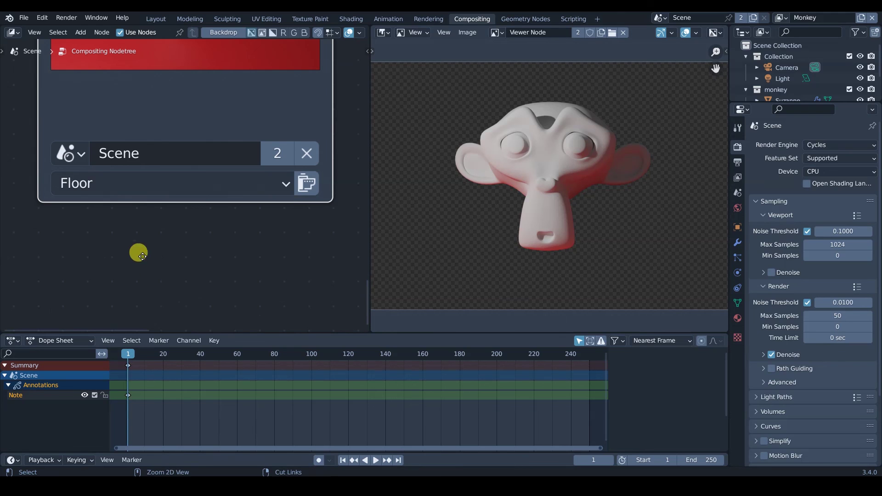
- Preview the Floor node's render in the viewer
{"action": "scroll", "coordinate": [142, 222], "scroll_direction": "down", "scroll_amount": 5}
{"action": "middle_click_drag", "start_coordinate": [166, 167], "coordinate": [181, 240]}
{"action": "left_click", "coordinate": [171, 185], "text": "ctrl+shift"}
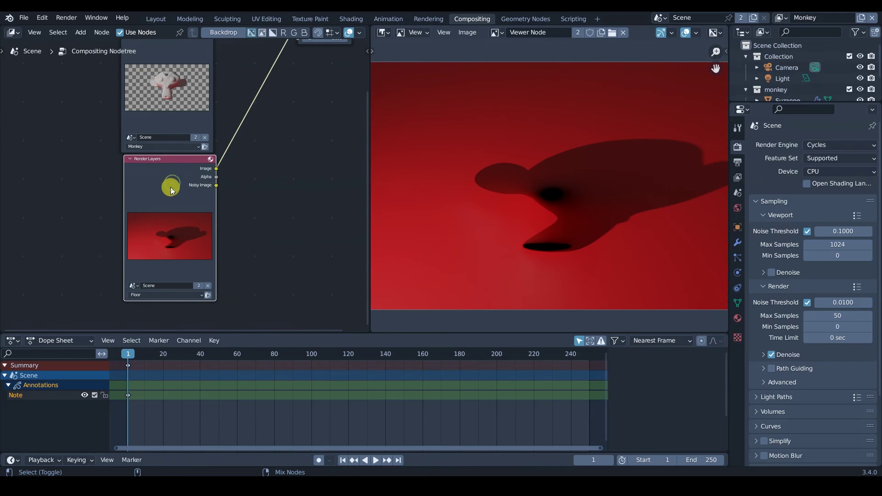
- Move the Floor node further down and preview the Monkey render in the viewer again
{"action": "middle_click_drag", "start_coordinate": [177, 157], "coordinate": [181, 203]}
{"action": "left_click_drag", "start_coordinate": [166, 226], "coordinate": [163, 249]}
{"action": "left_click", "coordinate": [171, 69], "text": "ctrl+shift"}
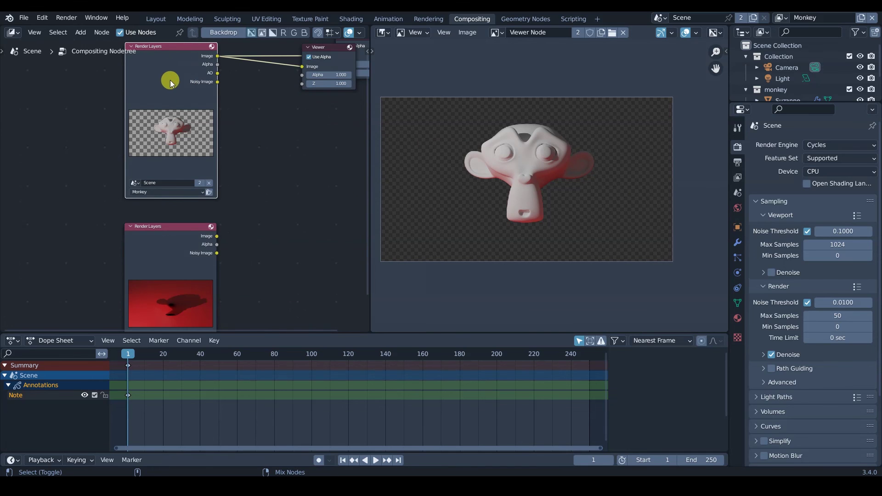
{"action": "scroll", "coordinate": [218, 75], "scroll_direction": "up", "scroll_amount": 3}
{"action": "scroll", "coordinate": [202, 195], "scroll_direction": "down", "scroll_amount": 2}
{"action": "scroll", "coordinate": [204, 198], "scroll_direction": "down", "scroll_amount": 6, "text": "shift"}
{"action": "scroll", "coordinate": [208, 197], "scroll_direction": "up", "scroll_amount": 2}
{"action": "scroll", "coordinate": [201, 193], "scroll_direction": "up", "scroll_amount": 4, "text": "shift"}
{"action": "scroll", "coordinate": [202, 224], "scroll_direction": "down", "scroll_amount": 3}
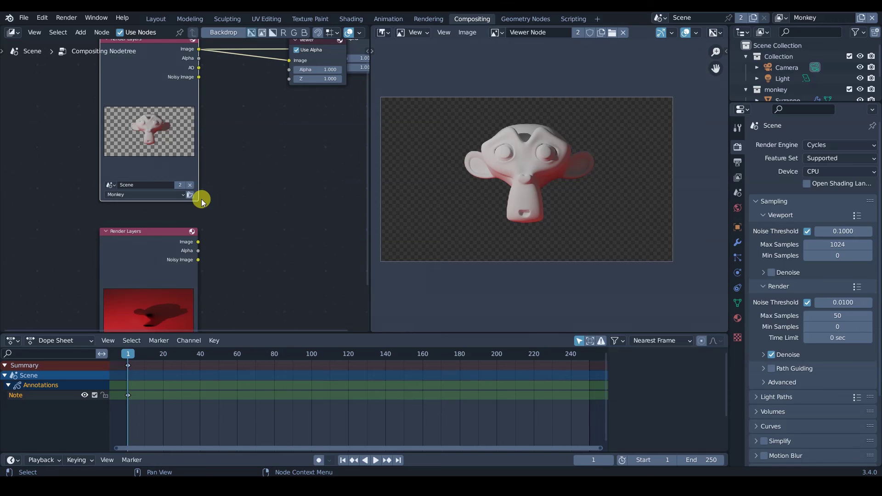
- Move the Viewer out from behind Composite and add a Mix node beside it
{"action": "middle_click_drag", "start_coordinate": [203, 153], "coordinate": [183, 183]}
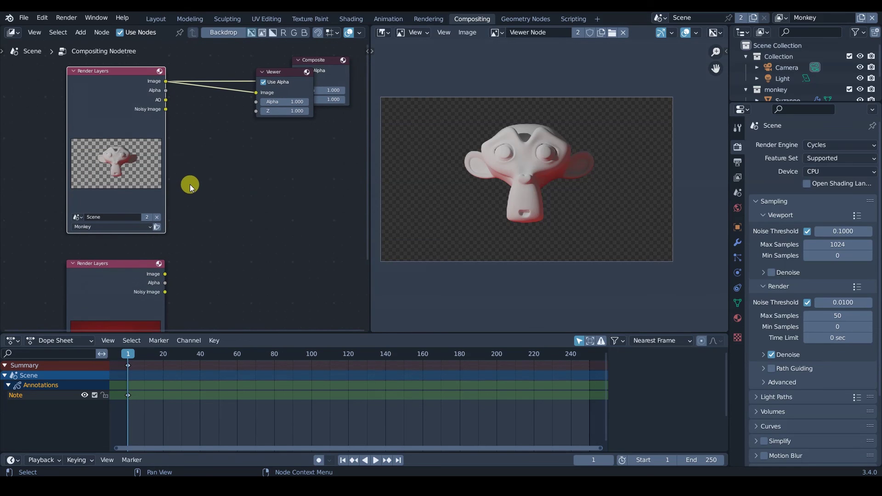
{"action": "left_click_drag", "start_coordinate": [274, 84], "coordinate": [302, 129]}
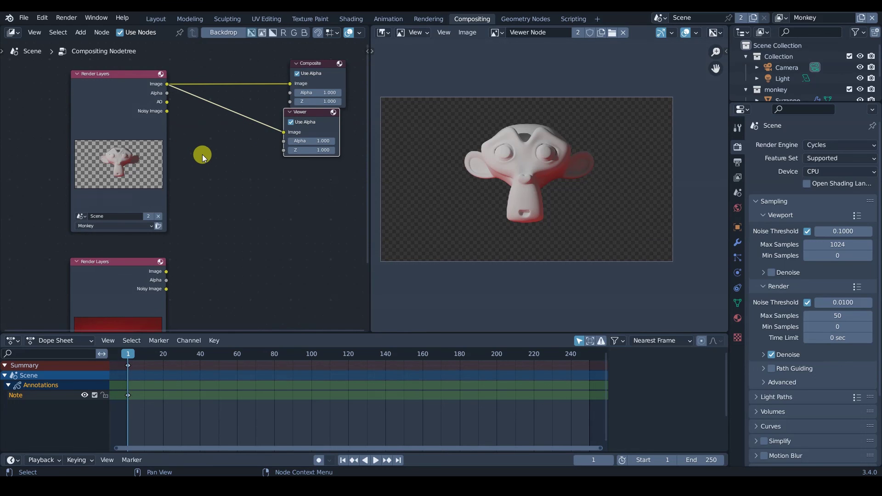
{"action": "key", "text": "shift+a"}
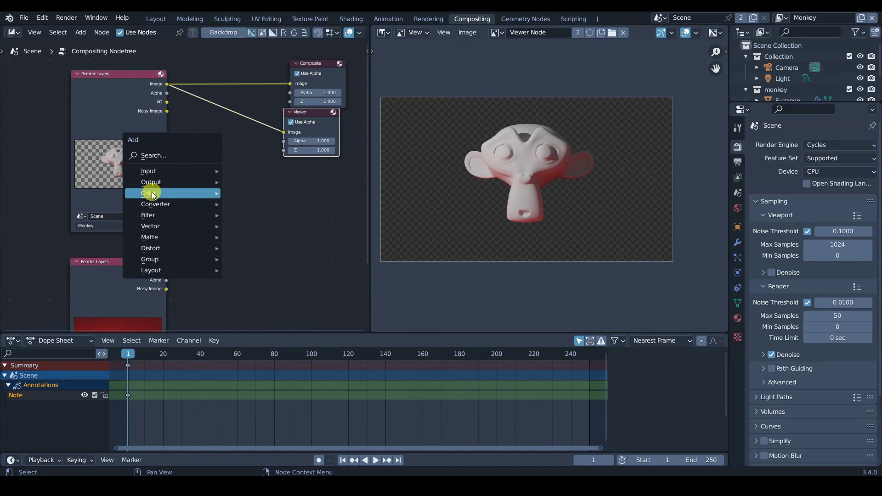
{"action": "mouse_move", "coordinate": [162, 193]}
{"action": "left_click", "coordinate": [255, 289]}
{"action": "left_click", "coordinate": [213, 136]}
- Connect the Monkey and Floor Image outputs to the Mix node and its result to the Viewer
{"action": "left_click_drag", "start_coordinate": [166, 84], "coordinate": [217, 189]}
{"action": "left_click_drag", "start_coordinate": [166, 271], "coordinate": [218, 198]}
{"action": "left_click", "coordinate": [233, 151], "text": "ctrl+shift"}
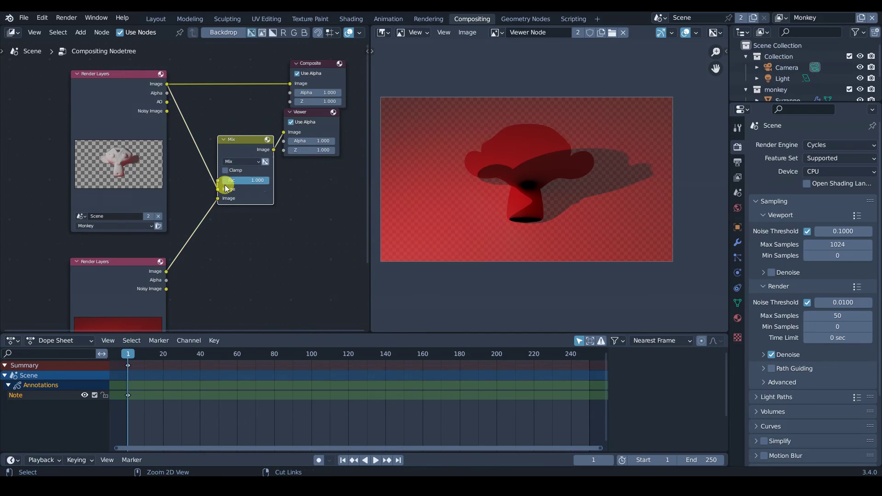
{"action": "scroll", "coordinate": [223, 185], "scroll_direction": "up", "scroll_amount": 2}
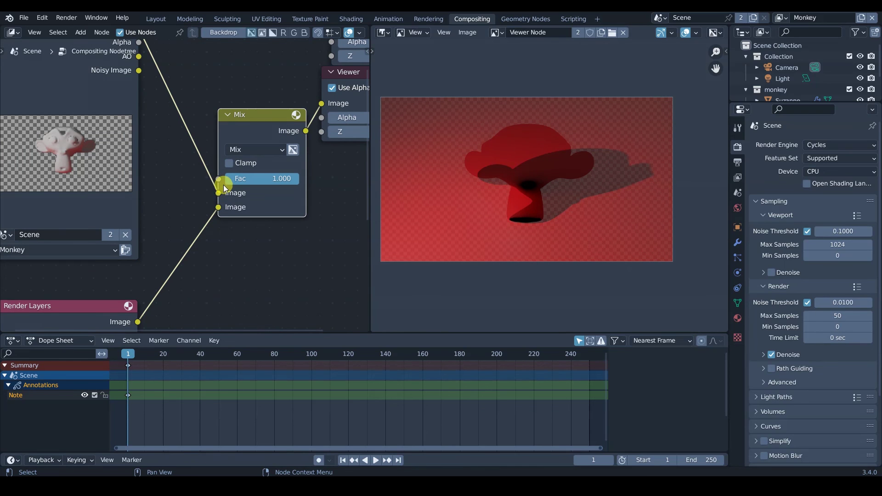
- Swap the Mix inputs so the floor is underneath and enable Use Alpha
{"action": "left_click", "coordinate": [218, 211]}
{"action": "left_click_drag", "start_coordinate": [219, 192], "coordinate": [219, 205]}
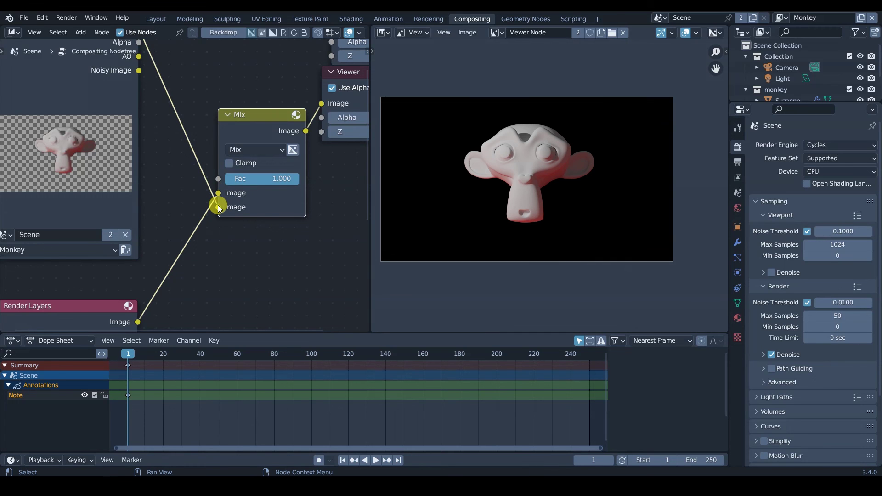
{"action": "left_click", "coordinate": [293, 149]}
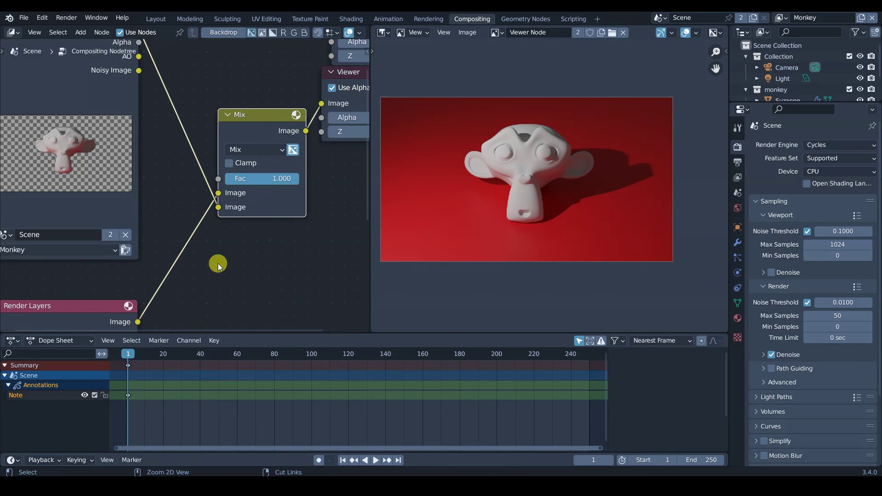
{"action": "scroll", "coordinate": [219, 250], "scroll_direction": "down", "scroll_amount": 3}
{"action": "middle_click_drag", "start_coordinate": [205, 238], "coordinate": [175, 187]}
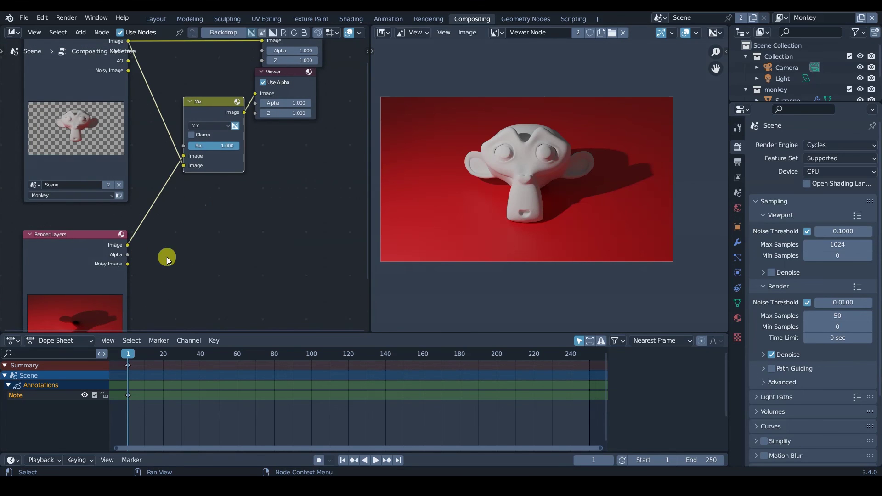
{"action": "middle_click_drag", "start_coordinate": [205, 234], "coordinate": [225, 232]}
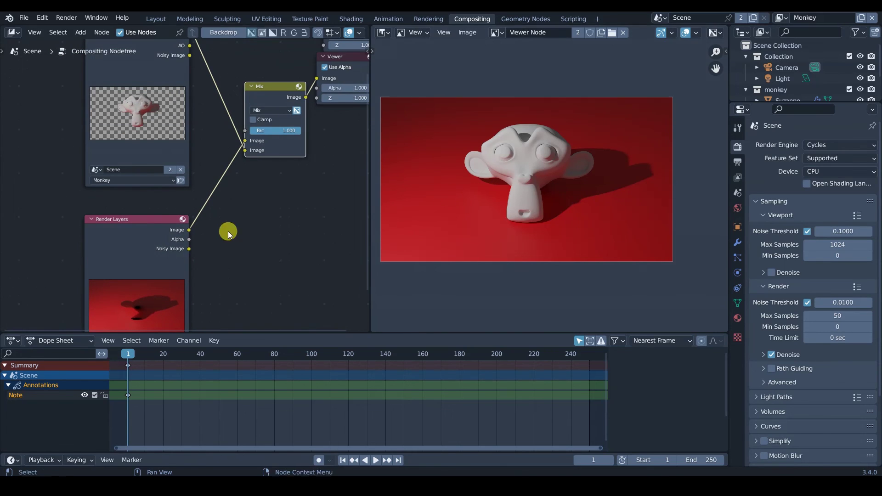
{"action": "key", "text": "shift+a"}
- Insert a Hue Saturation Value node on the Floor-to-Mix link with Hue 0.360, Saturation 1.392
{"action": "mouse_move", "coordinate": [197, 252]}
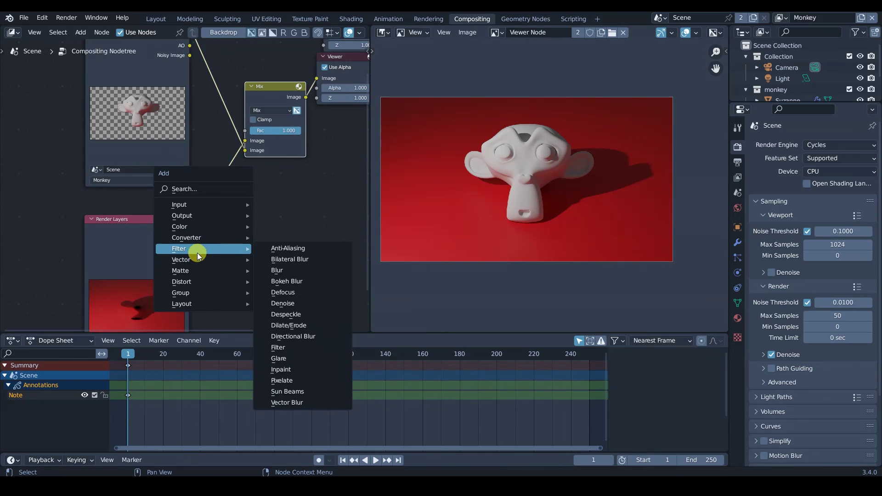
{"action": "mouse_move", "coordinate": [243, 227]}
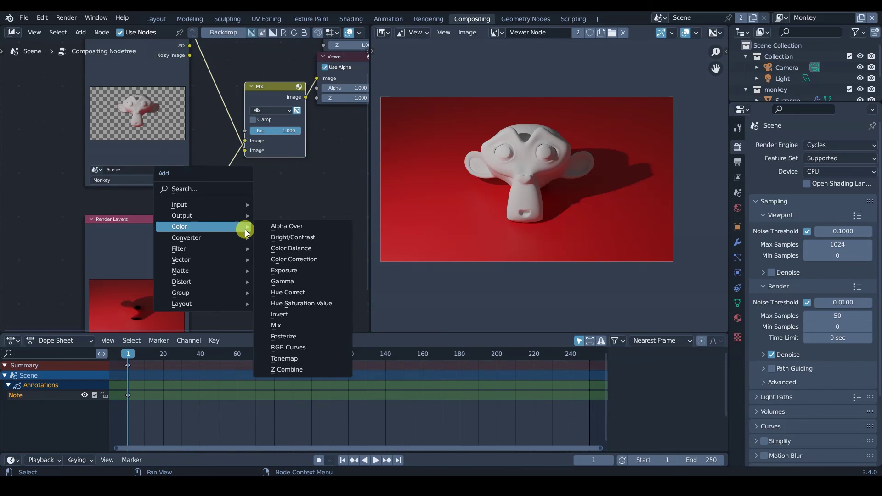
{"action": "left_click", "coordinate": [307, 305]}
{"action": "left_click", "coordinate": [294, 245]}
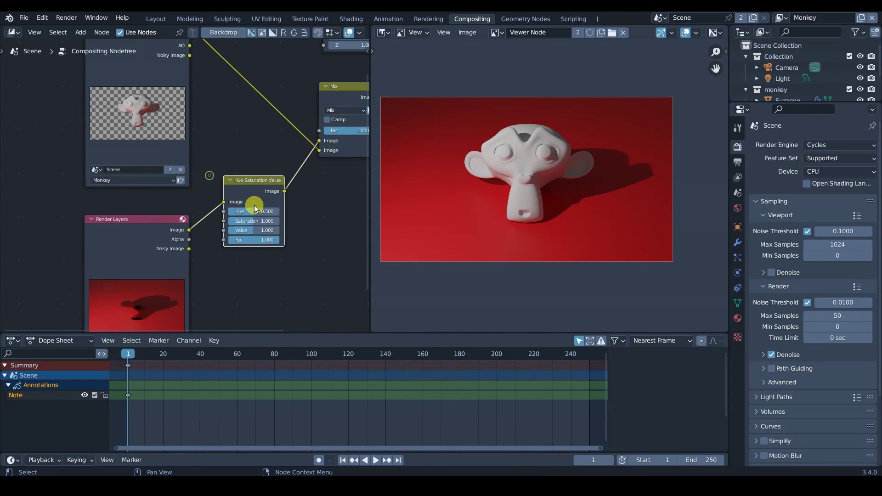
{"action": "scroll", "coordinate": [285, 227], "scroll_direction": "up", "scroll_amount": 2}
{"action": "mouse_move", "coordinate": [233, 210]}
{"action": "left_mouse_down"}
{"action": "mouse_move", "coordinate": [252, 212]}
{"action": "mouse_move", "coordinate": [227, 225]}
{"action": "mouse_move", "coordinate": [250, 225]}
{"action": "mouse_move", "coordinate": [256, 212]}
{"action": "mouse_move", "coordinate": [233, 217]}
{"action": "left_mouse_up"}
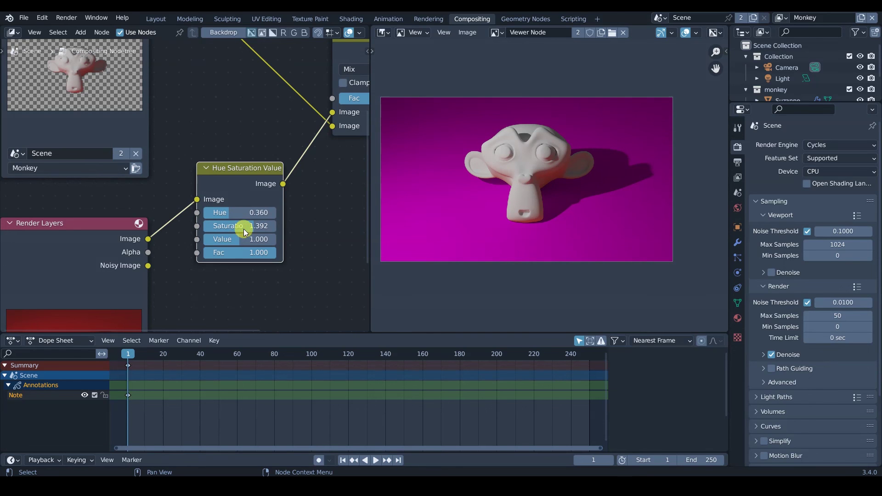
- Frame all nodes and zoom out to view the whole node tree
{"action": "key", "text": "Home"}
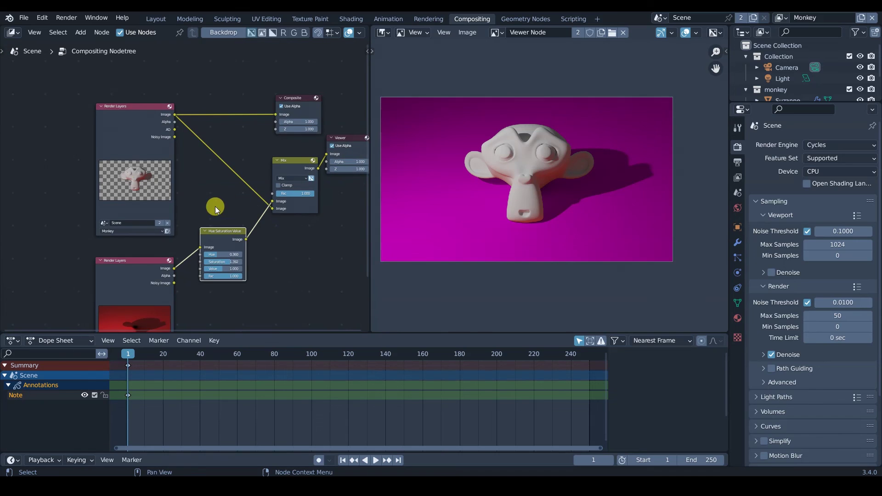
{"action": "scroll", "coordinate": [174, 153], "scroll_direction": "up", "scroll_amount": 2}
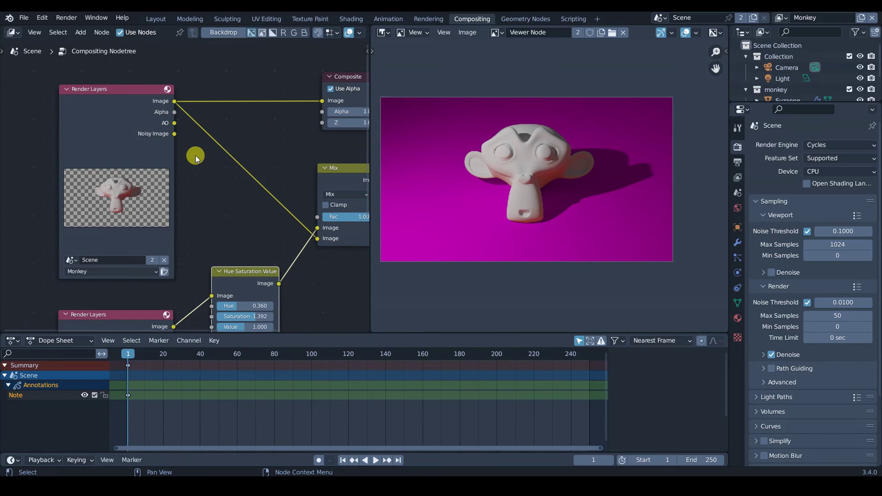
{"action": "middle_click_drag", "start_coordinate": [235, 225], "coordinate": [169, 196], "text": "ctrl"}
{"action": "scroll", "coordinate": [179, 186], "scroll_direction": "up", "scroll_amount": 2}
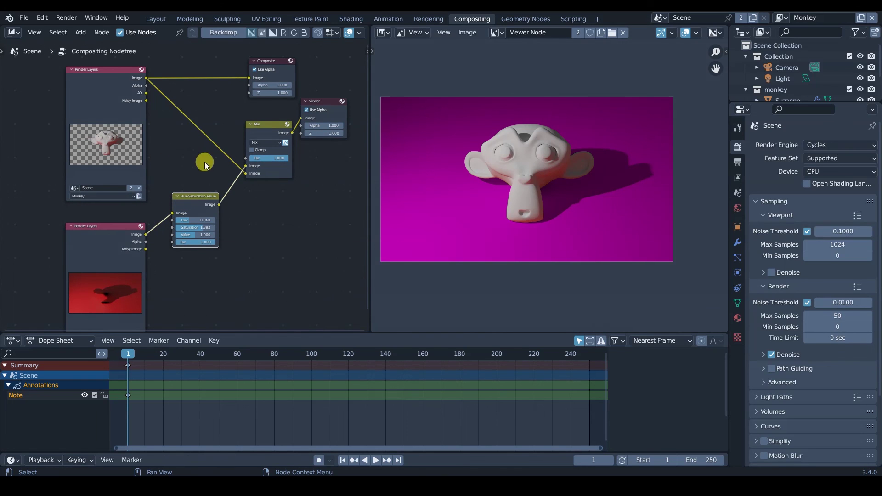